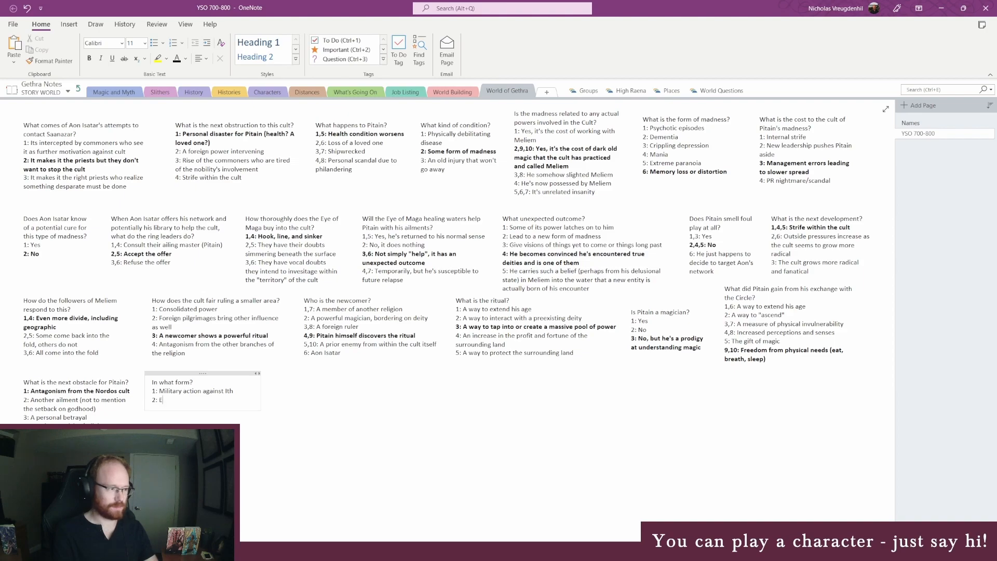
- Enter "Embargos and tarriffs against resources" as option 2 of the "In what form?" note and start option 3
{"action": "type", "text": "t"}
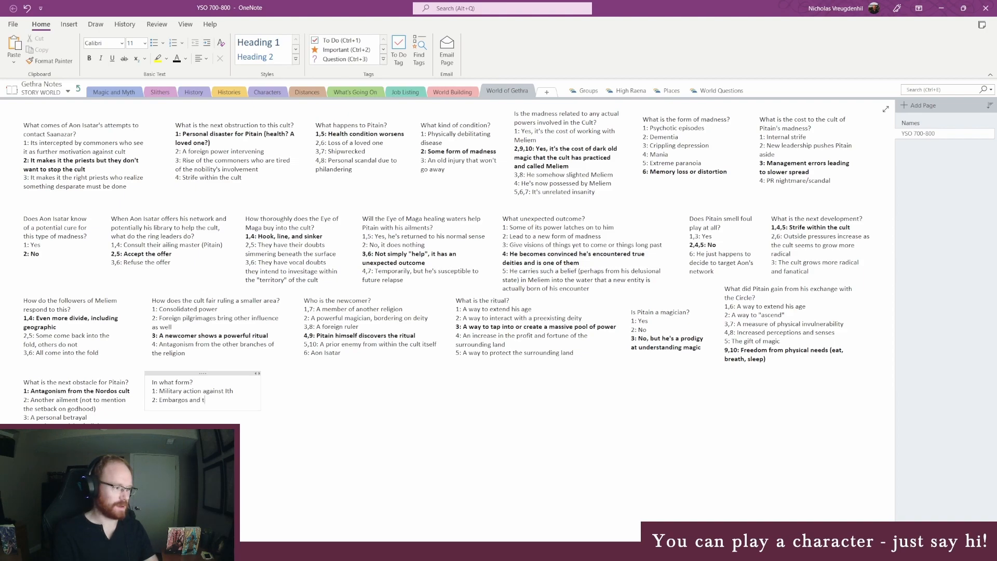
{"action": "type", "text": "arriffs agains"}
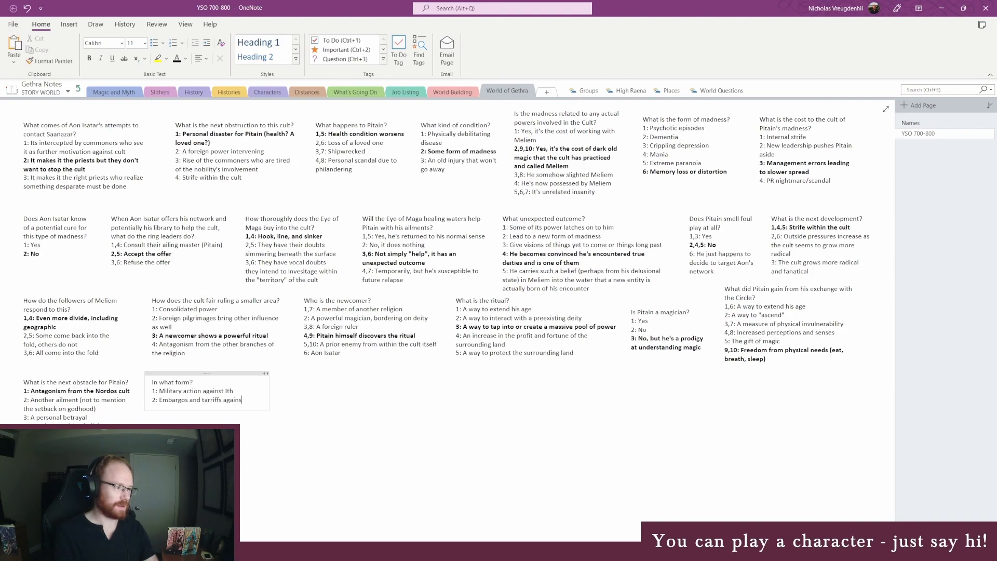
{"action": "type", "text": "t resources"}
{"action": "key", "text": "Return"}
{"action": "type", "text": "3:"}
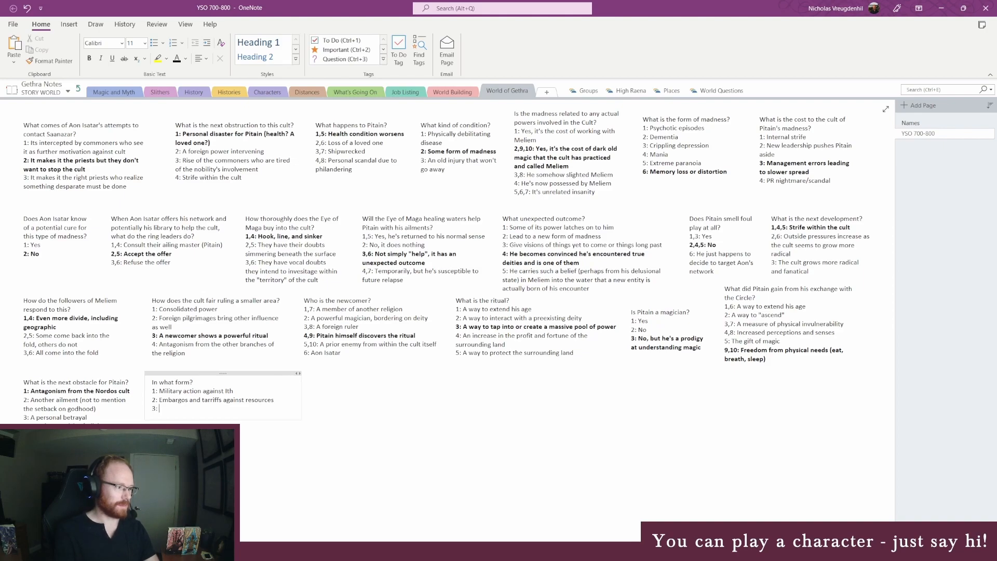
- Narrow the "In what form?" note and complete its options "3: Slander, bad PR" and "4: Assassins"
{"action": "left_click_drag", "start_coordinate": [309, 390], "coordinate": [287, 393]}
{"action": "mouse_move", "coordinate": [186, 373]}
{"action": "left_mouse_down"}
{"action": "mouse_move", "coordinate": [173, 366]}
{"action": "mouse_move", "coordinate": [182, 367]}
{"action": "left_mouse_up"}
{"action": "left_click", "coordinate": [172, 401]}
{"action": "type", "text": "Slander, ba"}
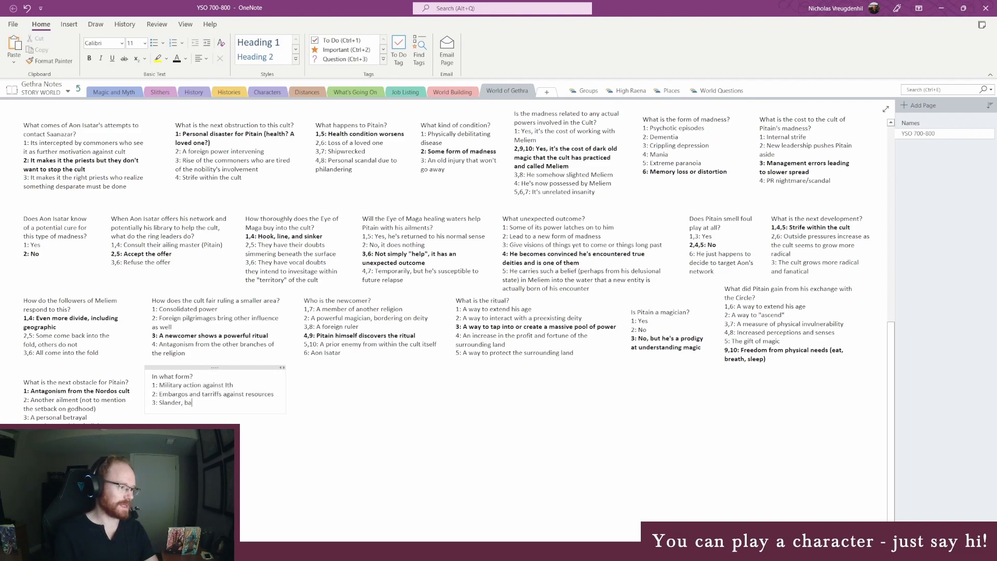
{"action": "type", "text": "d PR"}
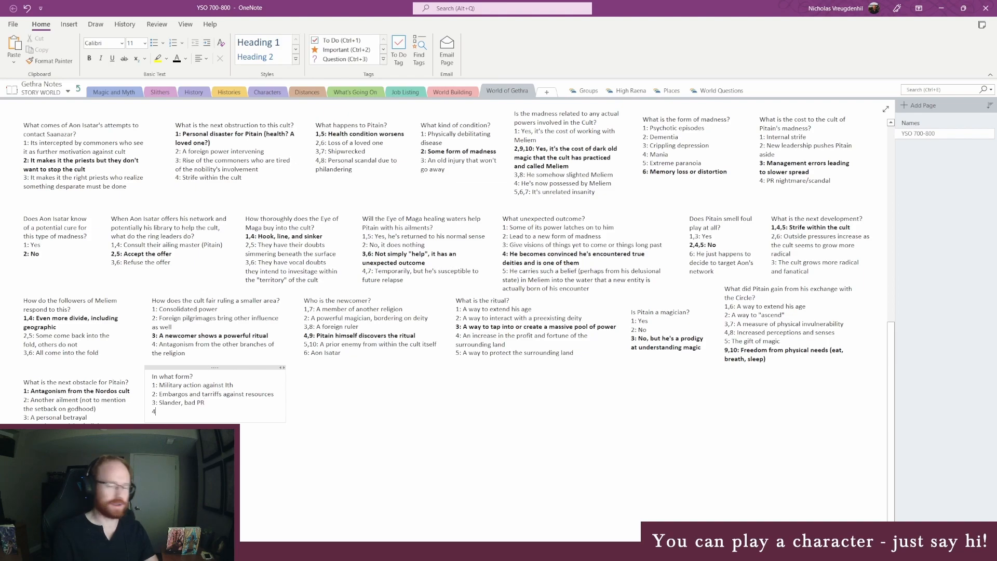
{"action": "key", "text": "Return"}
{"action": "type", "text": "4:"}
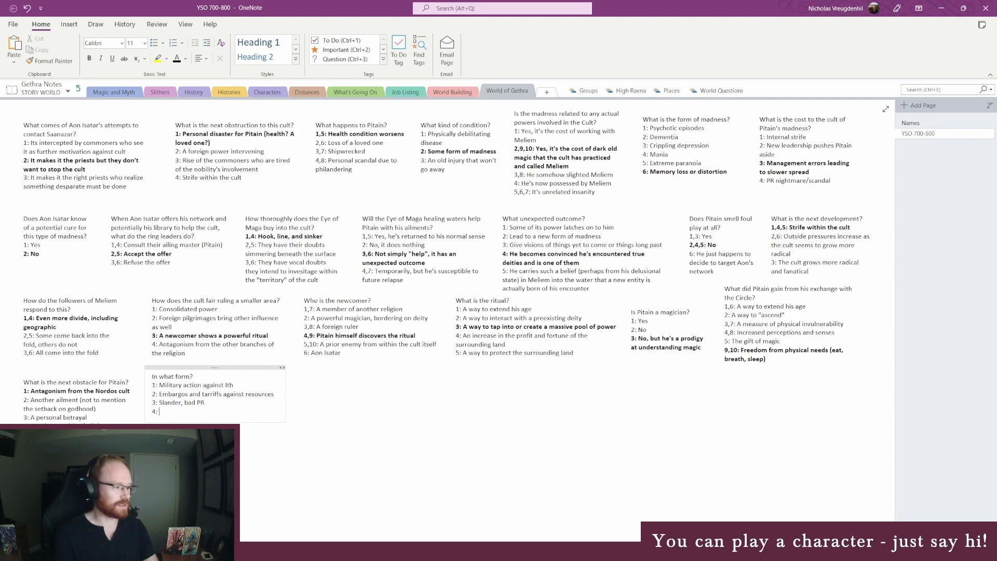
{"action": "type", "text": " Assassins"}
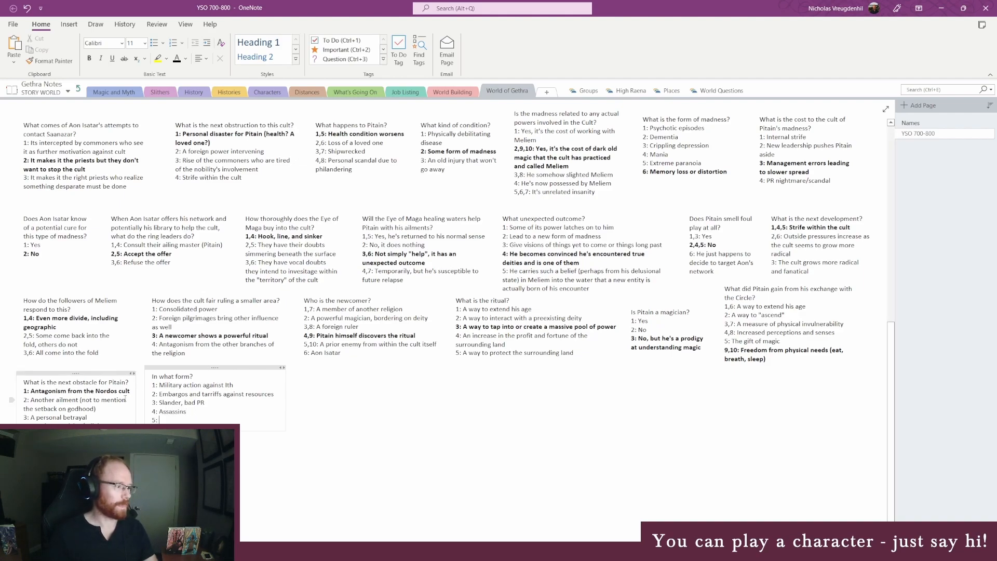
- Line the "In what form?" note up with the neighbouring Pitain obstacle note and narrow it clear of the webcam area
{"action": "left_click_drag", "start_coordinate": [183, 368], "coordinate": [182, 373]}
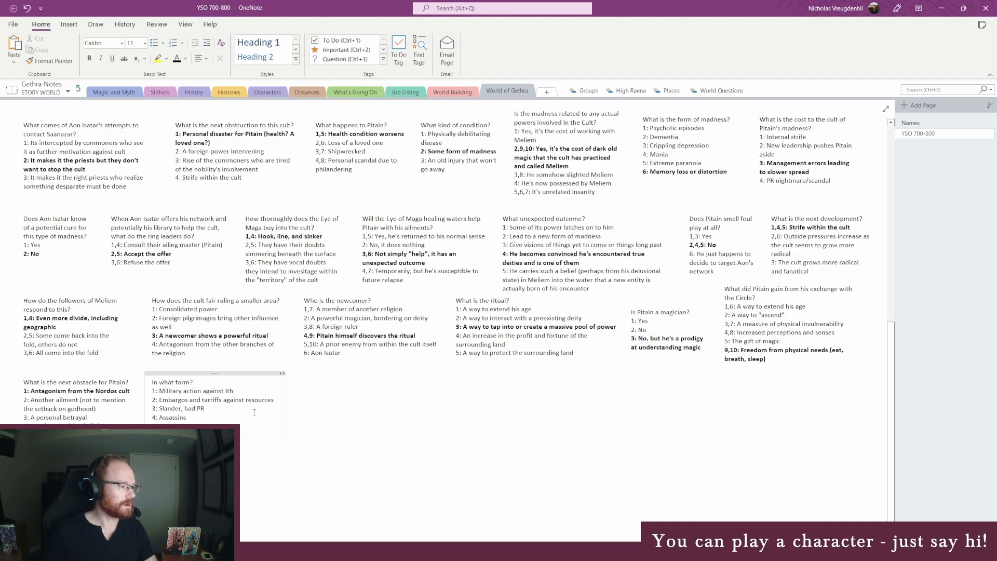
{"action": "mouse_move", "coordinate": [254, 413]}
{"action": "left_mouse_down"}
{"action": "mouse_move", "coordinate": [287, 411]}
{"action": "mouse_move", "coordinate": [256, 410]}
{"action": "left_mouse_up"}
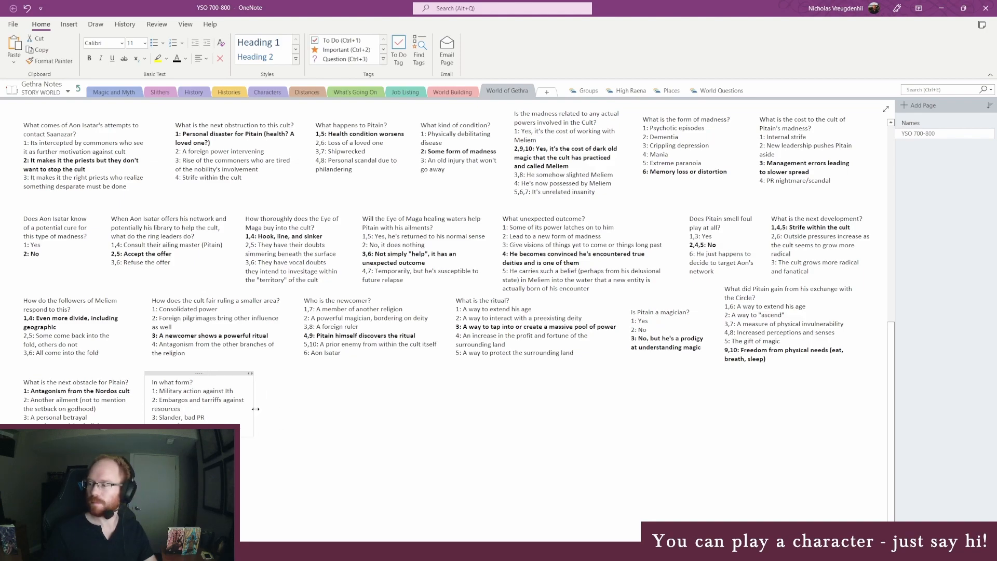
{"action": "left_click_drag", "start_coordinate": [254, 409], "coordinate": [240, 409]}
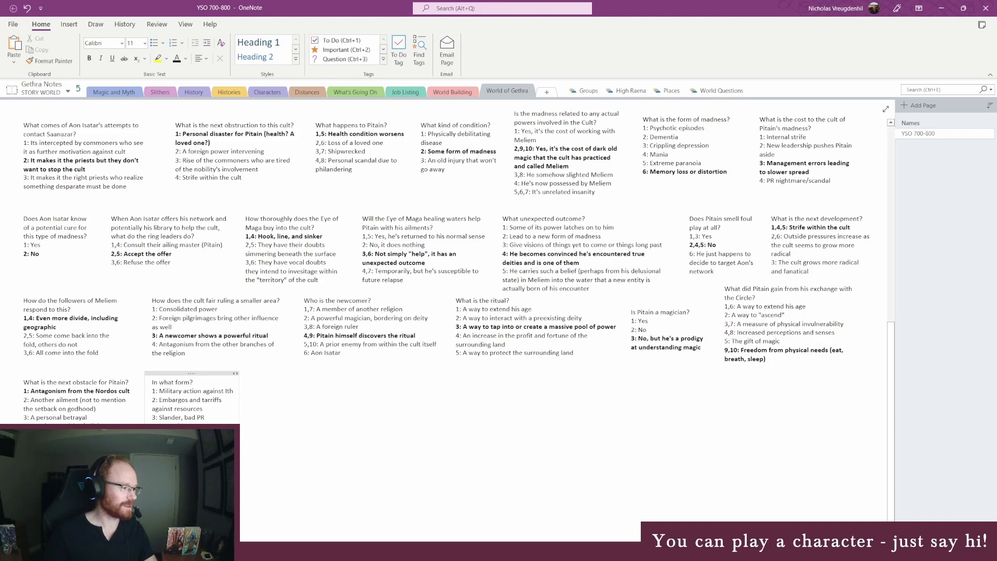
{"action": "key", "text": "Up"}
{"action": "key", "text": "Up"}
{"action": "key", "text": "Up"}
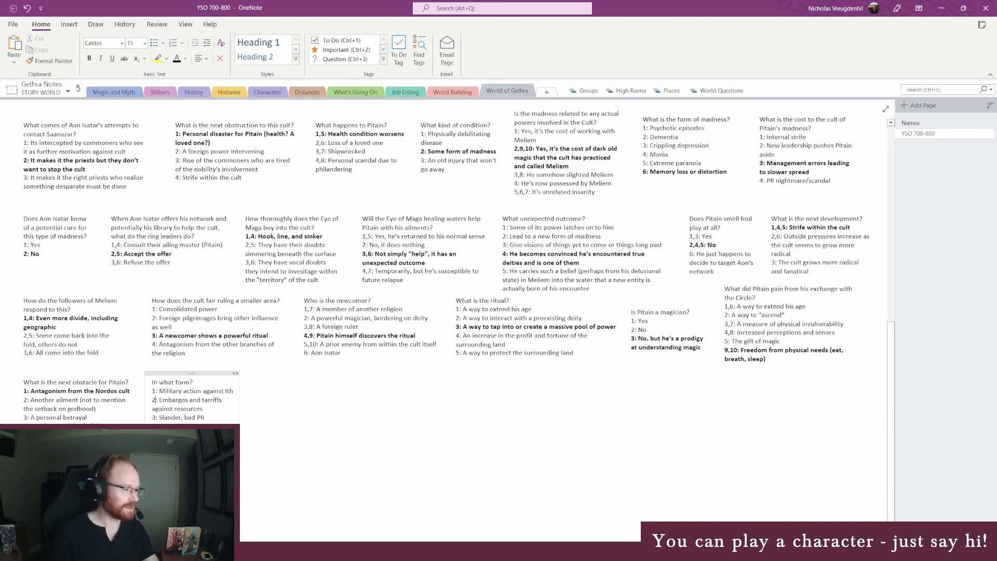
{"action": "type", "text": ","}
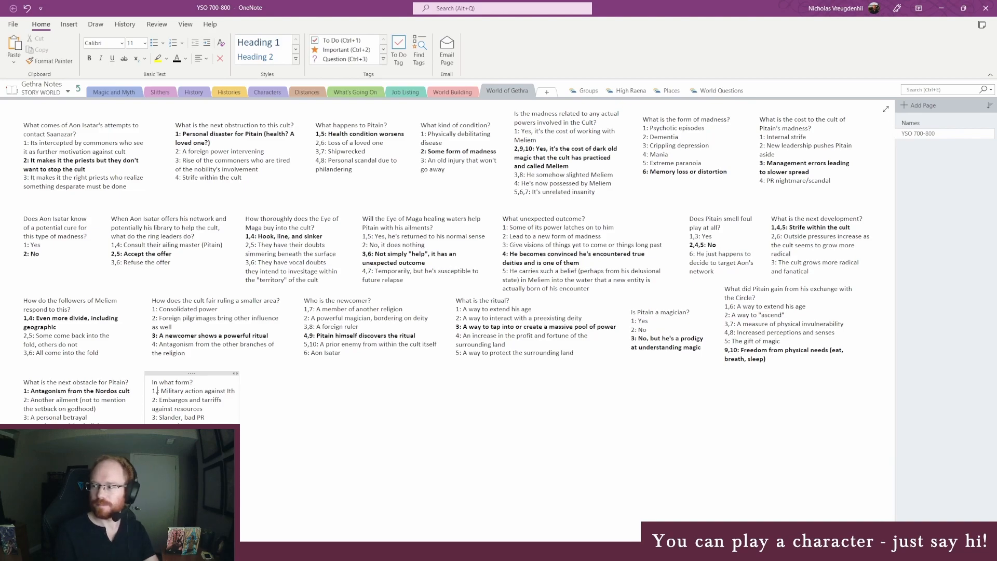
{"action": "type", "text": "5"}
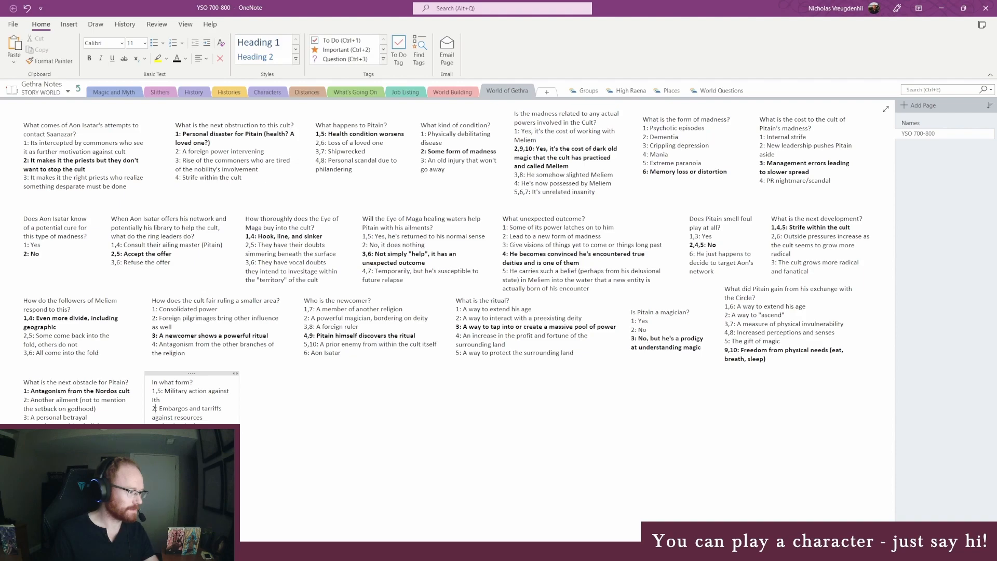
{"action": "key", "text": "Delete"}
{"action": "key", "text": "Delete"}
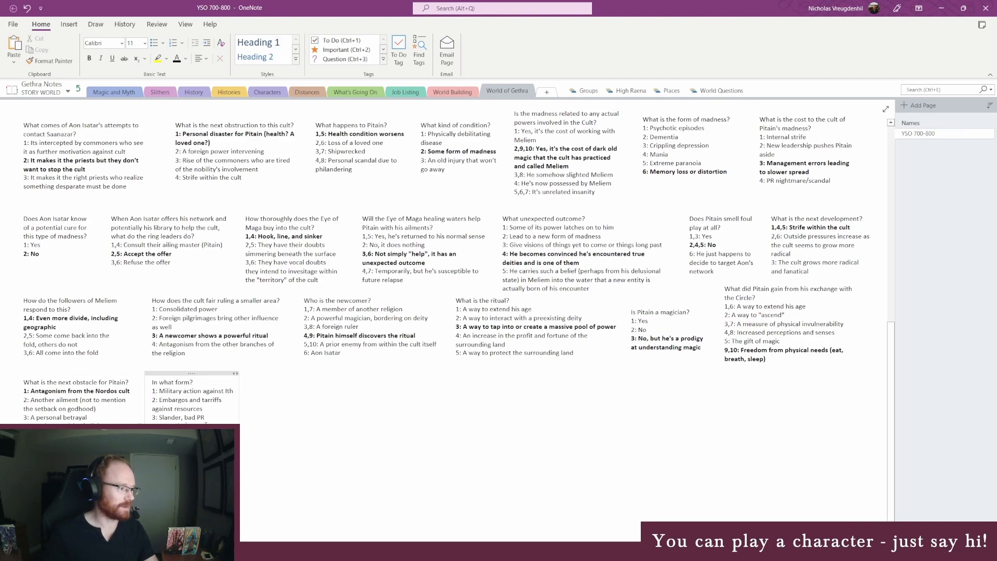
- Switch to the Google dice roller in Chrome, clear the previous die and roll one four-sided die
{"action": "left_click", "coordinate": [215, 552]}
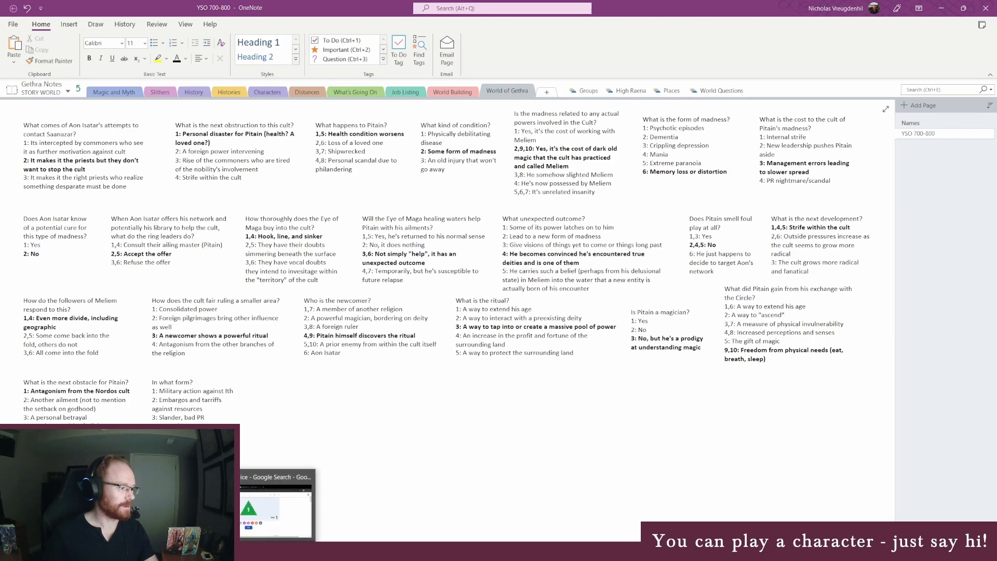
{"action": "left_click", "coordinate": [270, 510]}
{"action": "left_click", "coordinate": [642, 336]}
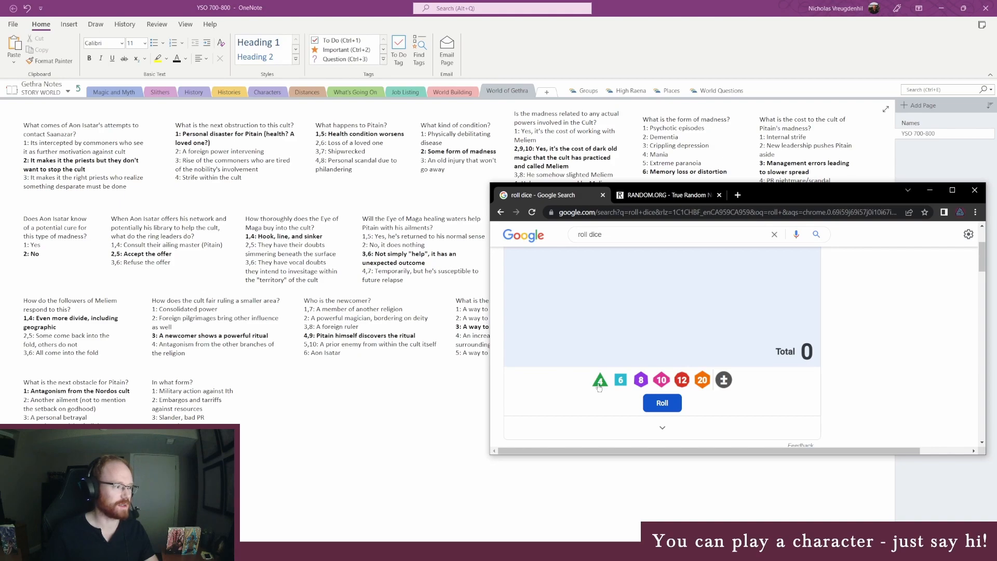
{"action": "left_click", "coordinate": [599, 385]}
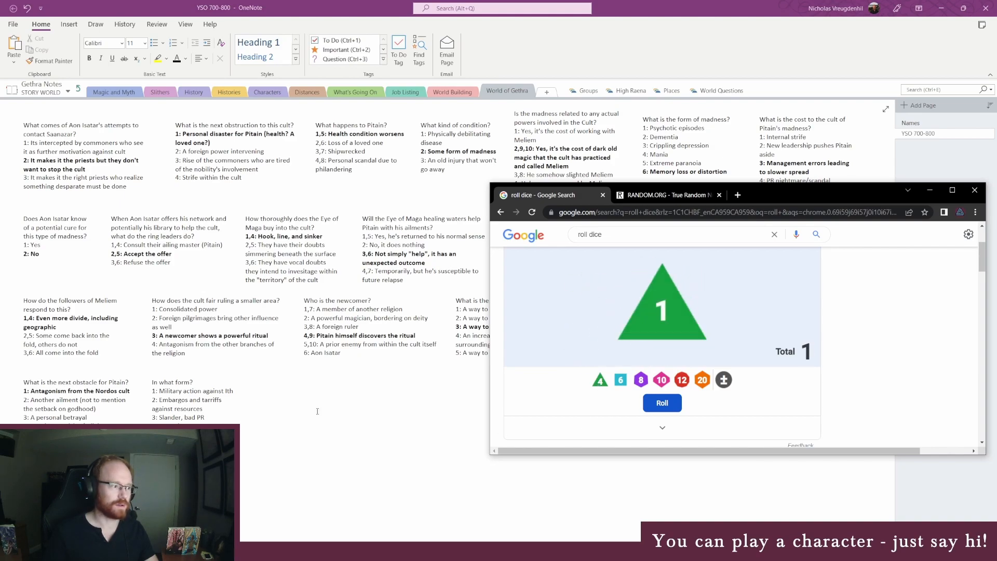
- Bold the option "1: Military action against Ith" in the "In what form?" note and widen the note slightly
{"action": "left_click", "coordinate": [205, 386]}
{"action": "left_click", "coordinate": [140, 390]}
{"action": "key", "text": "ctrl+b"}
{"action": "left_click", "coordinate": [201, 427]}
{"action": "left_click_drag", "start_coordinate": [241, 416], "coordinate": [244, 417]}
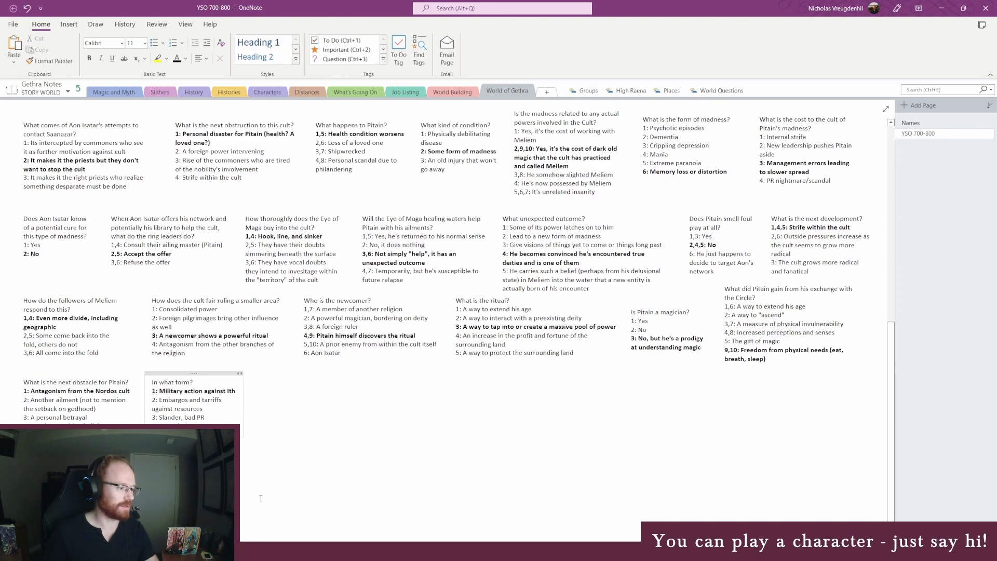
{"action": "left_click", "coordinate": [312, 408]}
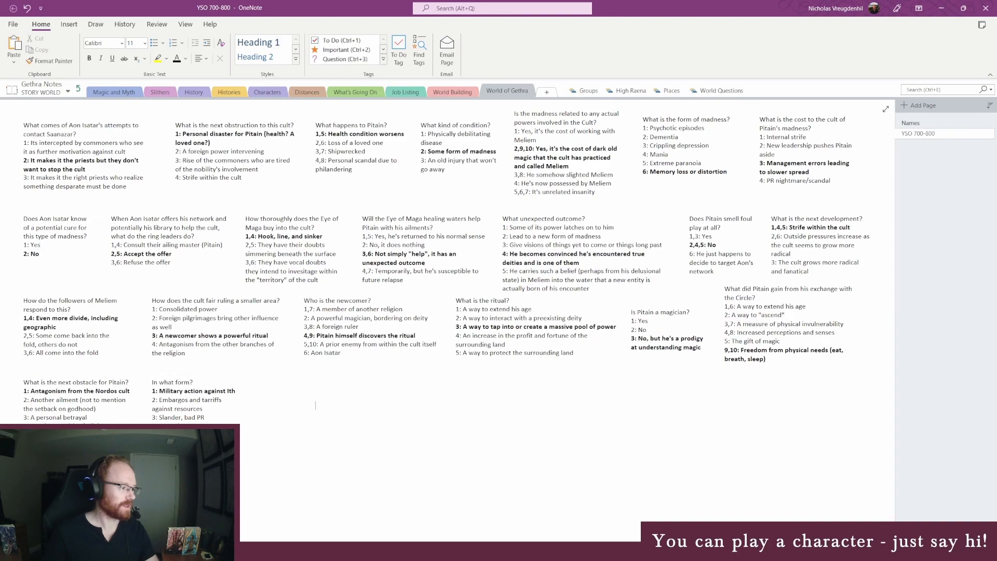
- Switch to World Anvil in Chrome, open the Known World of Gethra map and check the city marker on Radregar's southeast coast
{"action": "mouse_move", "coordinate": [264, 551]}
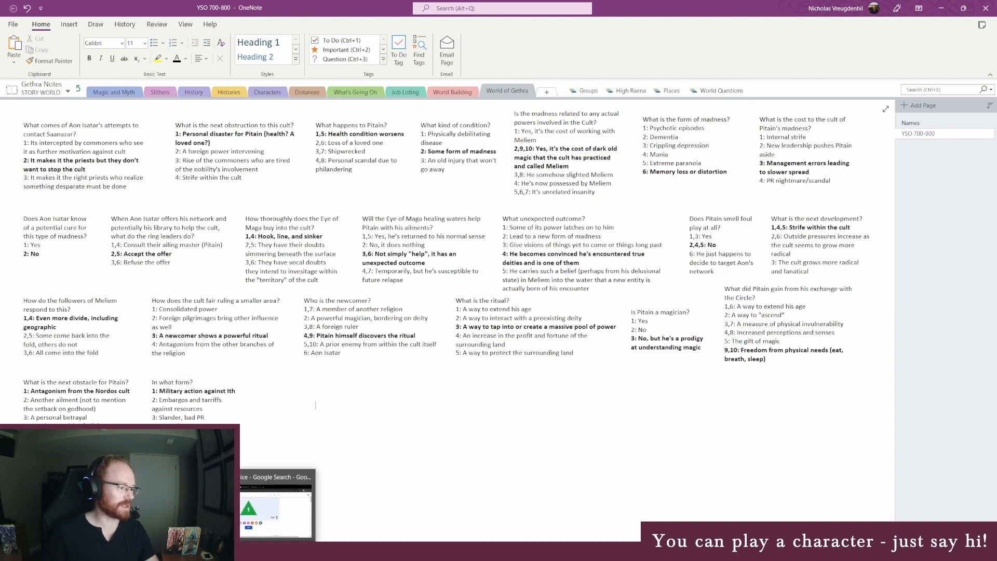
{"action": "left_click", "coordinate": [249, 522]}
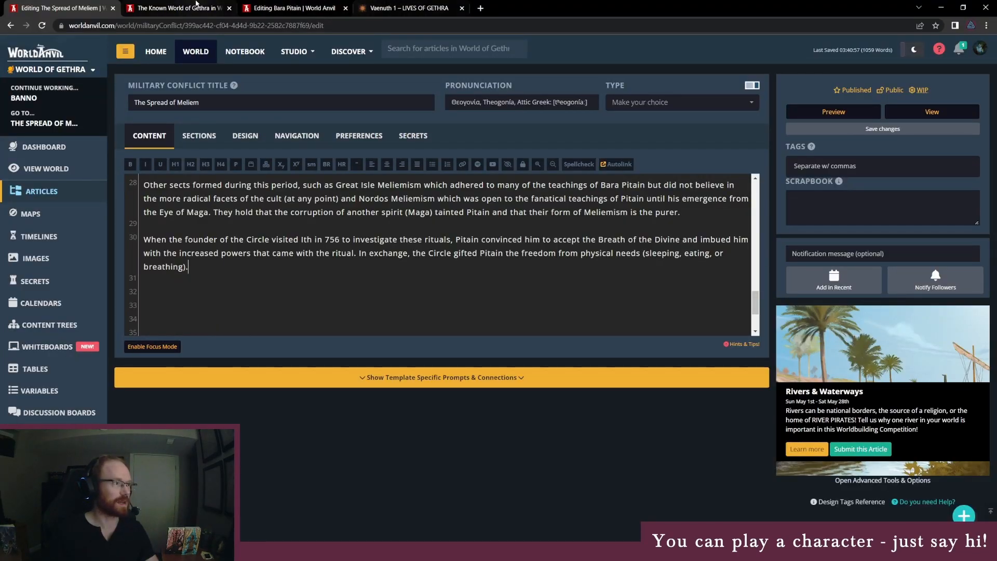
{"action": "left_click", "coordinate": [177, 7]}
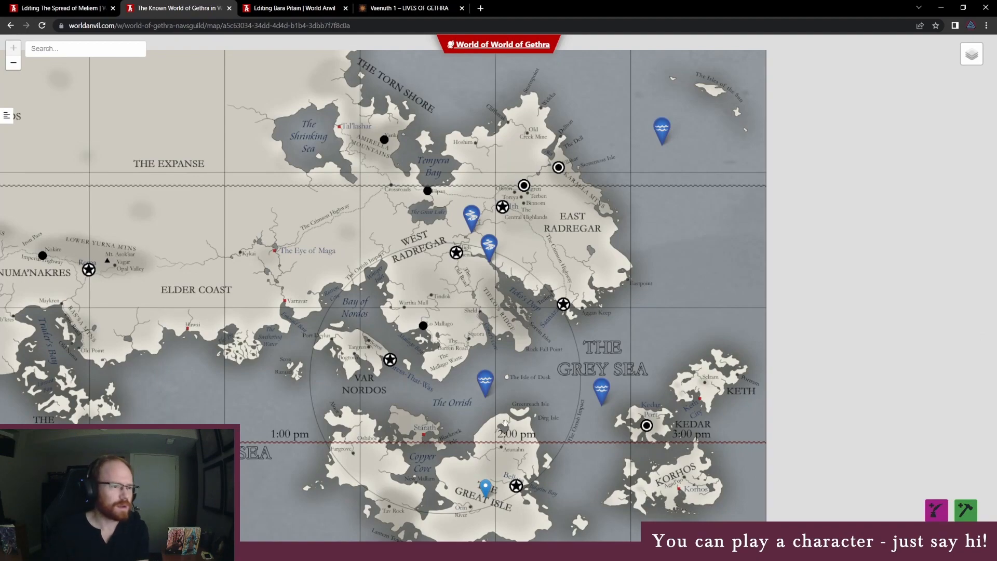
{"action": "left_click", "coordinate": [564, 304]}
{"action": "left_click_drag", "start_coordinate": [504, 315], "coordinate": [472, 352]}
{"action": "left_click", "coordinate": [620, 275]}
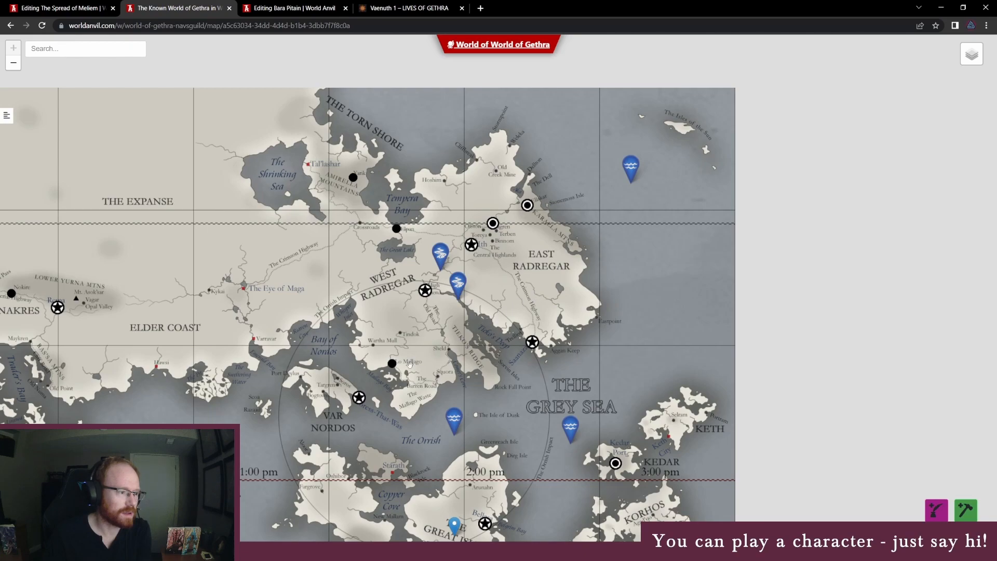
{"action": "left_click", "coordinate": [392, 364]}
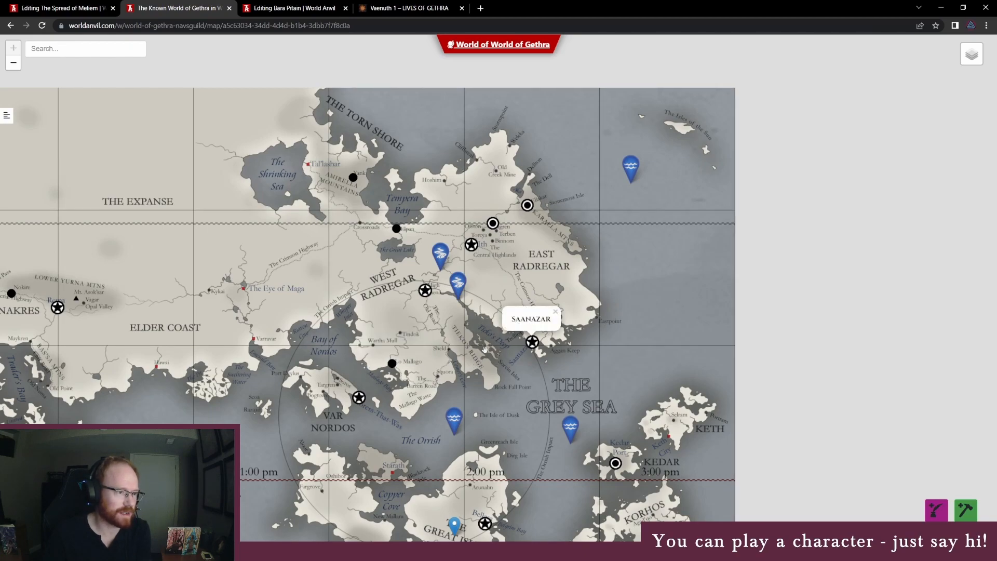
- Inspect the map markers for High Raena, Bellasa and The Orrish around the regions bordering Var Nordos
{"action": "mouse_move", "coordinate": [428, 295]}
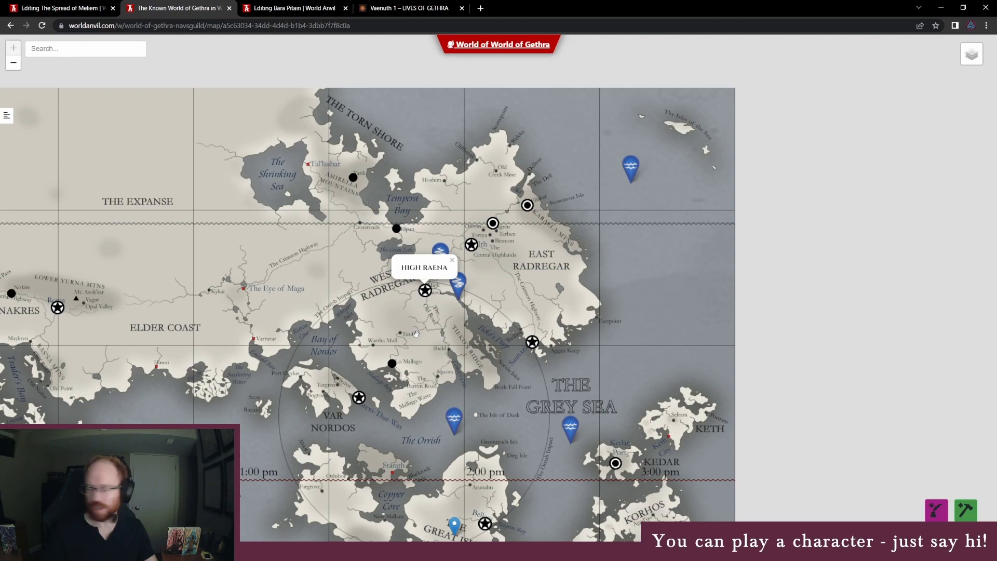
{"action": "mouse_move", "coordinate": [429, 334]}
{"action": "left_mouse_down"}
{"action": "mouse_move", "coordinate": [459, 361]}
{"action": "mouse_move", "coordinate": [418, 332]}
{"action": "left_mouse_up"}
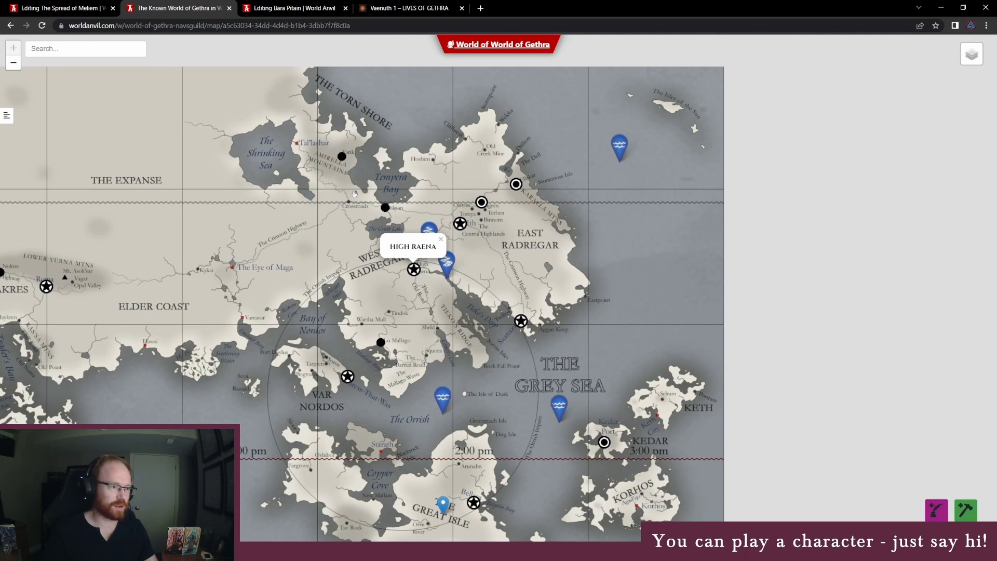
{"action": "left_click", "coordinate": [474, 503]}
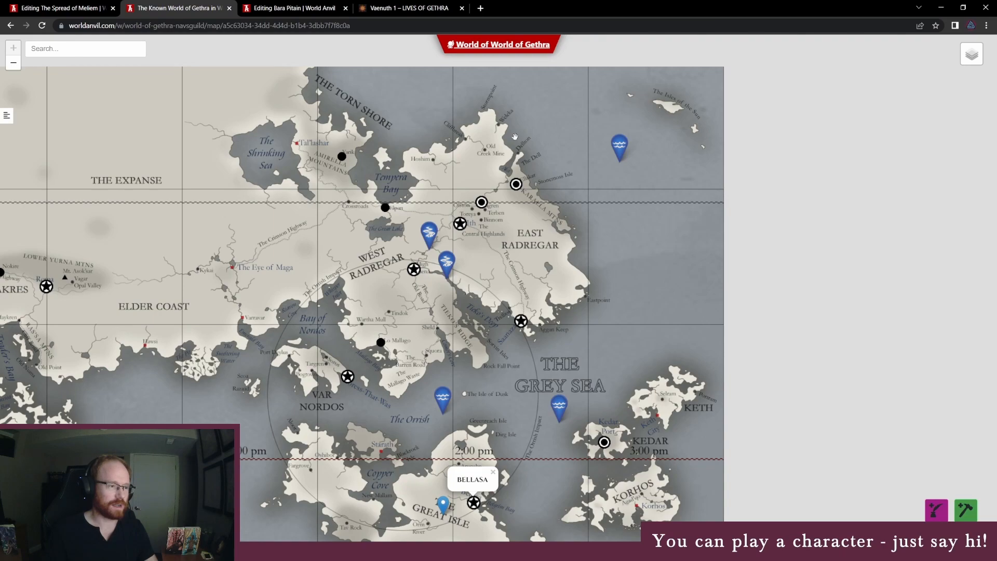
{"action": "left_click", "coordinate": [443, 397]}
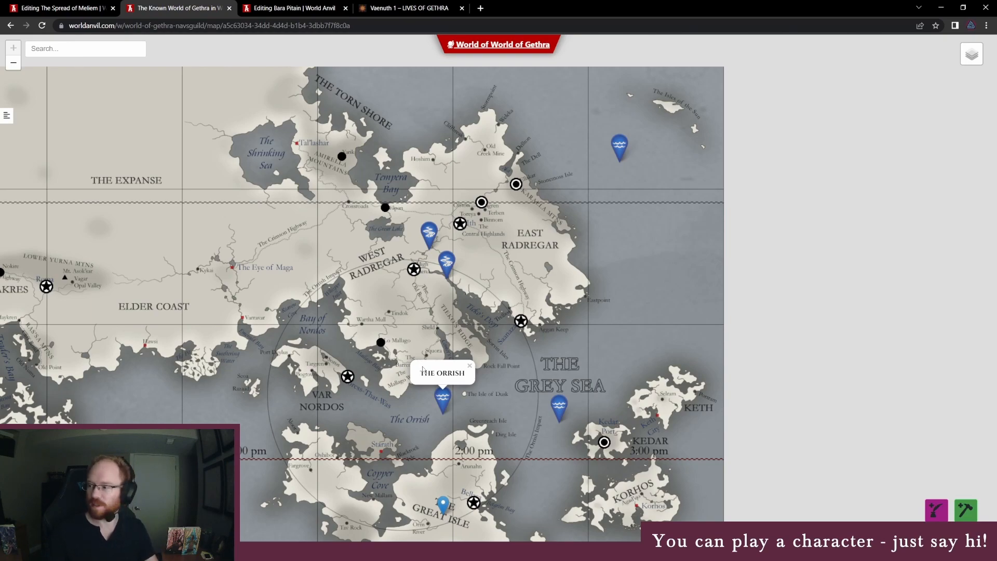
{"action": "mouse_move", "coordinate": [385, 244]}
{"action": "left_mouse_down"}
{"action": "mouse_move", "coordinate": [382, 268]}
{"action": "mouse_move", "coordinate": [389, 242]}
{"action": "left_mouse_up"}
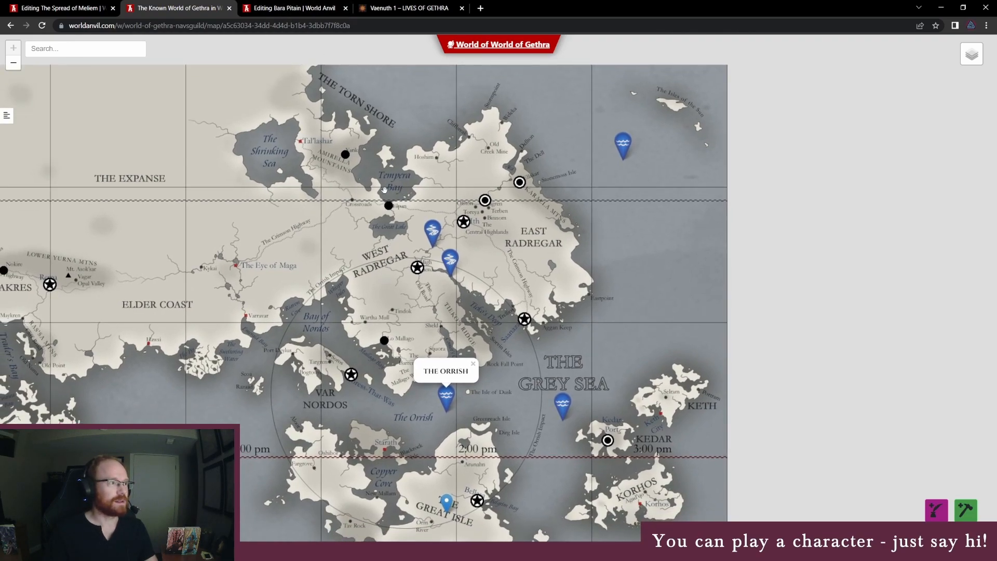
- Check the map markers at Ith and in the Amirella Mountains
{"action": "left_click", "coordinate": [79, 10]}
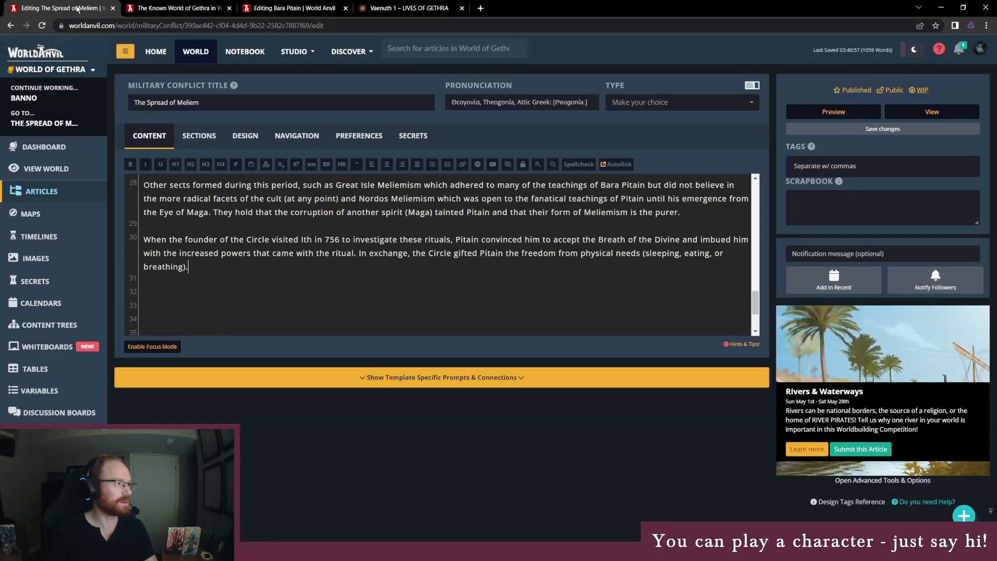
{"action": "left_click", "coordinate": [176, 10]}
{"action": "left_click", "coordinate": [463, 222]}
{"action": "left_click", "coordinate": [345, 155]}
- Add the H2 heading "Attack on Ith" below the last paragraph of the "The Spread of Meliem" article
{"action": "left_click", "coordinate": [104, 4]}
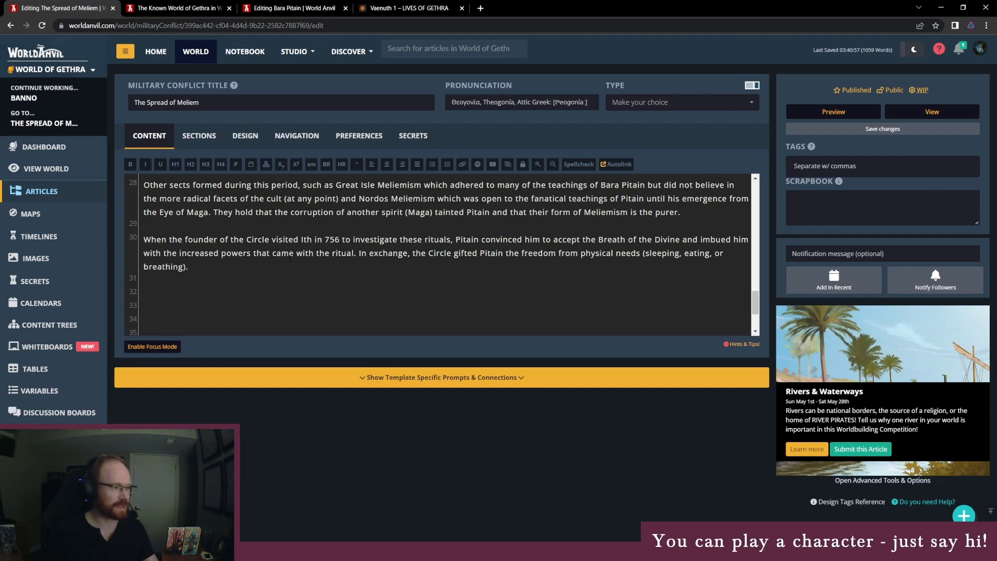
{"action": "scroll", "coordinate": [263, 292], "scroll_direction": "up", "scroll_amount": 1}
{"action": "scroll", "coordinate": [270, 318], "scroll_direction": "down", "scroll_amount": 1}
{"action": "scroll", "coordinate": [269, 319], "scroll_direction": "up", "scroll_amount": 5}
{"action": "scroll", "coordinate": [444, 252], "scroll_direction": "down", "scroll_amount": 5}
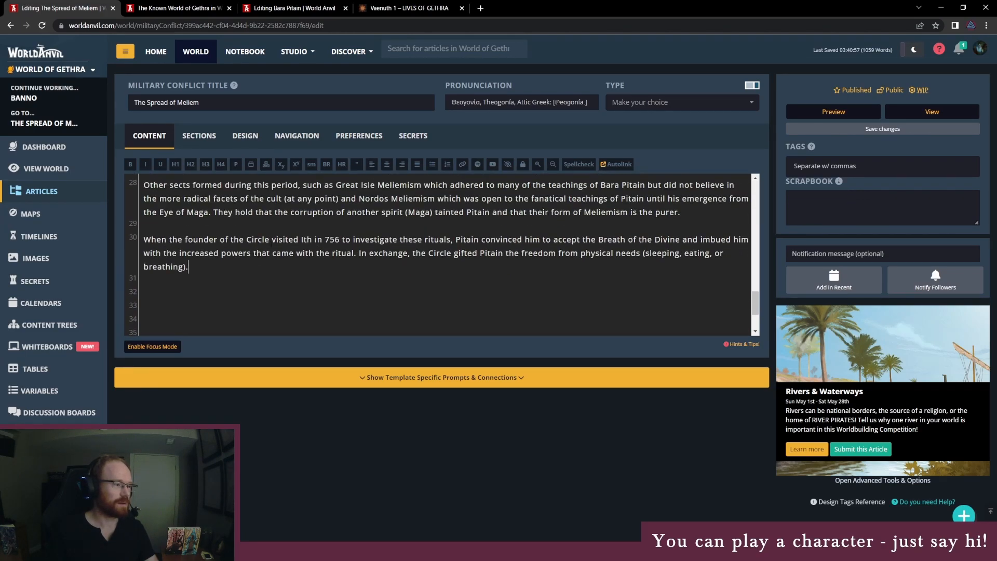
{"action": "scroll", "coordinate": [444, 252], "scroll_direction": "down", "scroll_amount": 1}
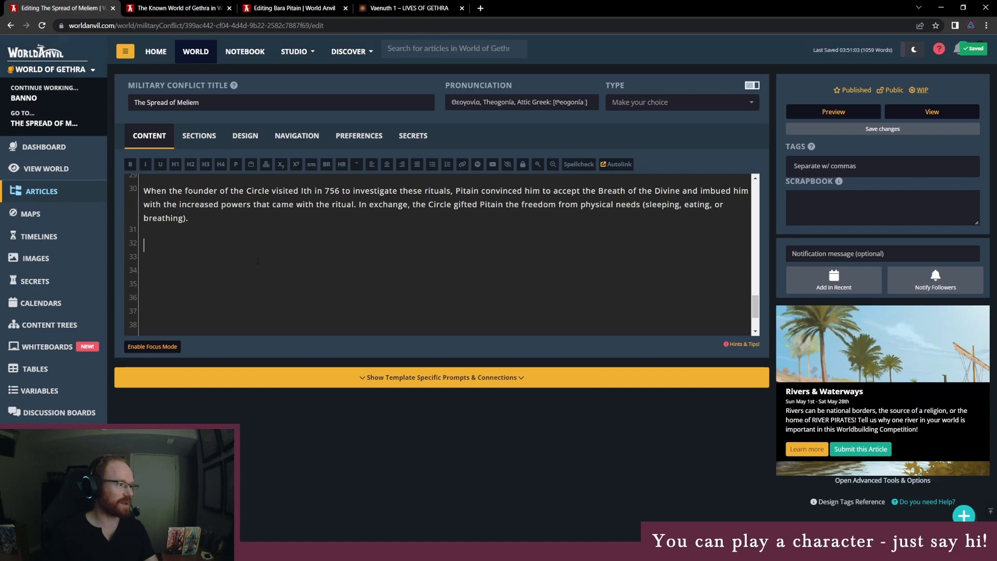
{"action": "left_click", "coordinate": [191, 164]}
{"action": "type", "text": "Attack on Ith[/h2"}
{"action": "key", "text": "Down"}
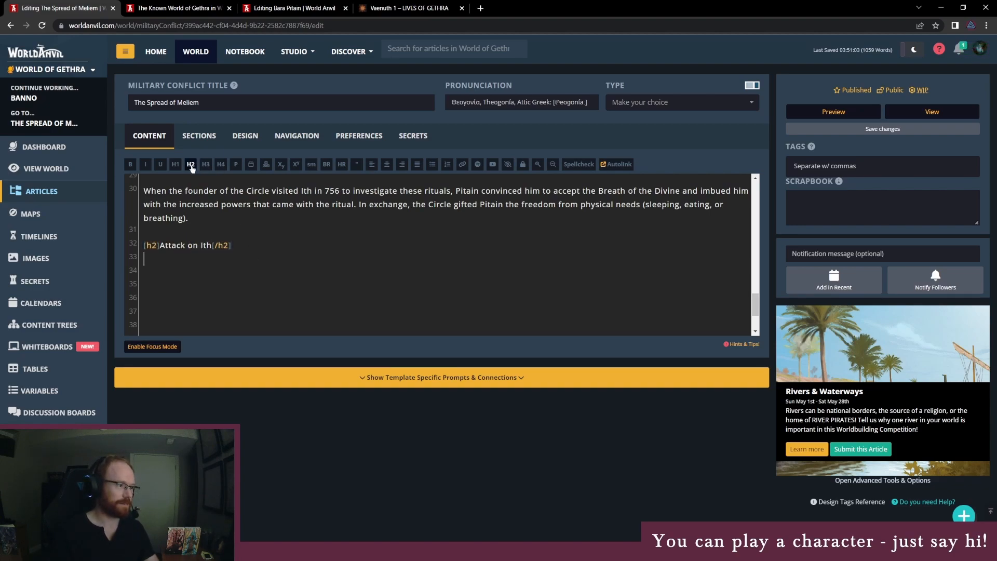
- Reread the paragraphs above the "Attack on Ith" heading and begin the paragraph beneath it with "By"
{"action": "scroll", "coordinate": [211, 327], "scroll_direction": "up", "scroll_amount": 2}
{"action": "scroll", "coordinate": [212, 328], "scroll_direction": "down", "scroll_amount": 3}
{"action": "scroll", "coordinate": [258, 258], "scroll_direction": "up", "scroll_amount": 1}
{"action": "scroll", "coordinate": [259, 258], "scroll_direction": "up", "scroll_amount": 3}
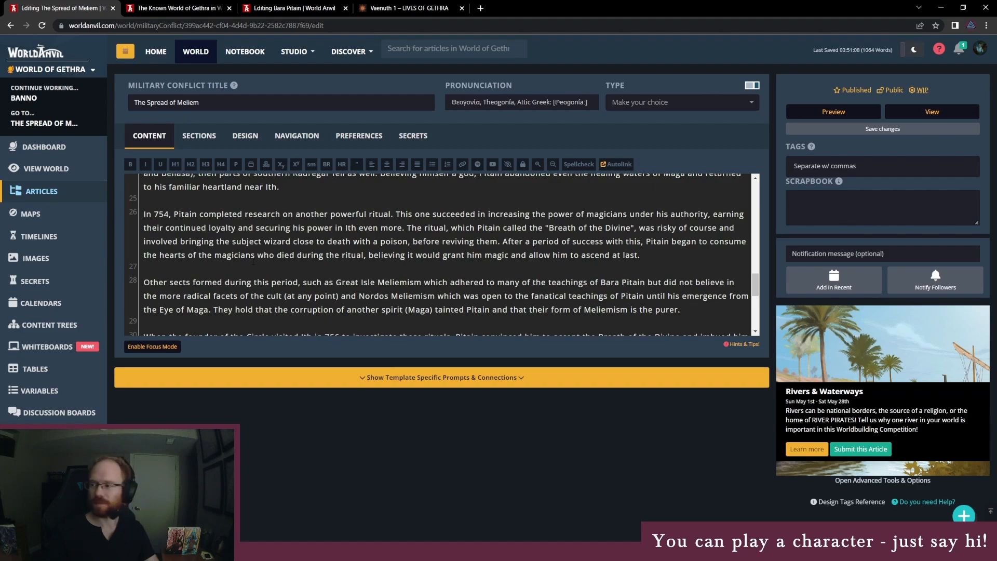
{"action": "scroll", "coordinate": [228, 267], "scroll_direction": "down", "scroll_amount": 2}
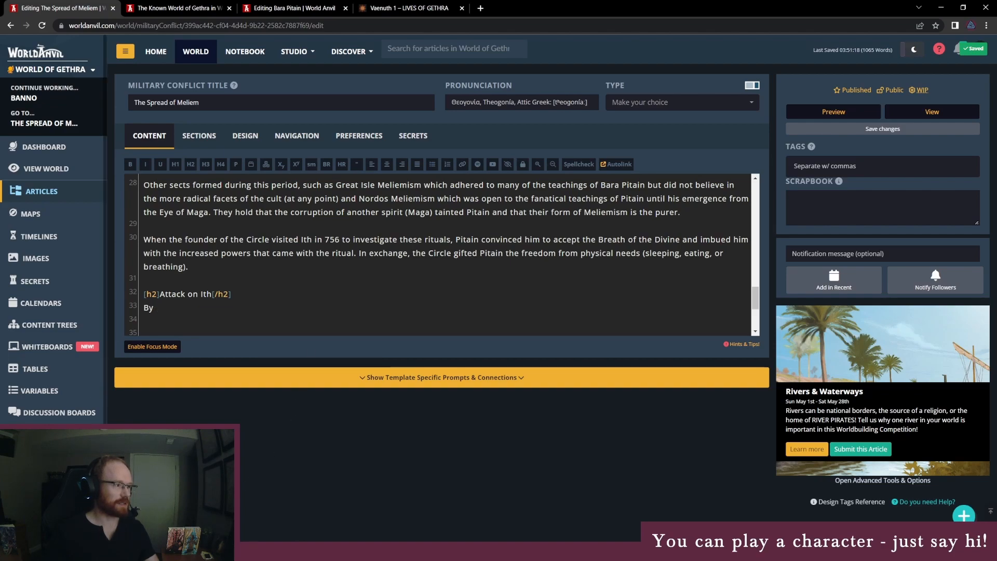
- Switch to the RANDOM.ORG page in the other Chrome window and generate a random number between 756 and 763
{"action": "left_click", "coordinate": [215, 551]}
{"action": "left_click", "coordinate": [252, 501]}
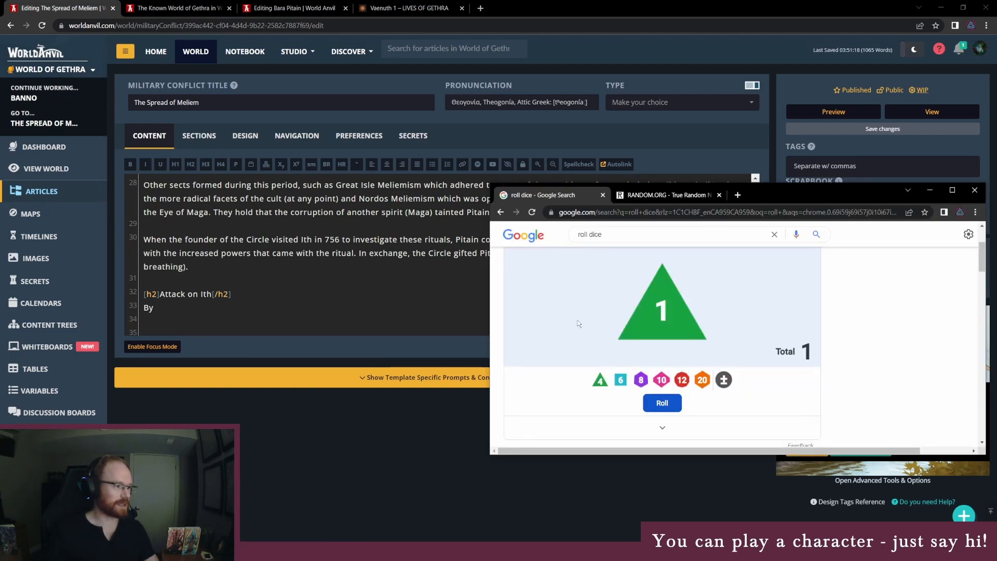
{"action": "left_click", "coordinate": [663, 195]}
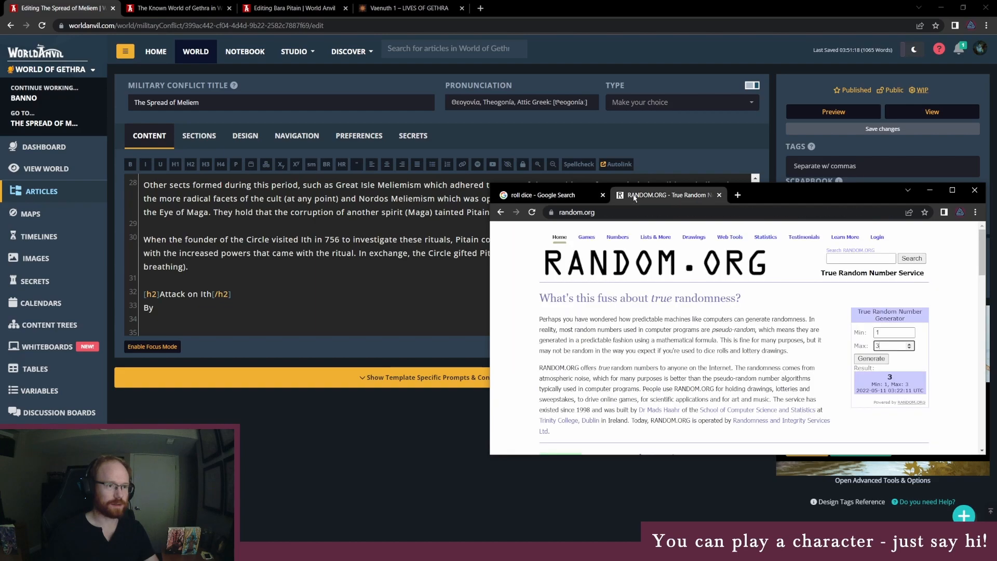
{"action": "type", "text": "756"}
{"action": "key", "text": "Tab"}
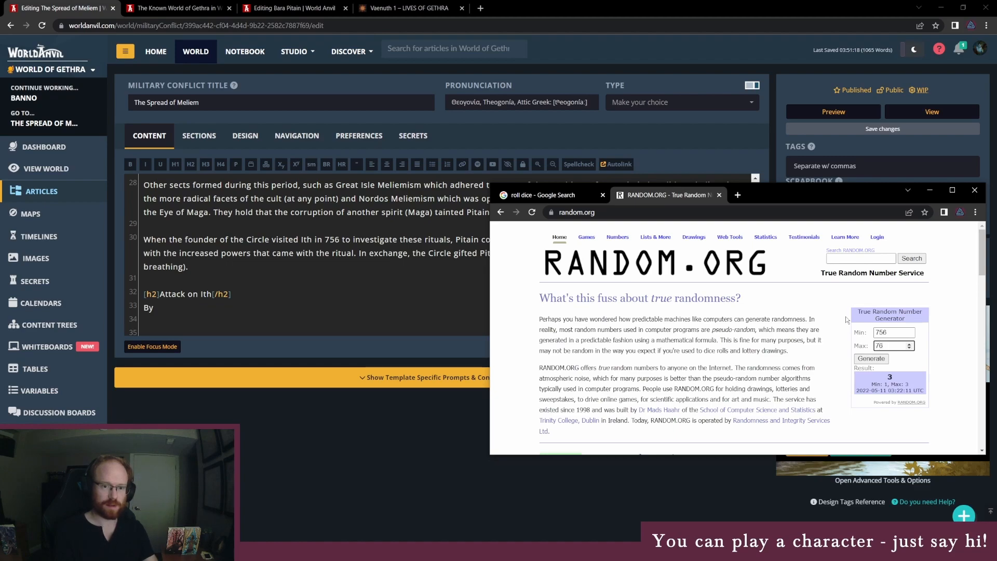
{"action": "type", "text": "763"}
{"action": "key", "text": "Return"}
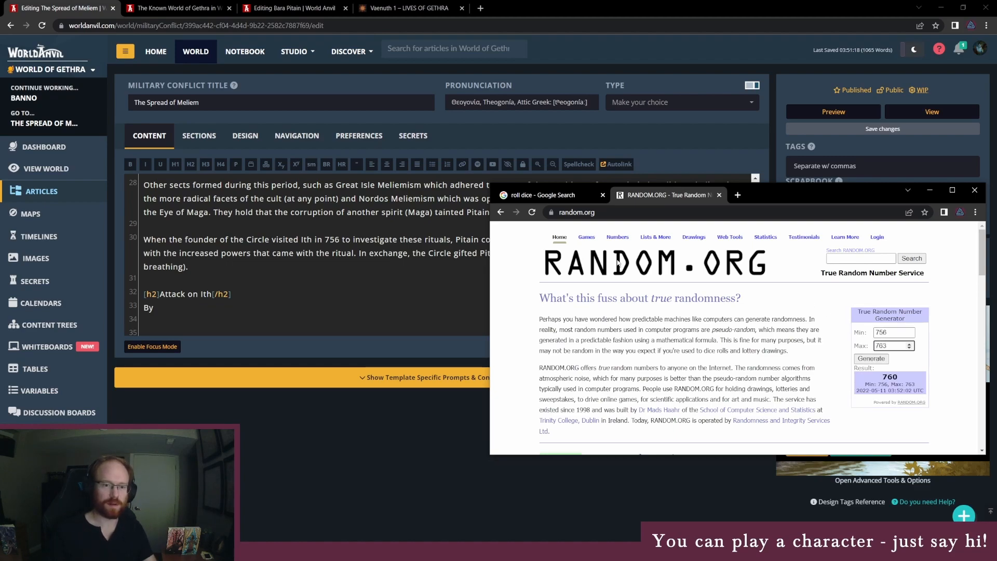
- Return to the article and continue the sentence with "760, foreign invaders began antagonizing trade routes near Ith and it became clear that the"
{"action": "key", "text": "alt+Tab"}
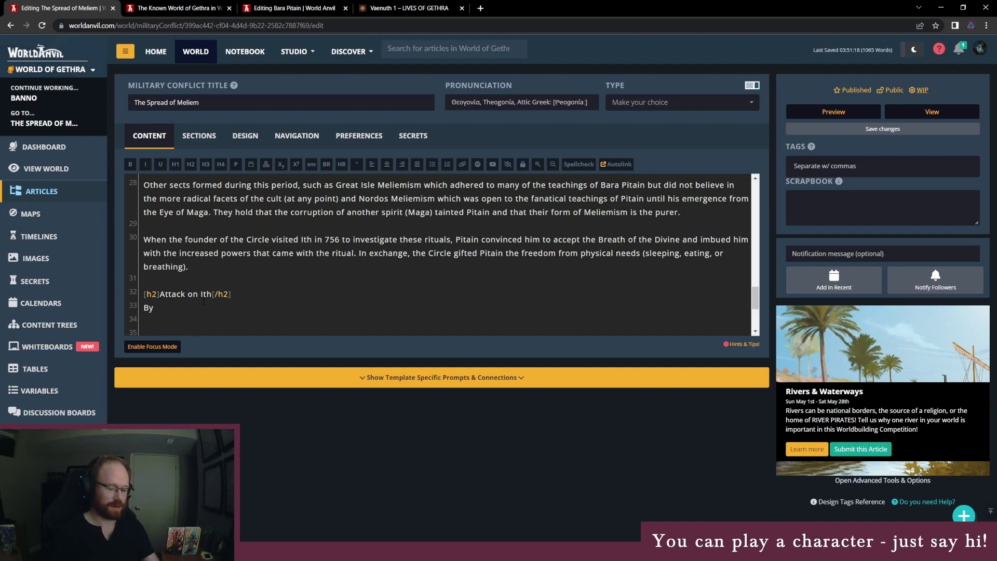
{"action": "type", "text": "0,"}
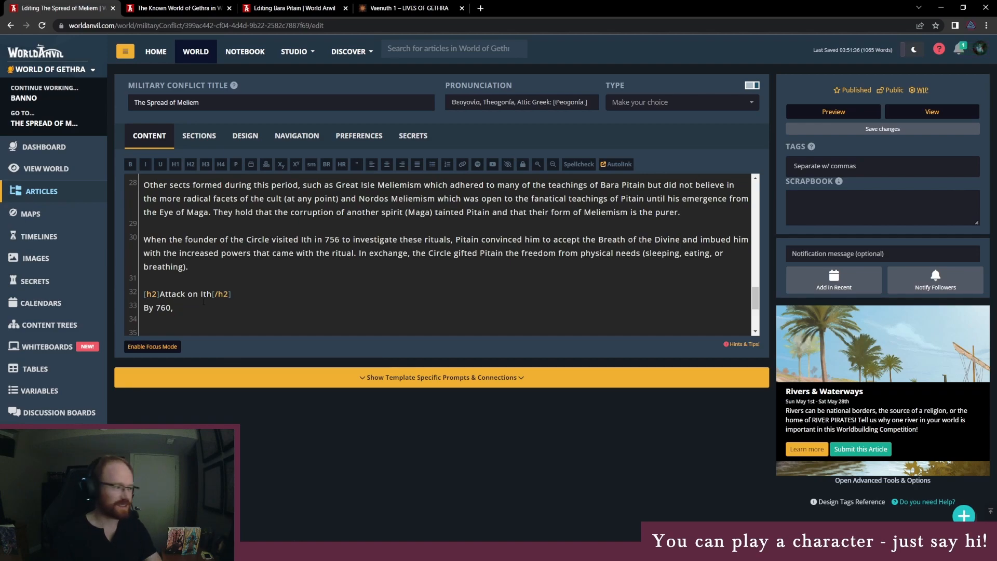
{"action": "type", "text": "foreign invaders"}
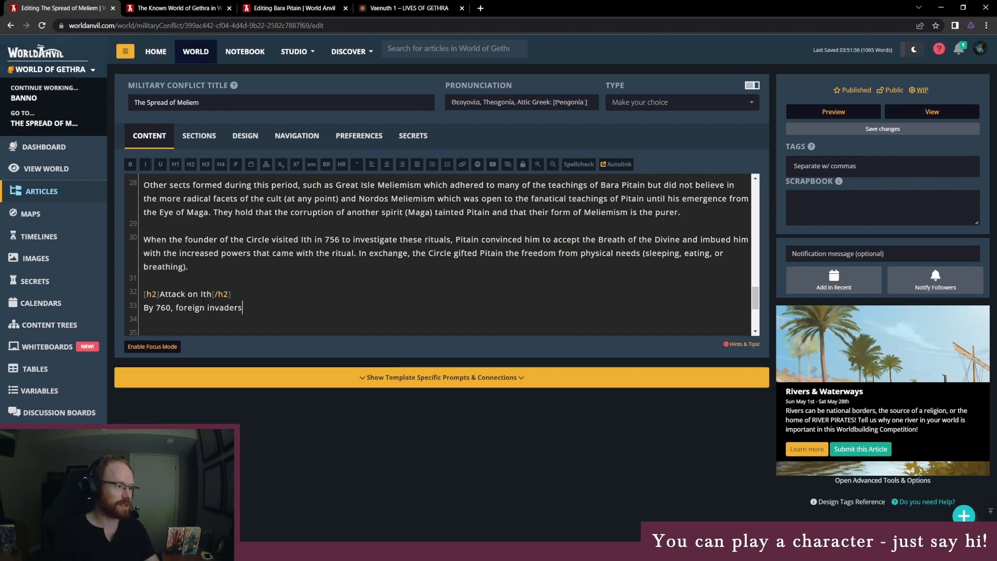
{"action": "type", "text": " began antagonizing trade routes near Ith and it became "}
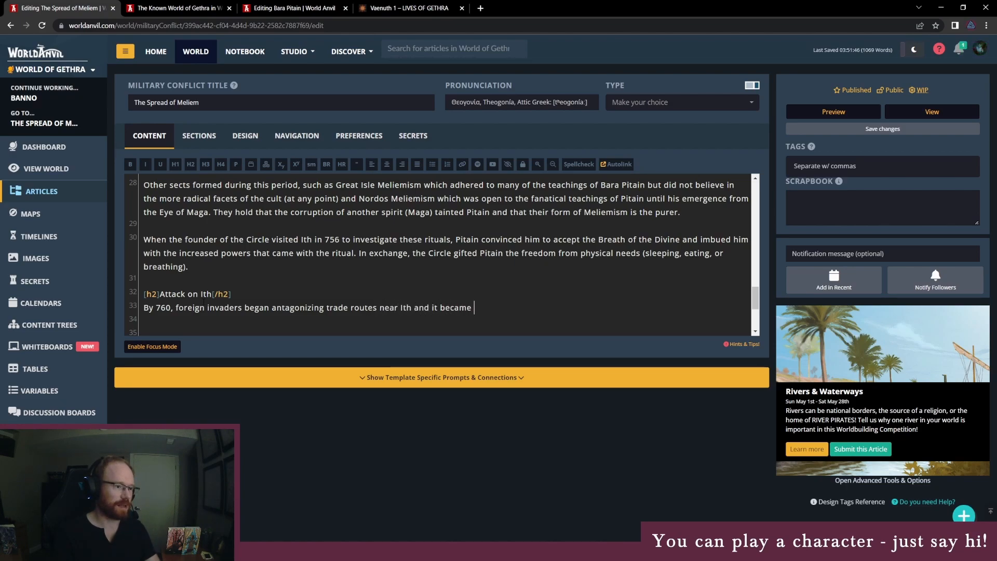
{"action": "type", "text": "clear that the"}
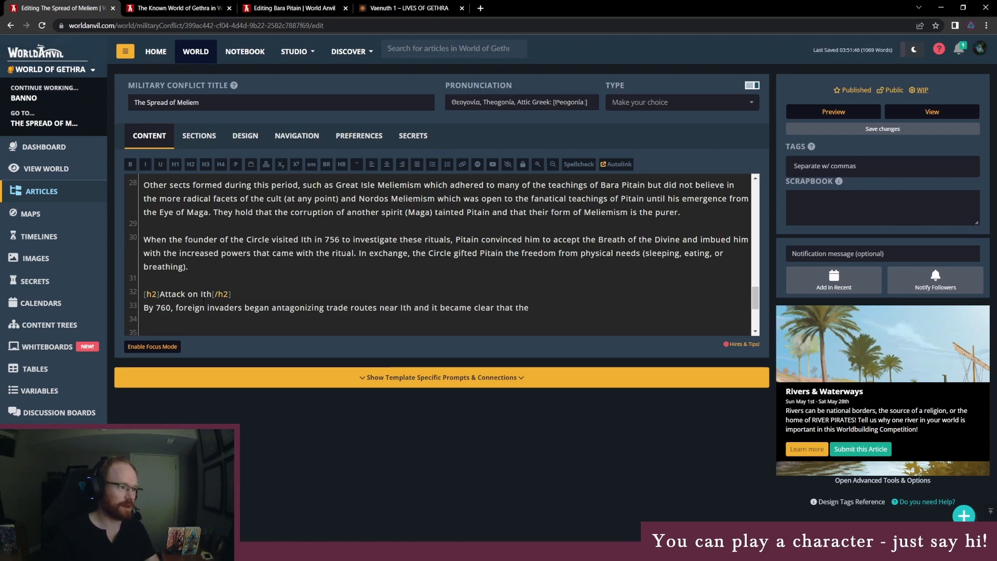
- Extend the sentence under "Attack on Ith" with "Nordos sect of Meliemism"
{"action": "scroll", "coordinate": [305, 281], "scroll_direction": "up", "scroll_amount": 1}
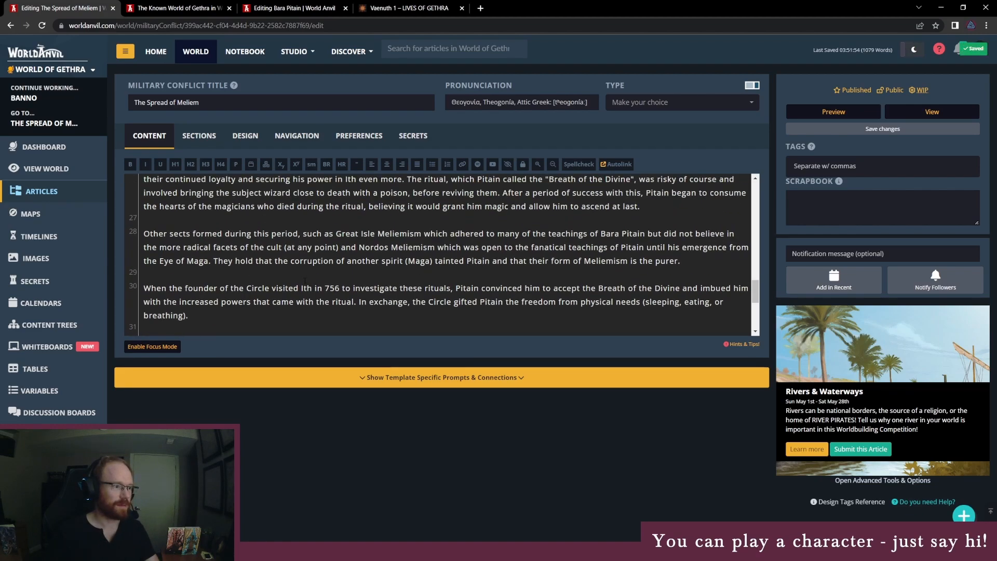
{"action": "scroll", "coordinate": [305, 280], "scroll_direction": "down", "scroll_amount": 1}
{"action": "type", "text": "V"}
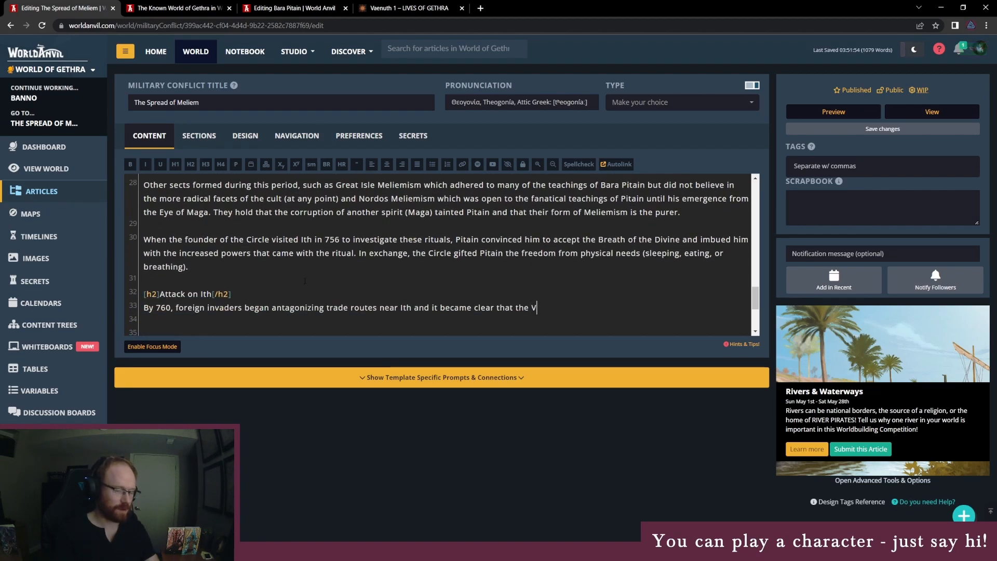
{"action": "key", "text": "BackSpace"}
{"action": "type", "text": "Nordos"}
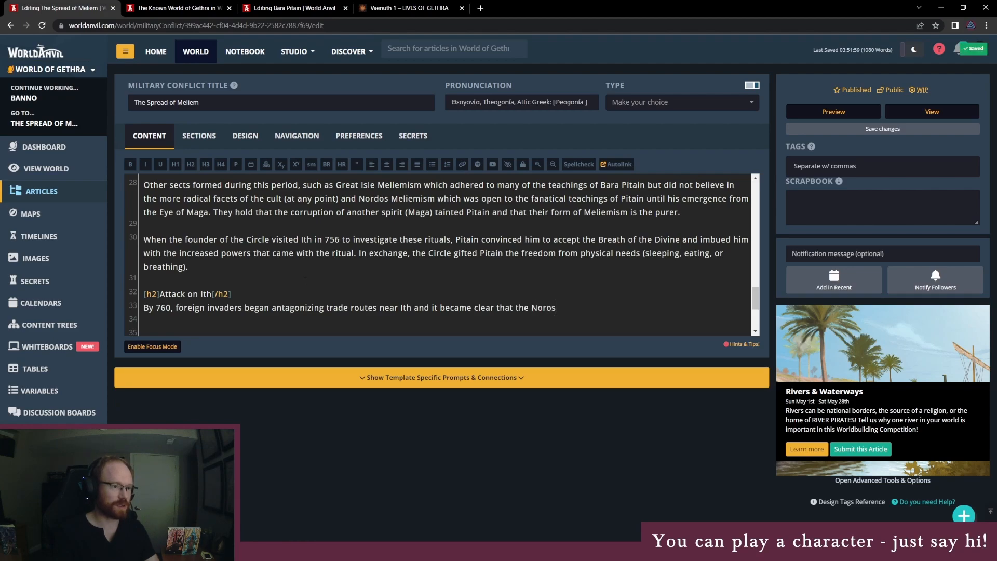
{"action": "key", "text": "BackSpace"}
{"action": "key", "text": "BackSpace"}
{"action": "type", "text": "dos sect of Meliemism"}
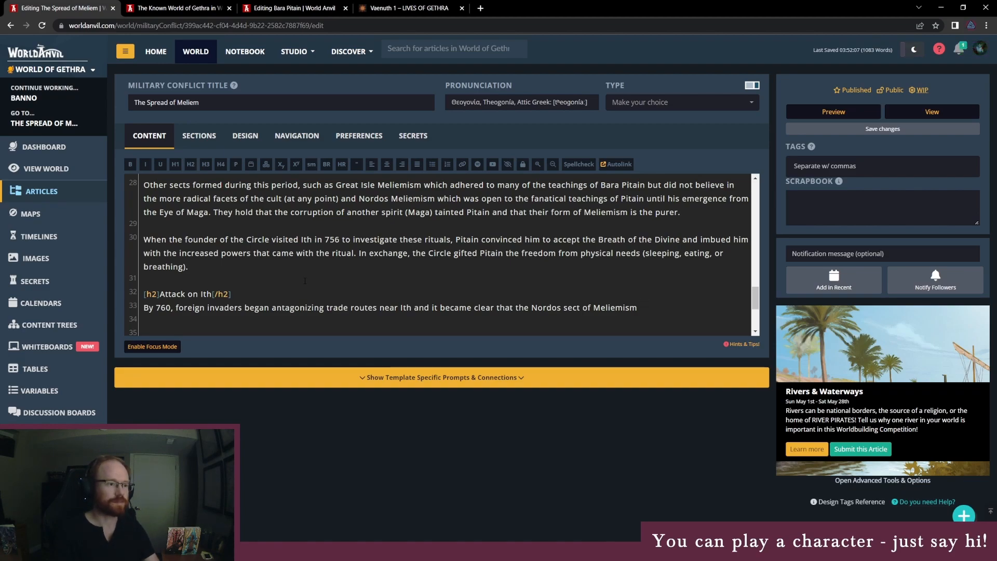
- Finish the "Attack on Ith" sentence with "was moving against Master Pitain."
{"action": "type", "text": "was"}
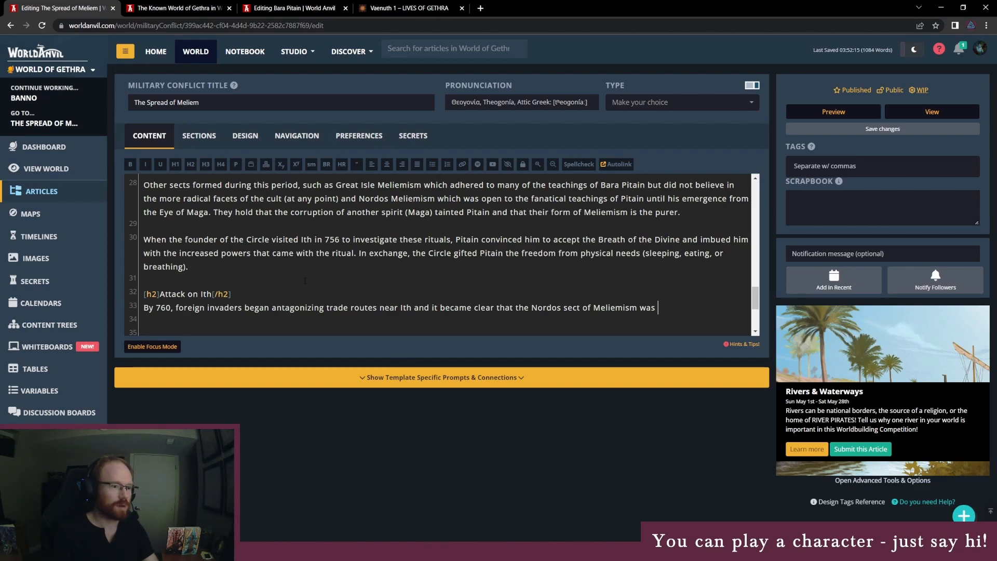
{"action": "key", "text": "BackSpace"}
{"action": "key", "text": "BackSpace"}
{"action": "key", "text": "BackSpace"}
{"action": "key", "text": "BackSpace"}
{"action": "type", "text": "was moving against Master Pitain."}
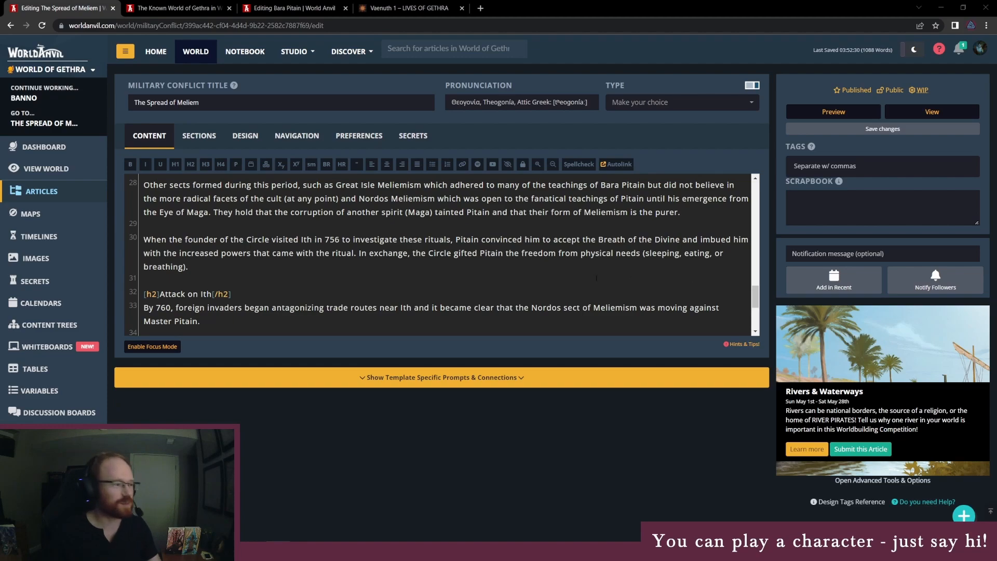
{"action": "left_click", "coordinate": [325, 322]}
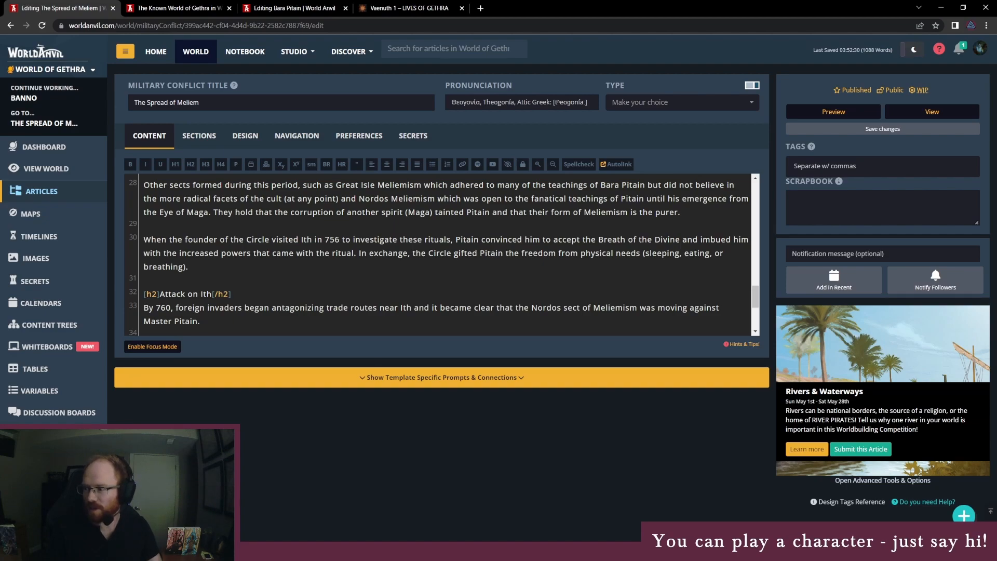
- Go back to the "Signs of Resistance" section and reread the paragraph about the spymaster of Ellakar and Saanazar
{"action": "scroll", "coordinate": [439, 255], "scroll_direction": "up", "scroll_amount": 3}
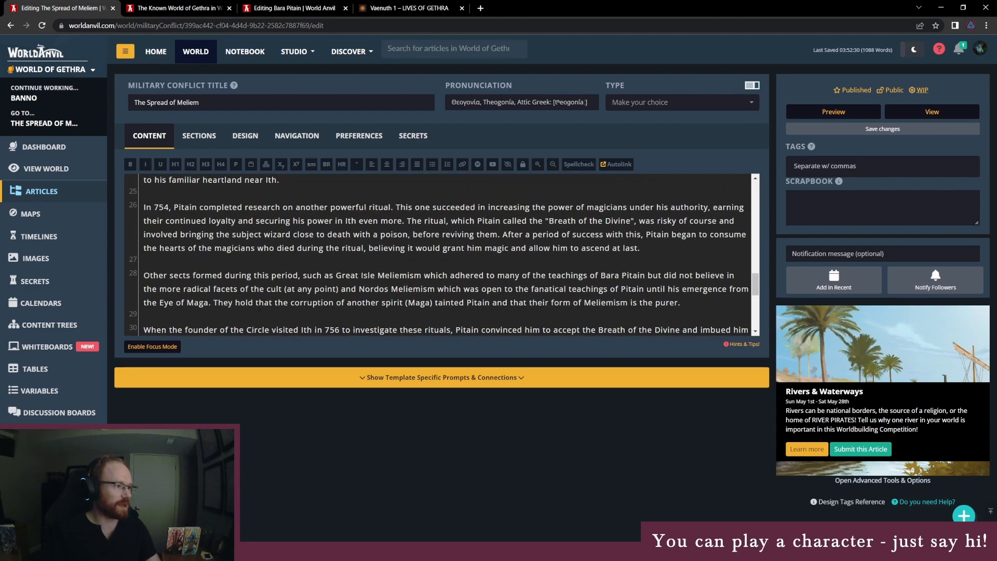
{"action": "scroll", "coordinate": [265, 311], "scroll_direction": "up", "scroll_amount": 5}
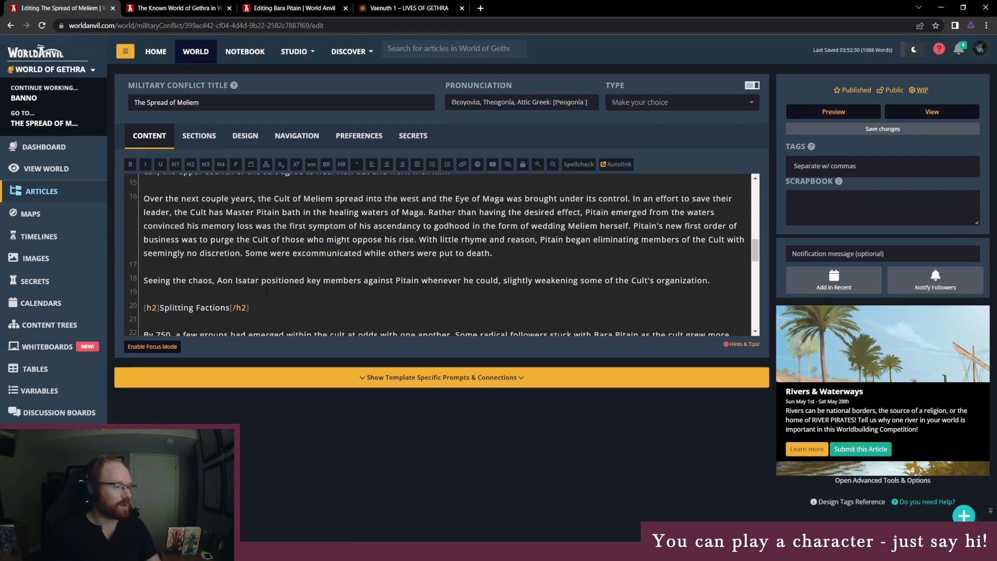
{"action": "scroll", "coordinate": [266, 295], "scroll_direction": "down", "scroll_amount": 1}
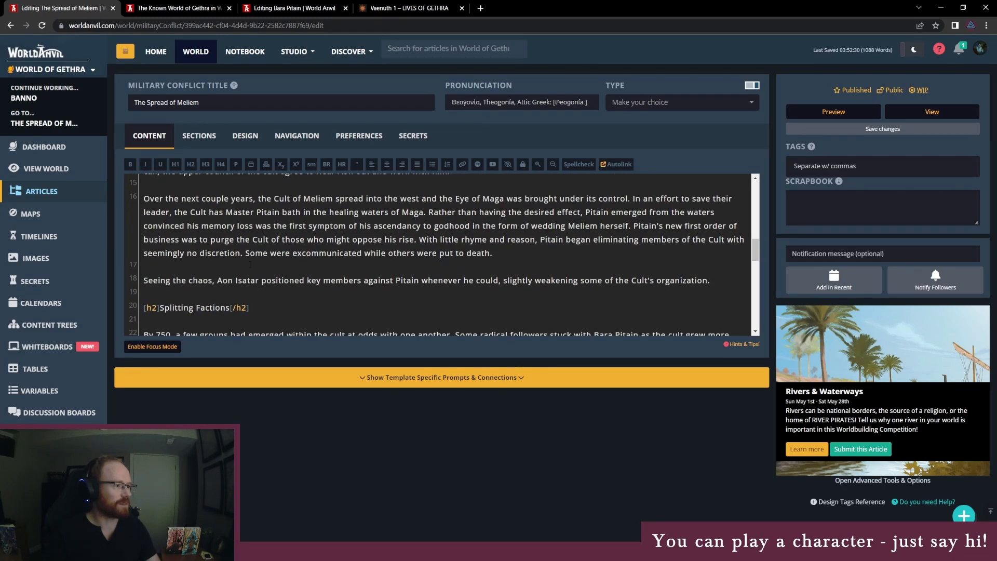
{"action": "scroll", "coordinate": [266, 295], "scroll_direction": "up", "scroll_amount": 2}
{"action": "scroll", "coordinate": [238, 230], "scroll_direction": "up", "scroll_amount": 2}
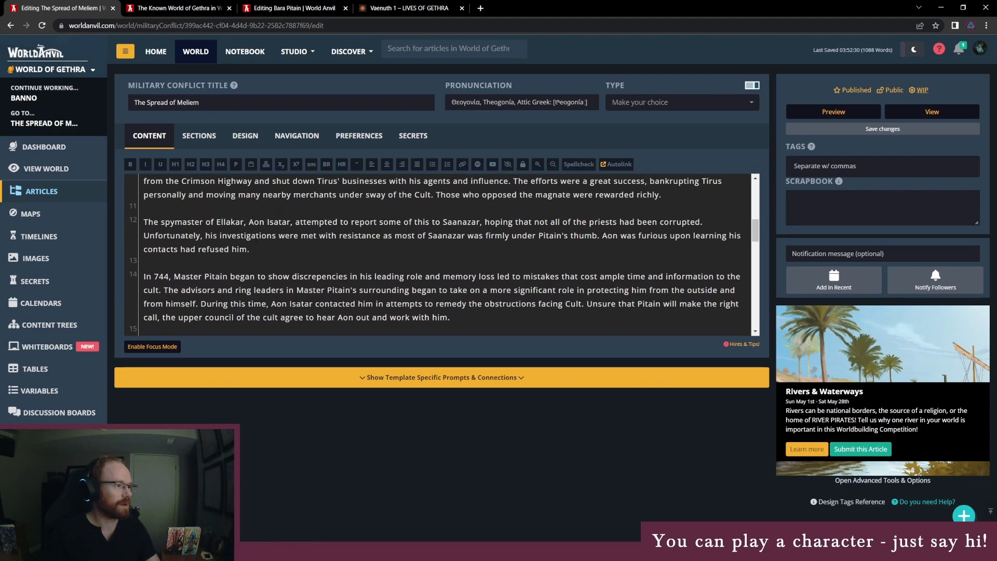
{"action": "scroll", "coordinate": [238, 230], "scroll_direction": "up", "scroll_amount": 1}
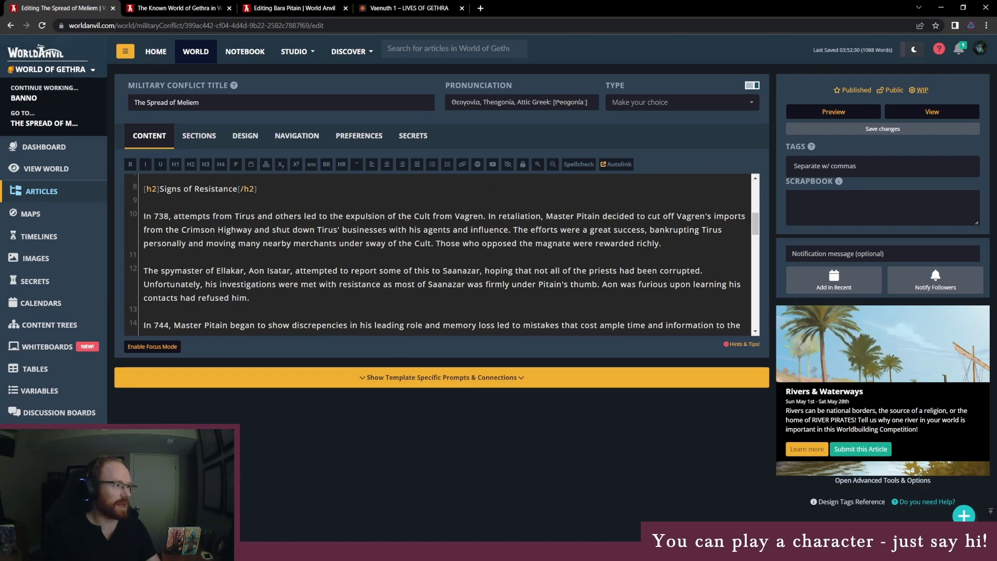
{"action": "left_click_drag", "start_coordinate": [161, 271], "coordinate": [441, 271]}
{"action": "left_click", "coordinate": [483, 271]}
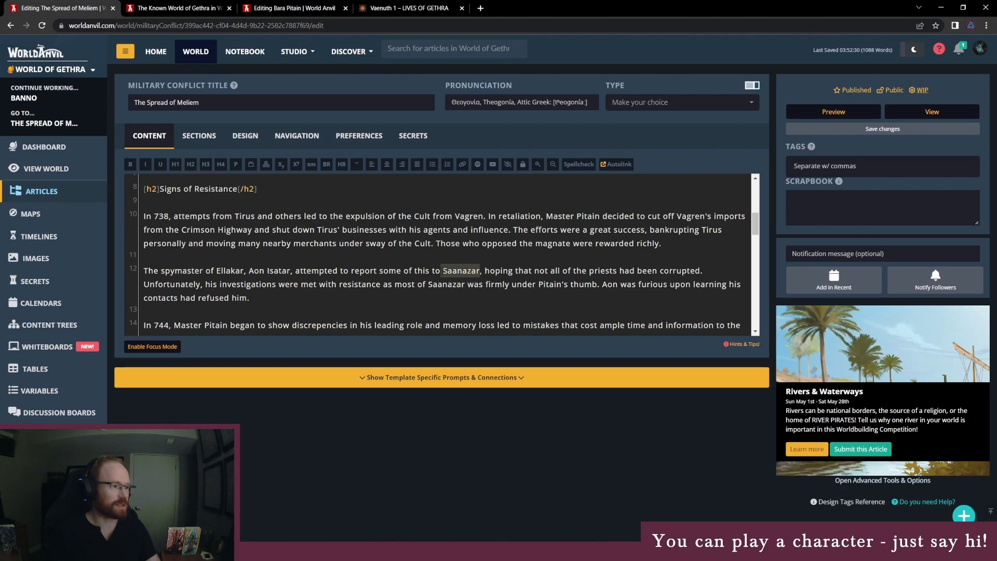
{"action": "left_click", "coordinate": [417, 284]}
{"action": "left_click_drag", "start_coordinate": [250, 297], "coordinate": [144, 275]}
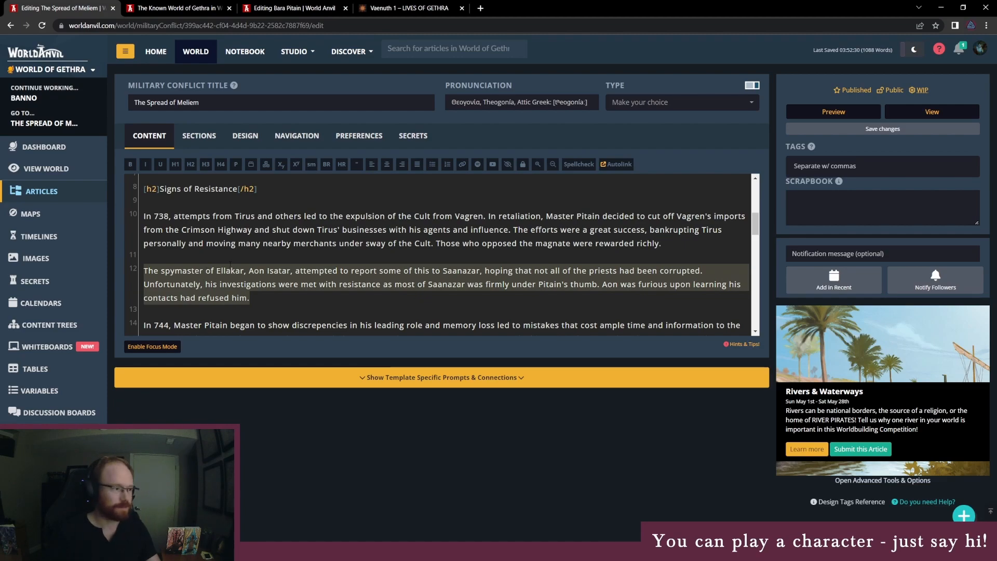
{"action": "left_click", "coordinate": [200, 284]}
- Reread the paragraphs on Pitain's bath in the waters of Maga, his purge and Aon Isatar's positioning of key members
{"action": "scroll", "coordinate": [200, 284], "scroll_direction": "down", "scroll_amount": 1}
{"action": "scroll", "coordinate": [219, 227], "scroll_direction": "down", "scroll_amount": 2}
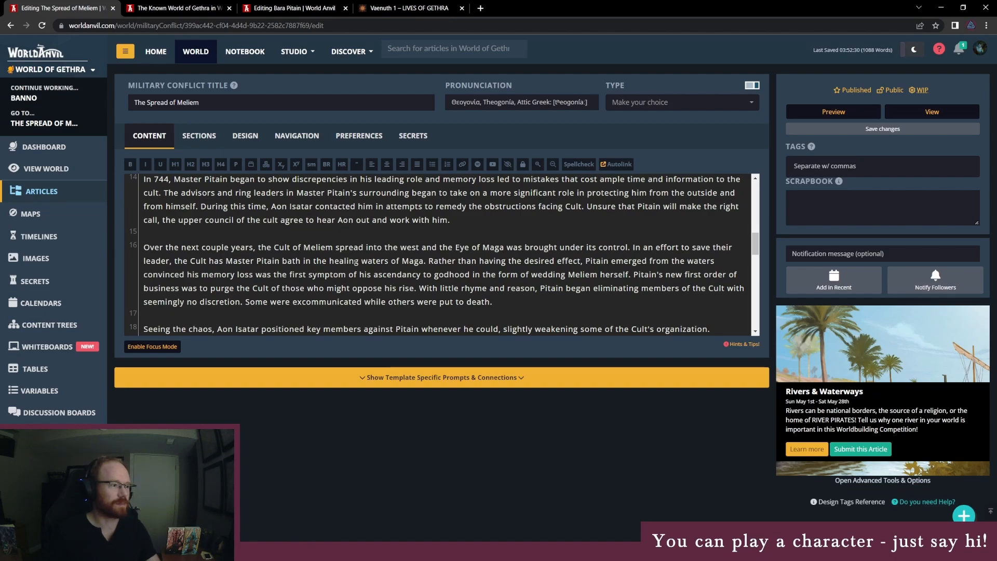
{"action": "scroll", "coordinate": [355, 262], "scroll_direction": "down", "scroll_amount": 1}
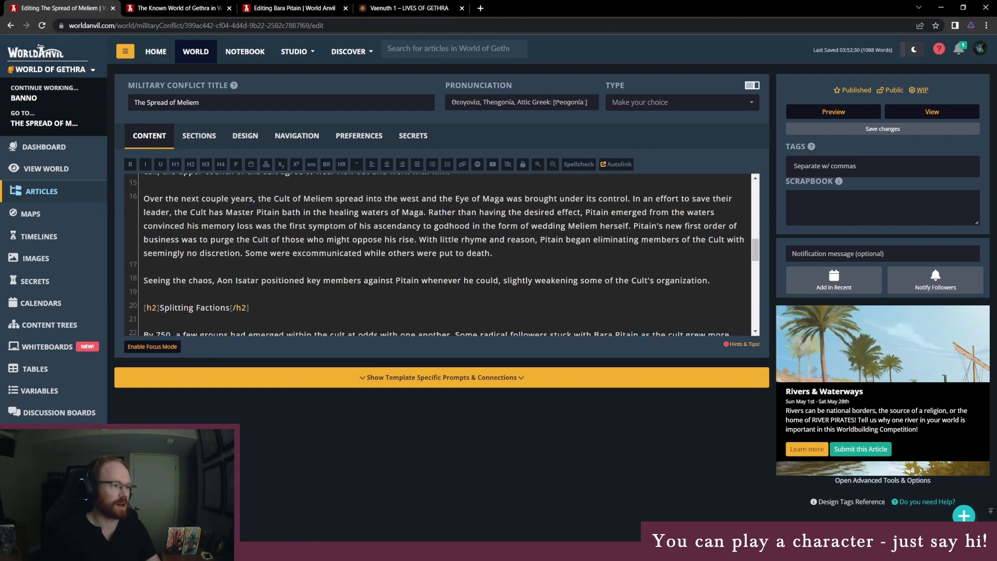
{"action": "left_click_drag", "start_coordinate": [212, 282], "coordinate": [218, 266]}
{"action": "left_click", "coordinate": [327, 227]}
{"action": "left_click_drag", "start_coordinate": [234, 212], "coordinate": [339, 253]}
{"action": "left_click", "coordinate": [343, 280]}
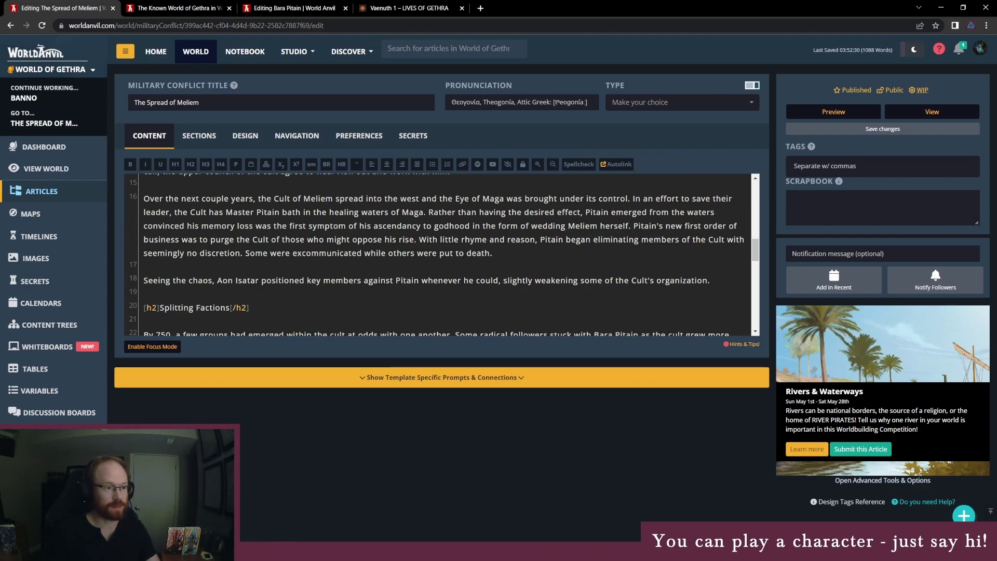
- Review the article from "Splitting Factions" through the new "Attack on Ith" paragraph and recheck the earlier paragraphs about the cult
{"action": "scroll", "coordinate": [541, 285], "scroll_direction": "down", "scroll_amount": 1}
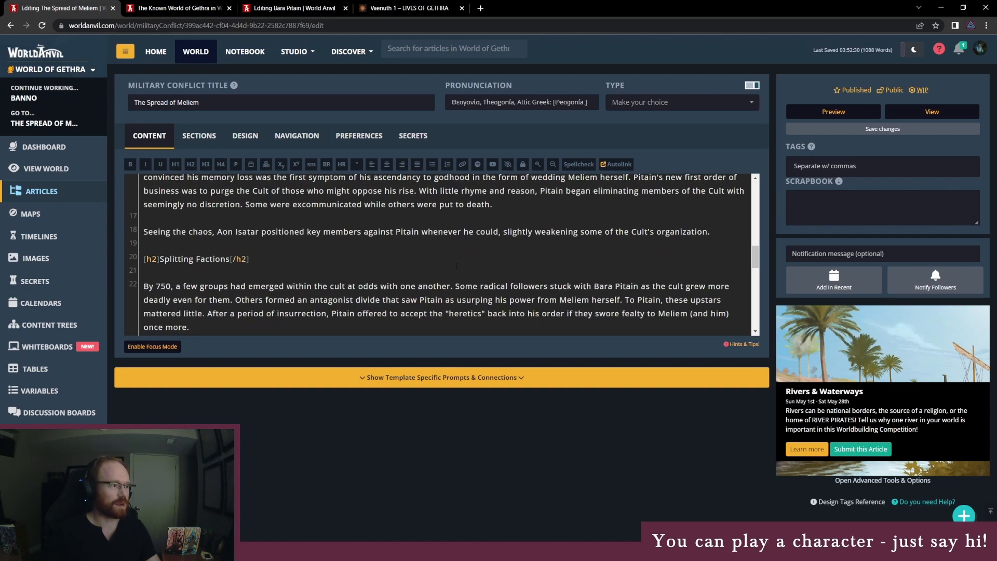
{"action": "scroll", "coordinate": [541, 284], "scroll_direction": "down", "scroll_amount": 1}
{"action": "scroll", "coordinate": [374, 270], "scroll_direction": "down", "scroll_amount": 1}
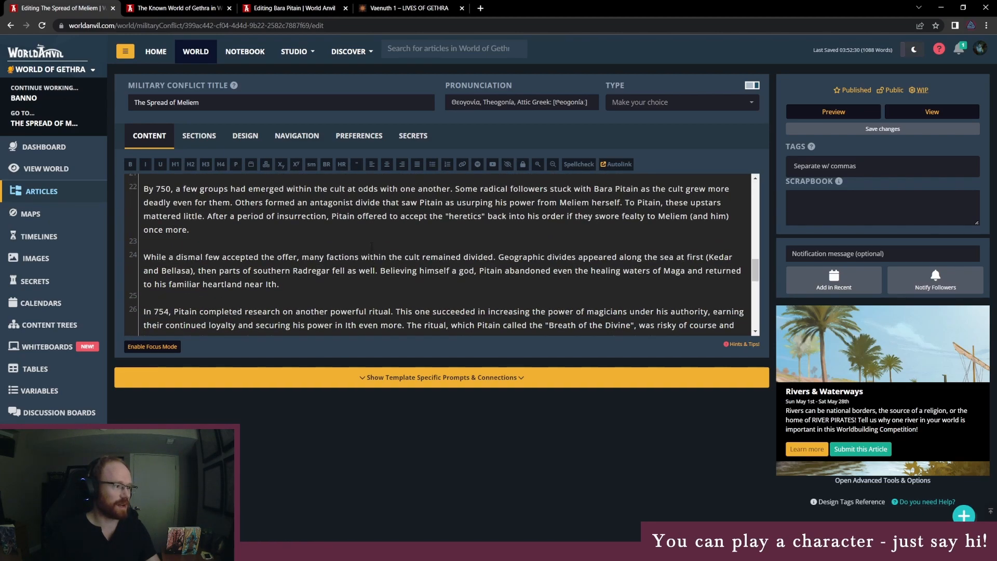
{"action": "scroll", "coordinate": [372, 246], "scroll_direction": "down", "scroll_amount": 4}
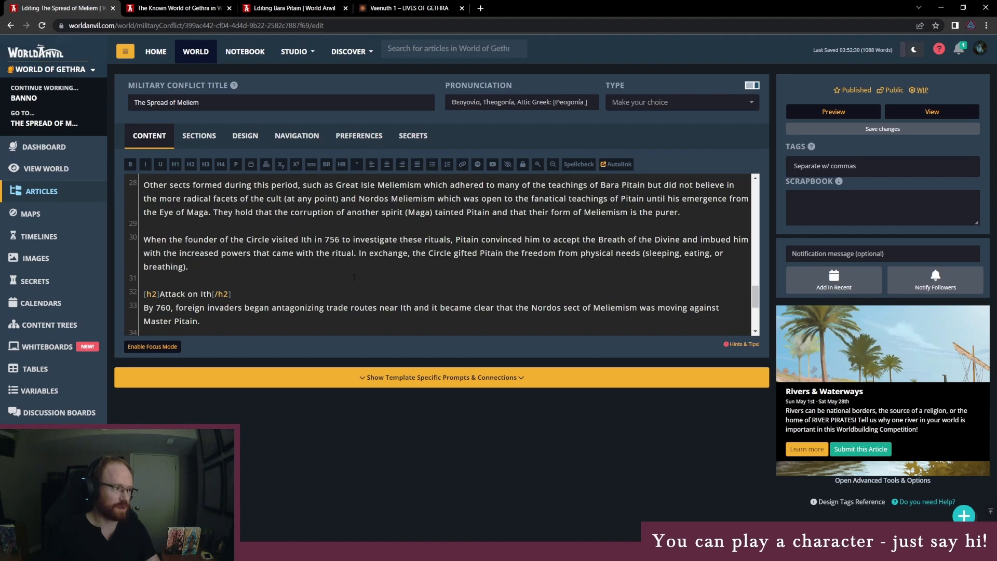
{"action": "scroll", "coordinate": [354, 277], "scroll_direction": "down", "scroll_amount": 1}
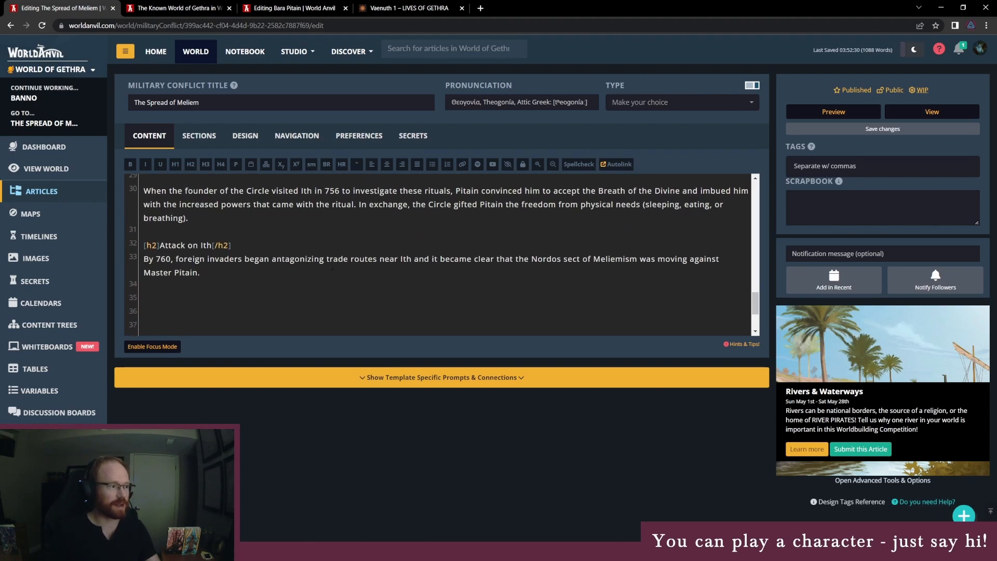
{"action": "scroll", "coordinate": [335, 270], "scroll_direction": "up", "scroll_amount": 2}
{"action": "scroll", "coordinate": [342, 281], "scroll_direction": "up", "scroll_amount": 1}
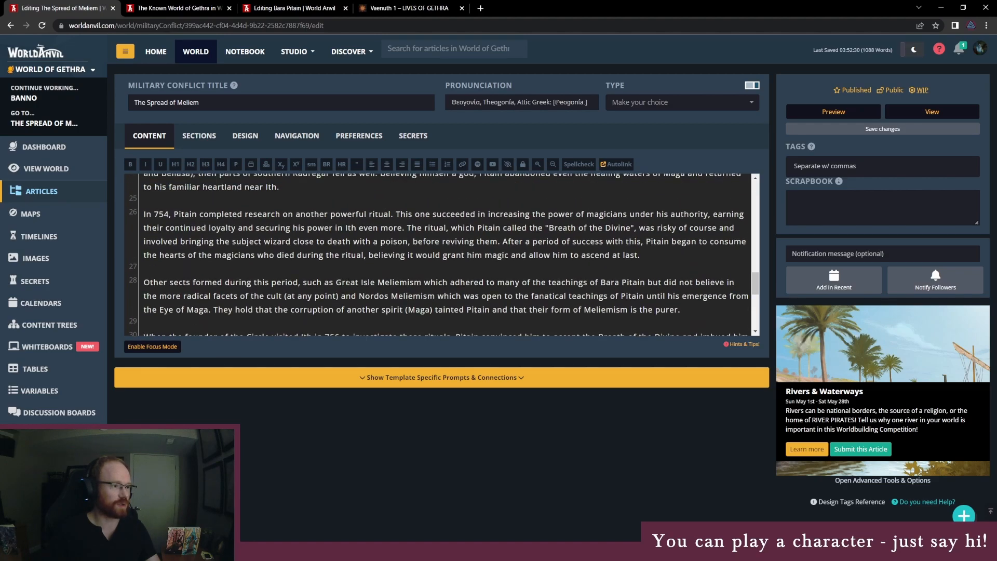
{"action": "scroll", "coordinate": [343, 281], "scroll_direction": "up", "scroll_amount": 1}
{"action": "scroll", "coordinate": [374, 285], "scroll_direction": "up", "scroll_amount": 8}
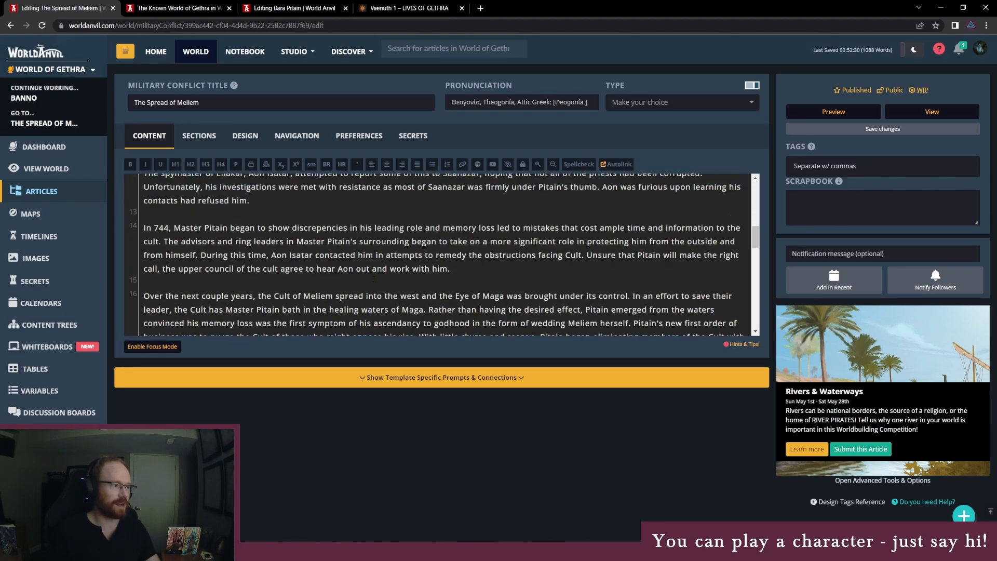
{"action": "scroll", "coordinate": [373, 283], "scroll_direction": "down", "scroll_amount": 10}
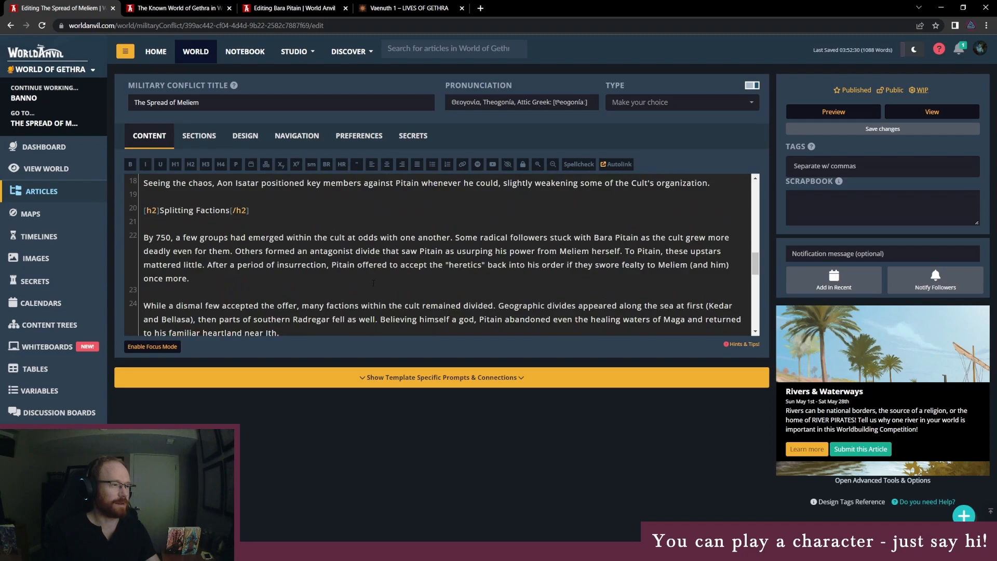
- Switch to OneNote and add a note beside "In what form?" asking "Does Aon Isatar have information that will help or hinder Pitain?"
{"action": "scroll", "coordinate": [373, 283], "scroll_direction": "down", "scroll_amount": 1}
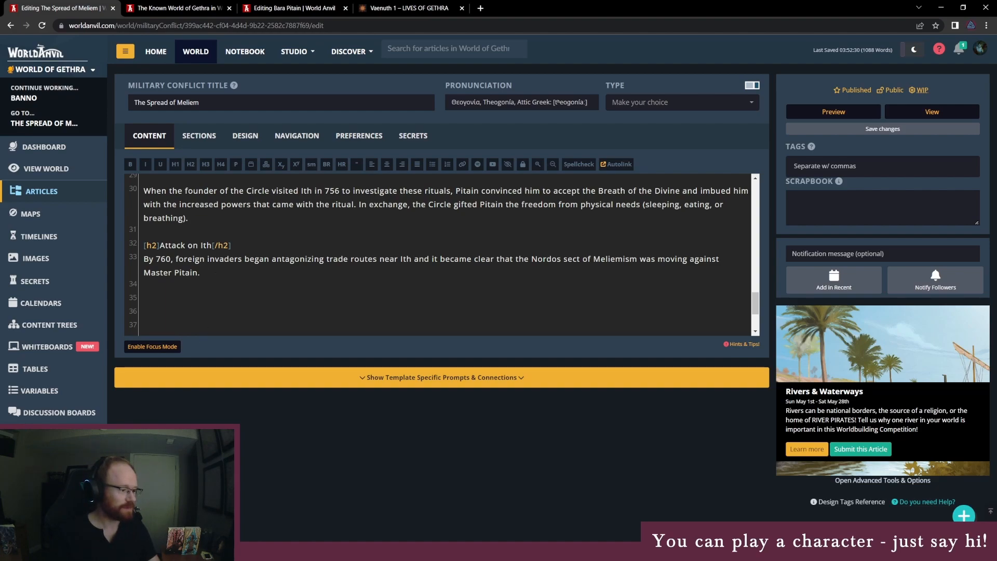
{"action": "key", "text": "alt+Tab"}
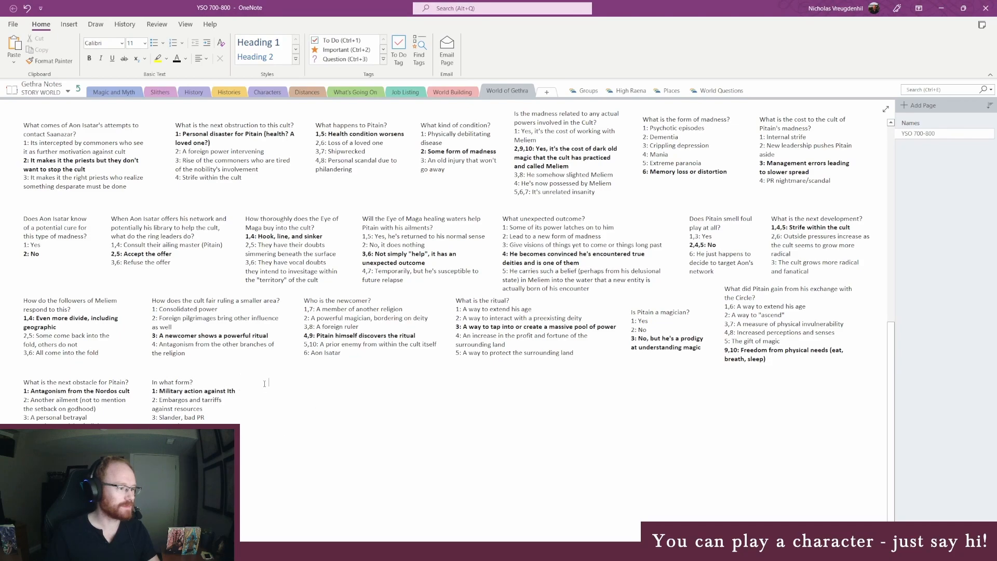
{"action": "type", "text": "What"}
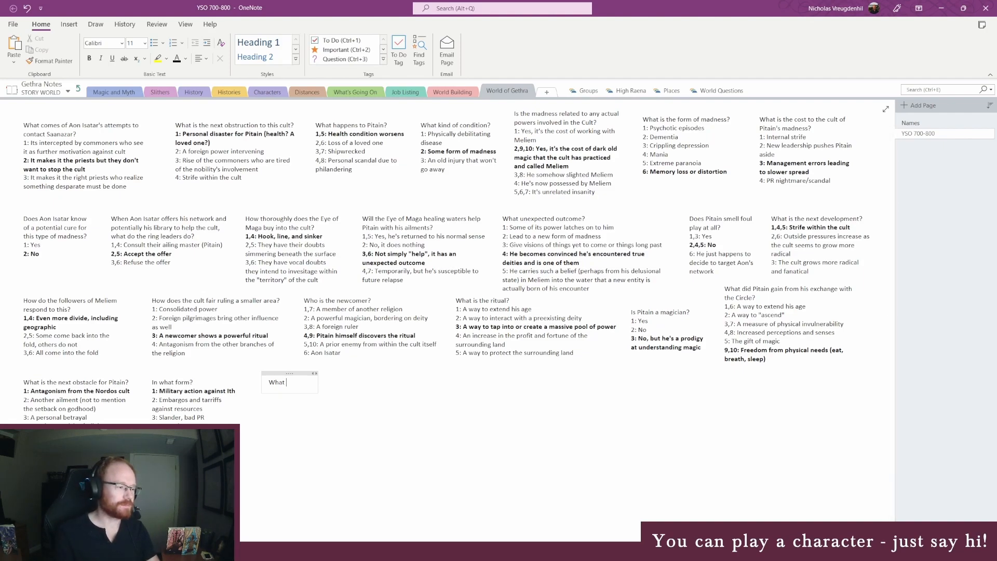
{"action": "key", "text": "BackSpace"}
{"action": "key", "text": "BackSpace"}
{"action": "key", "text": "BackSpace"}
{"action": "key", "text": "BackSpace"}
{"action": "type", "text": "Di"}
{"action": "type", "text": "oes Aon"}
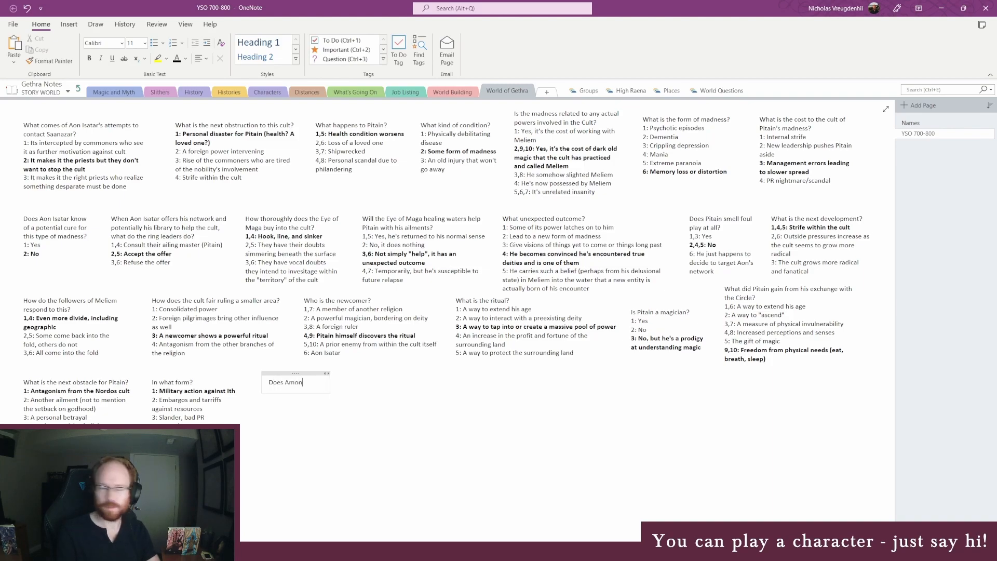
{"action": "type", "text": " Isaar"}
{"action": "key", "text": "BackSpace"}
{"action": "key", "text": "BackSpace"}
{"action": "type", "text": "tar ha"}
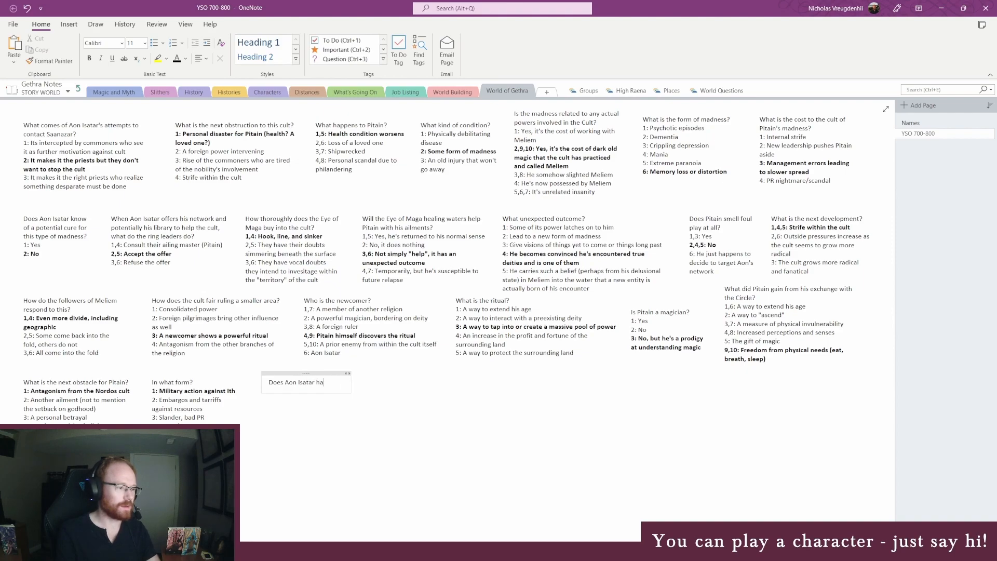
{"action": "type", "text": "ve information that will"}
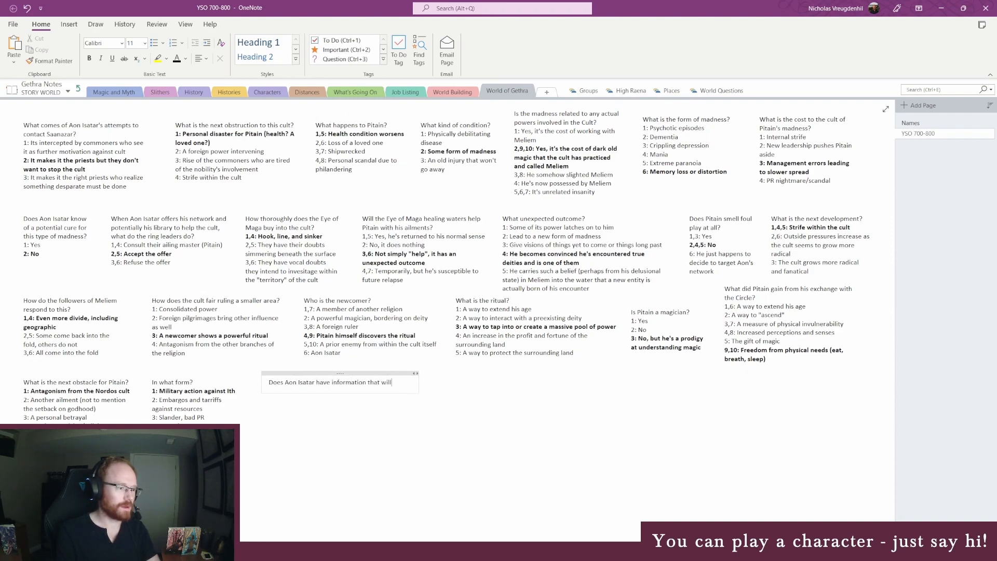
{"action": "type", "text": " help or hinder"}
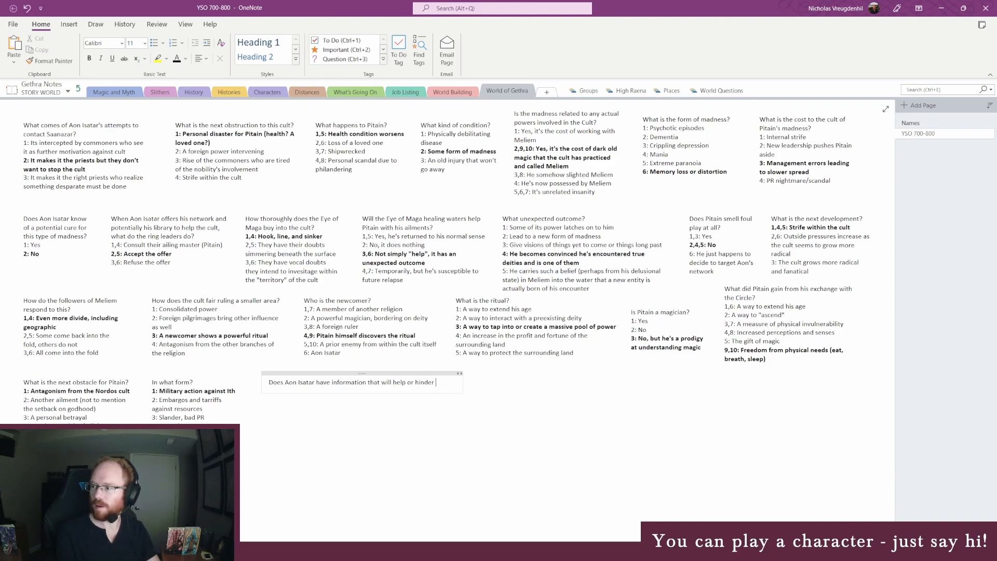
{"action": "type", "text": " Pitain?"}
{"action": "key", "text": "Return"}
- List the numbered answers "1: Hinder", "2: Help" and "3: Both" beneath the Aon Isatar question
{"action": "type", "text": "1:"}
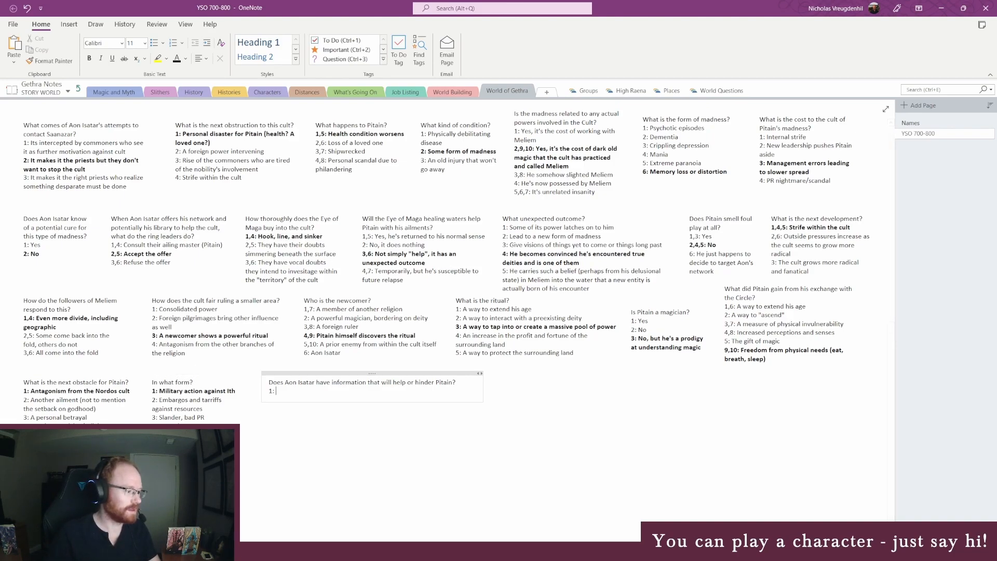
{"action": "mouse_move", "coordinate": [264, 551]}
{"action": "left_click", "coordinate": [344, 391]}
{"action": "type", "text": "Hinder 2: He"}
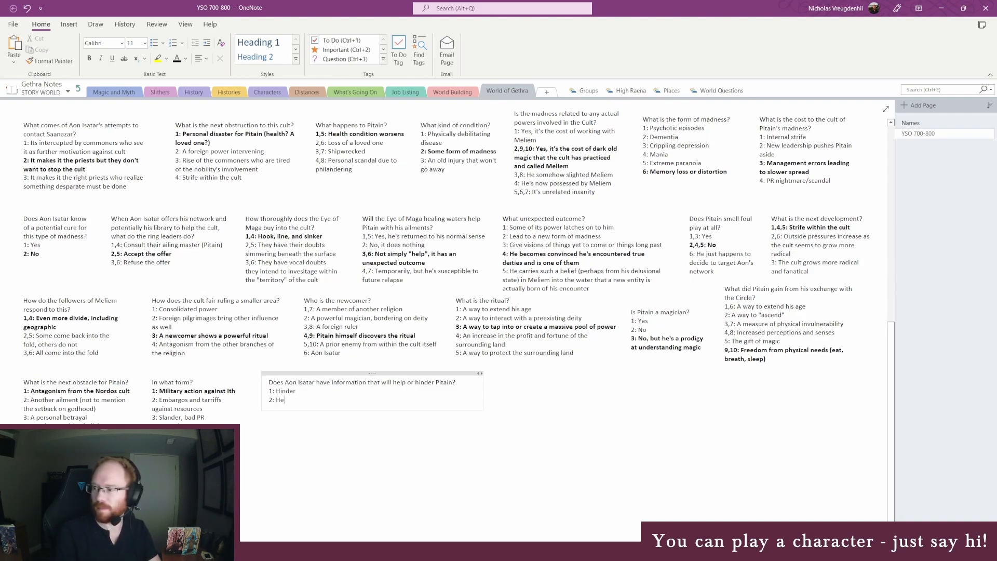
{"action": "type", "text": "lp 3:"}
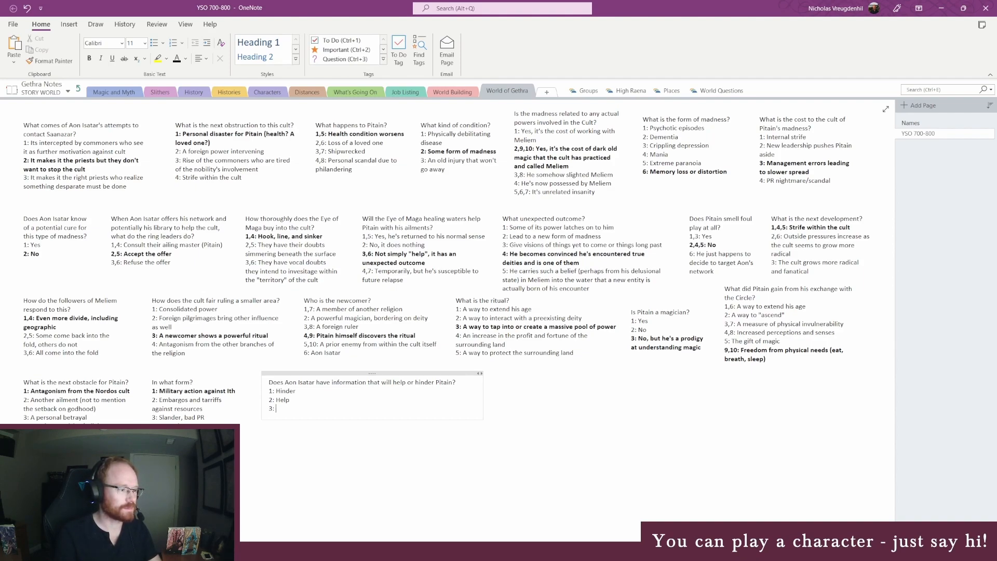
{"action": "type", "text": "Both"}
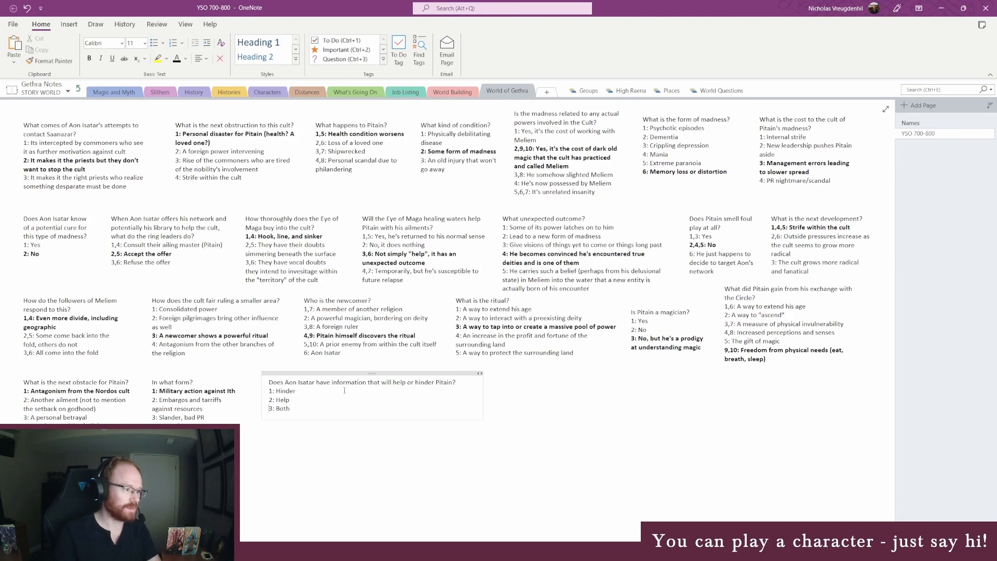
- Narrow the Aon Isatar note and extend its answer numbers to "1,4" for Hinder, "2,5" for Help and "3,6" for Both
{"action": "left_click", "coordinate": [272, 391]}
{"action": "left_click_drag", "start_coordinate": [483, 399], "coordinate": [335, 390]}
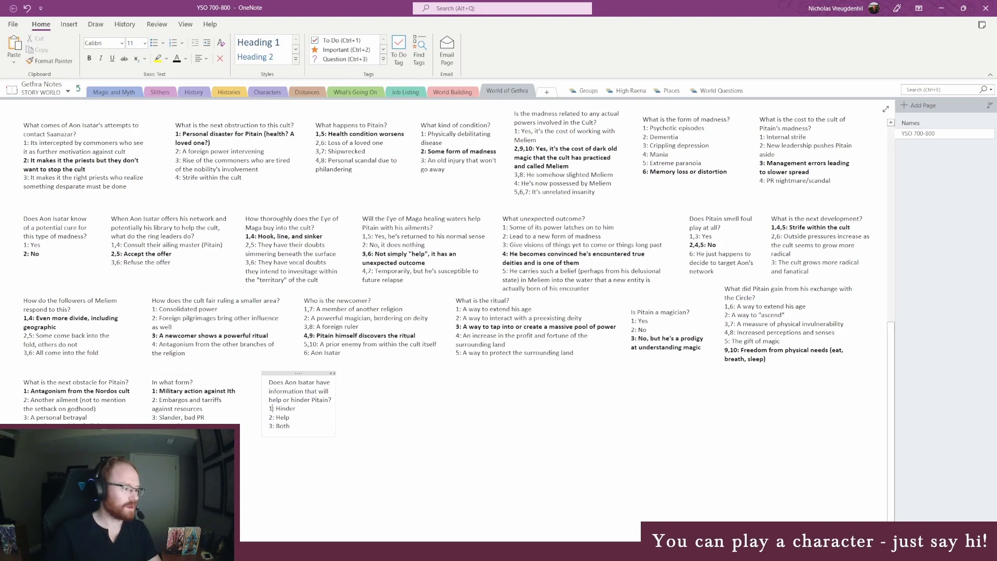
{"action": "type", "text": ",4"}
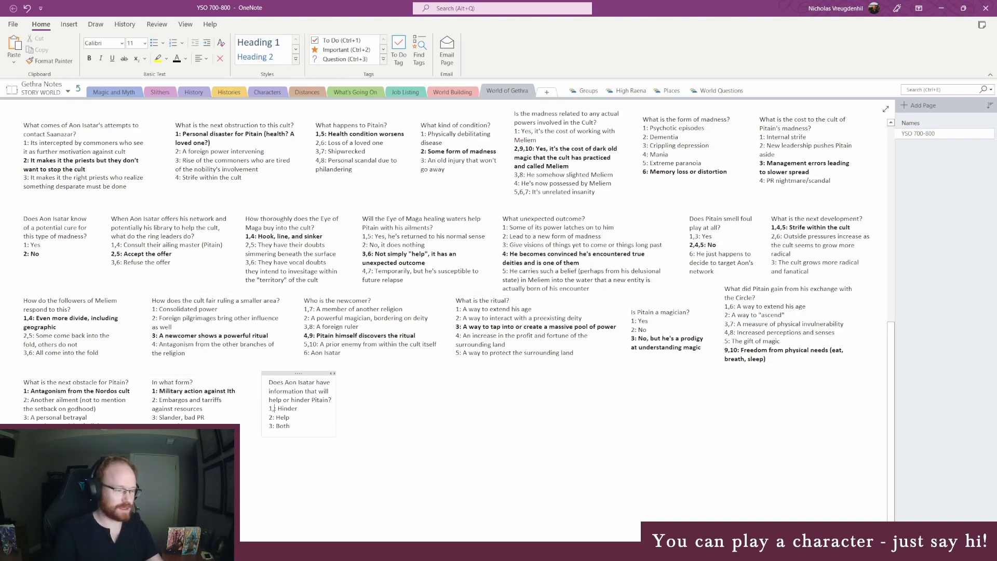
{"action": "key", "text": "Down"}
{"action": "type", "text": ",5"}
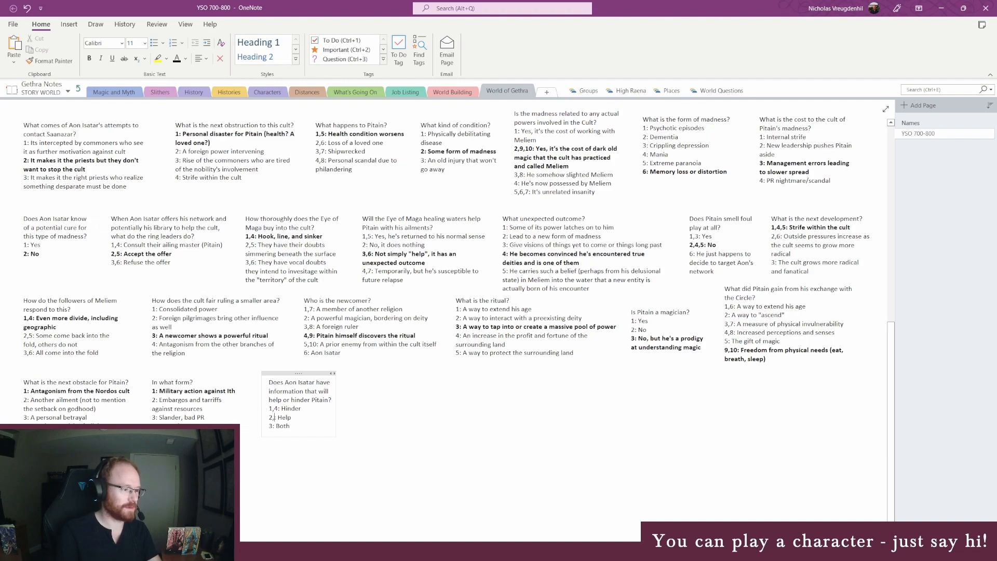
{"action": "key", "text": "Down"}
{"action": "type", "text": ",6"}
- Roll a six-sided die in Google's dice roller and bold the matching answer, "2,5: Help", in the OneNote question
{"action": "mouse_move", "coordinate": [278, 552]}
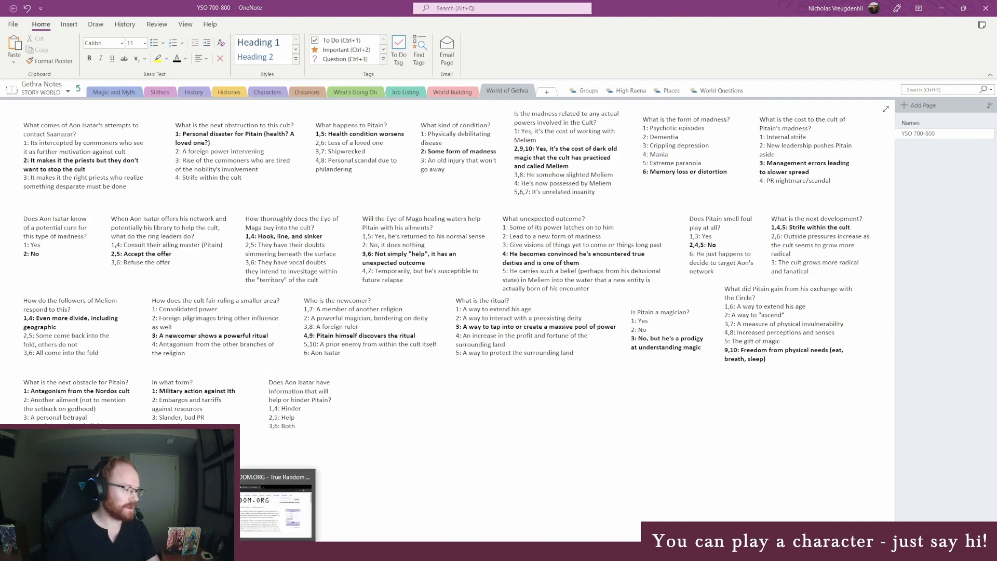
{"action": "left_click", "coordinate": [278, 506]}
{"action": "left_click", "coordinate": [540, 195]}
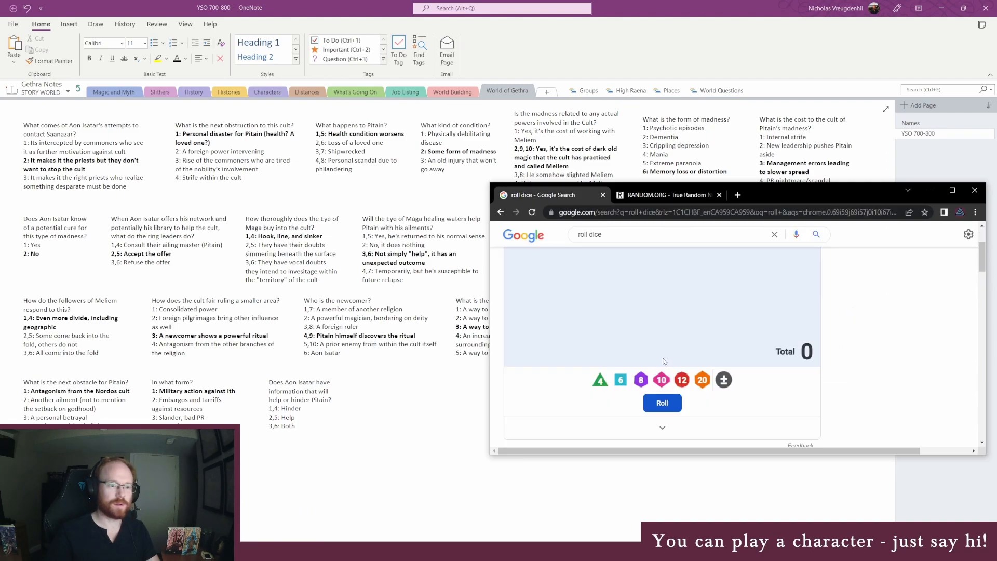
{"action": "left_click", "coordinate": [621, 380]}
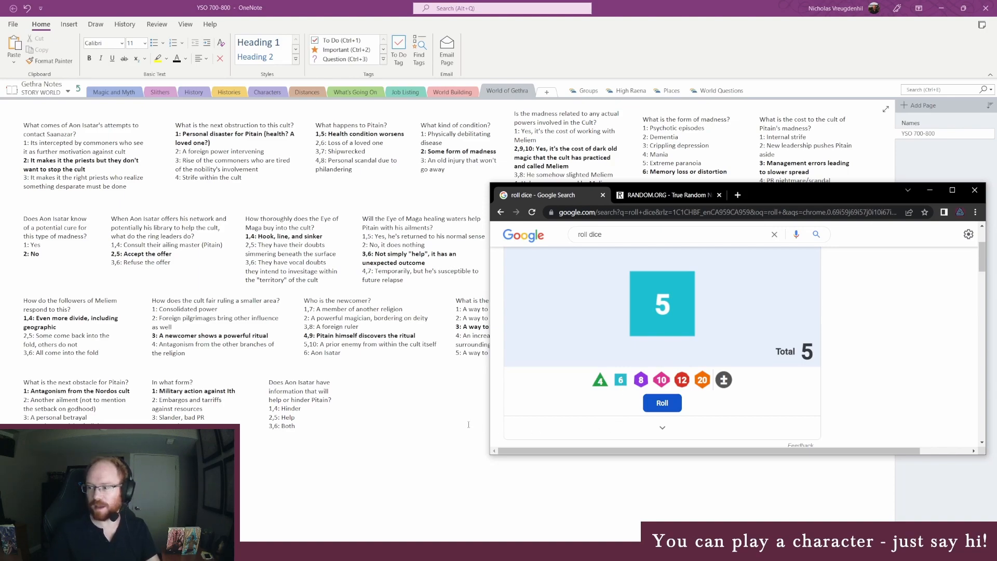
{"action": "left_click", "coordinate": [291, 417]}
{"action": "left_click", "coordinate": [258, 417]}
{"action": "key", "text": "ctrl+b"}
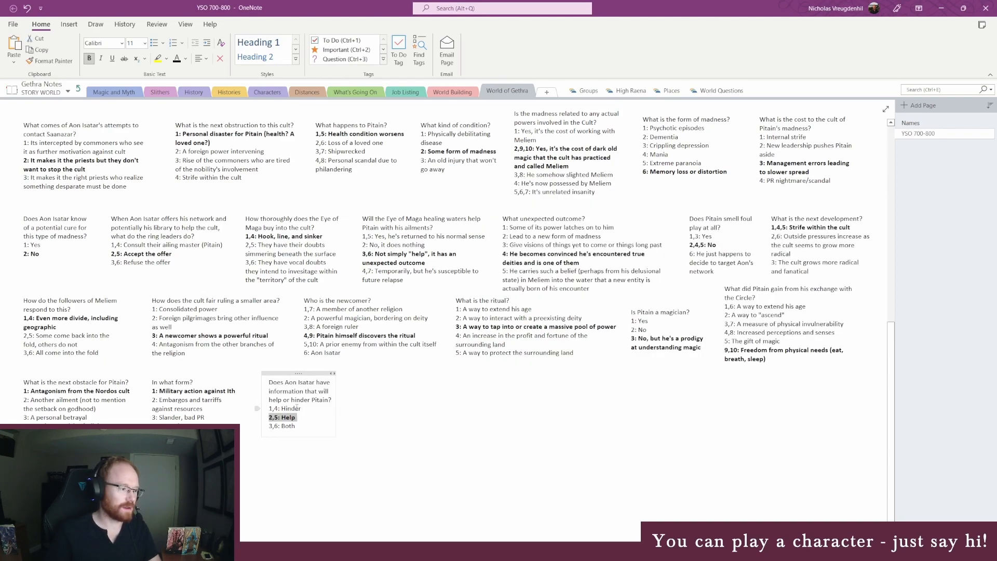
- Move the Aon Isatar note slightly closer to "In what form?" and place the insertion point in the empty space beside it
{"action": "left_click", "coordinate": [301, 377]}
{"action": "left_click_drag", "start_coordinate": [294, 373], "coordinate": [306, 375]}
{"action": "left_click", "coordinate": [339, 393]}
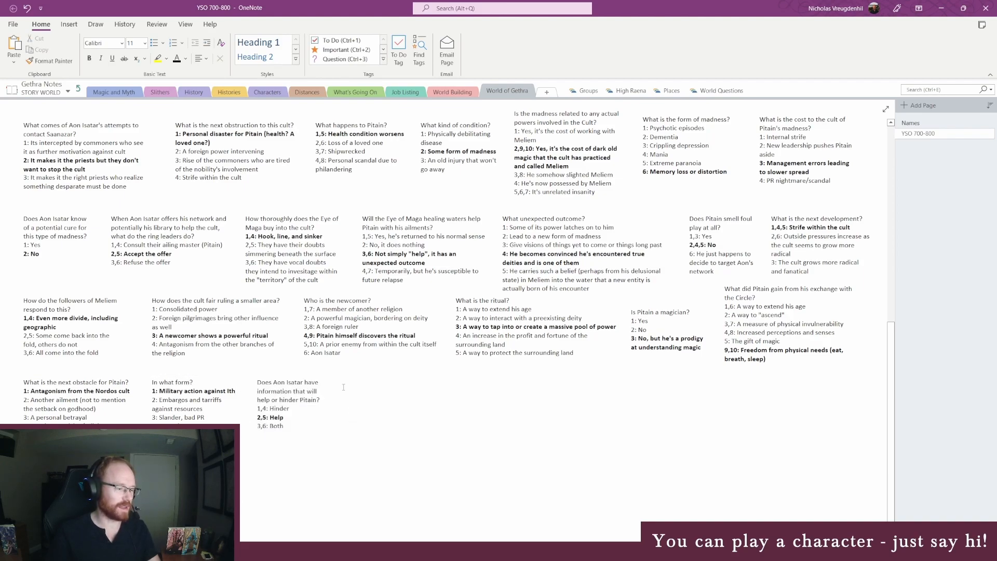
{"action": "left_click_drag", "start_coordinate": [285, 418], "coordinate": [257, 414]}
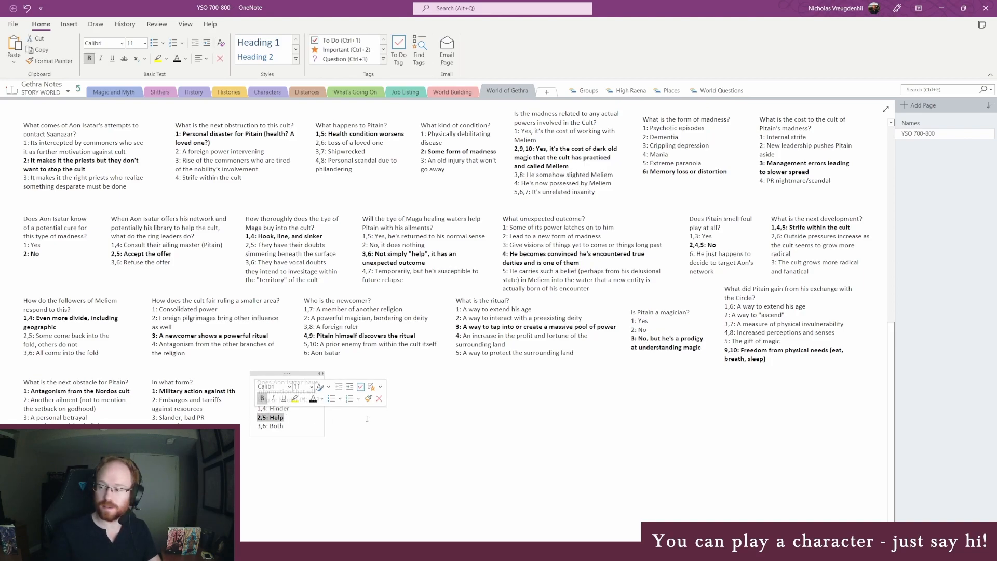
{"action": "left_click", "coordinate": [341, 416]}
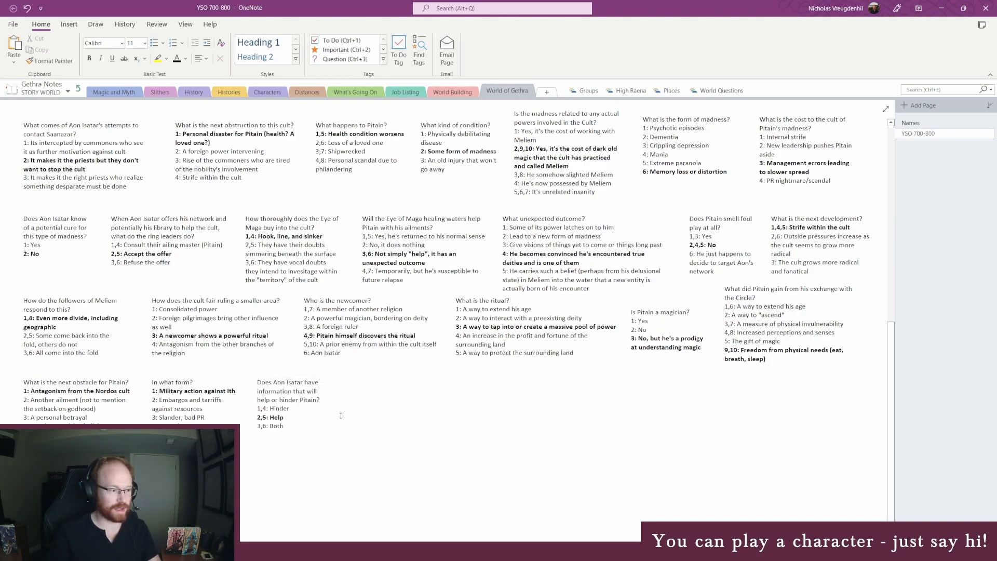
{"action": "left_click", "coordinate": [352, 383]}
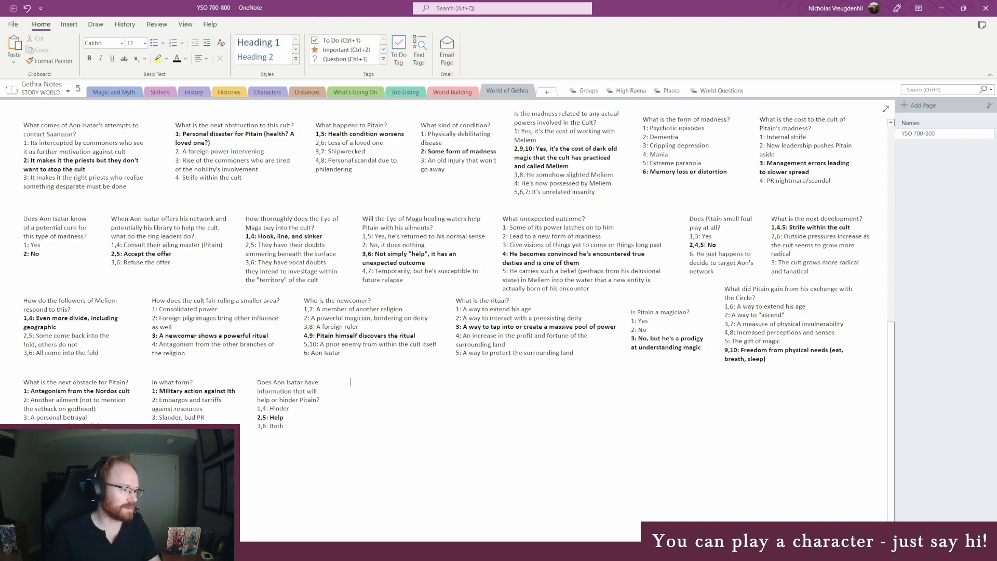
- Switch to the World Anvil article and continue "Attack on Ith" with "Pitain turned to Aon Isatar among others, for aid. He called"
{"action": "mouse_move", "coordinate": [262, 551]}
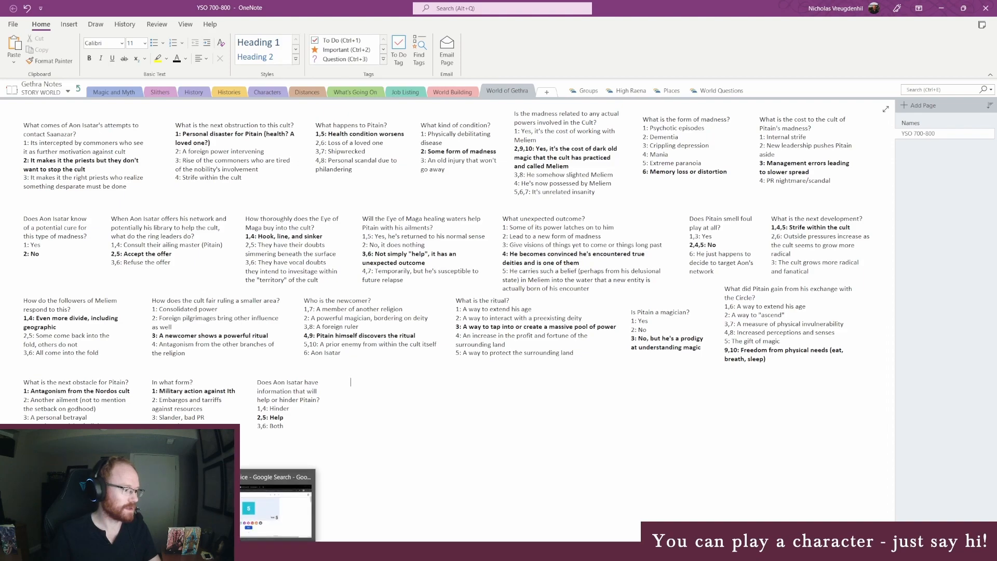
{"action": "left_click", "coordinate": [276, 506]}
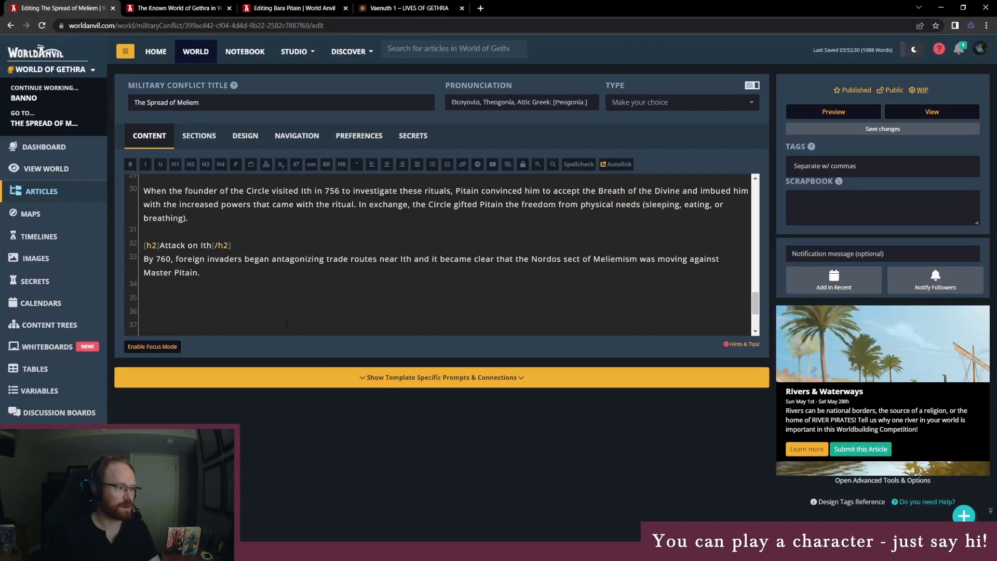
{"action": "scroll", "coordinate": [264, 309], "scroll_direction": "up", "scroll_amount": 1}
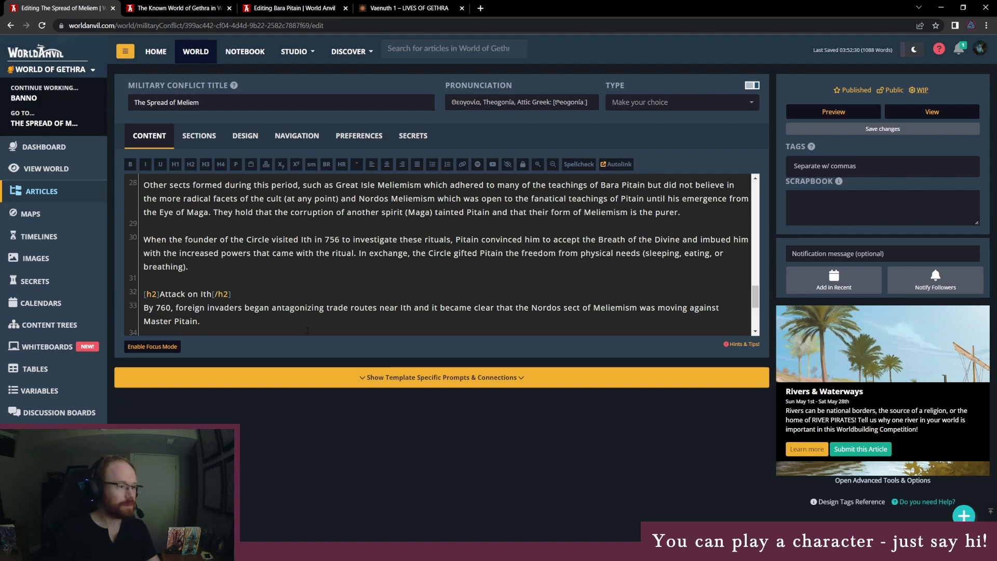
{"action": "type", "text": "P"}
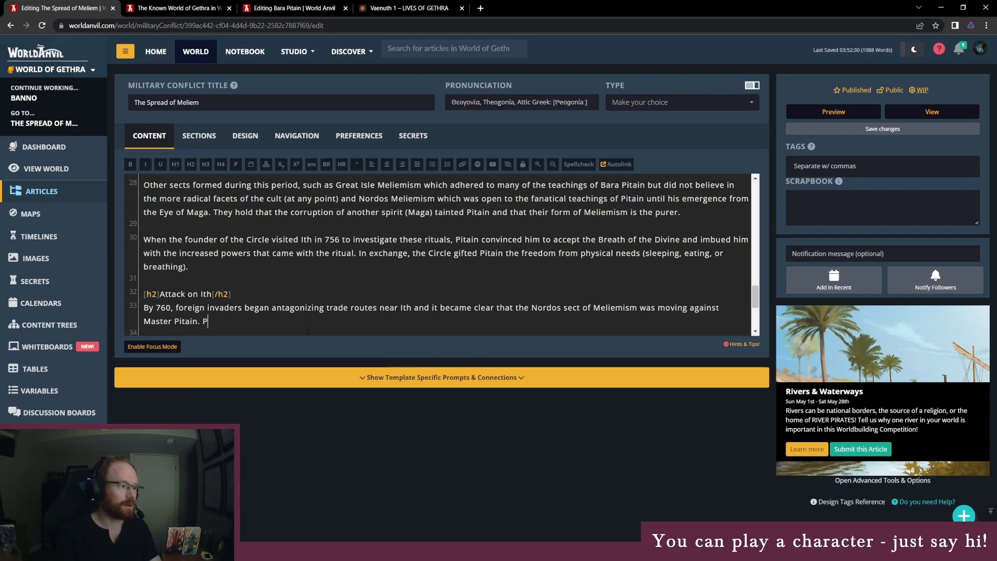
{"action": "type", "text": "itain turned to "}
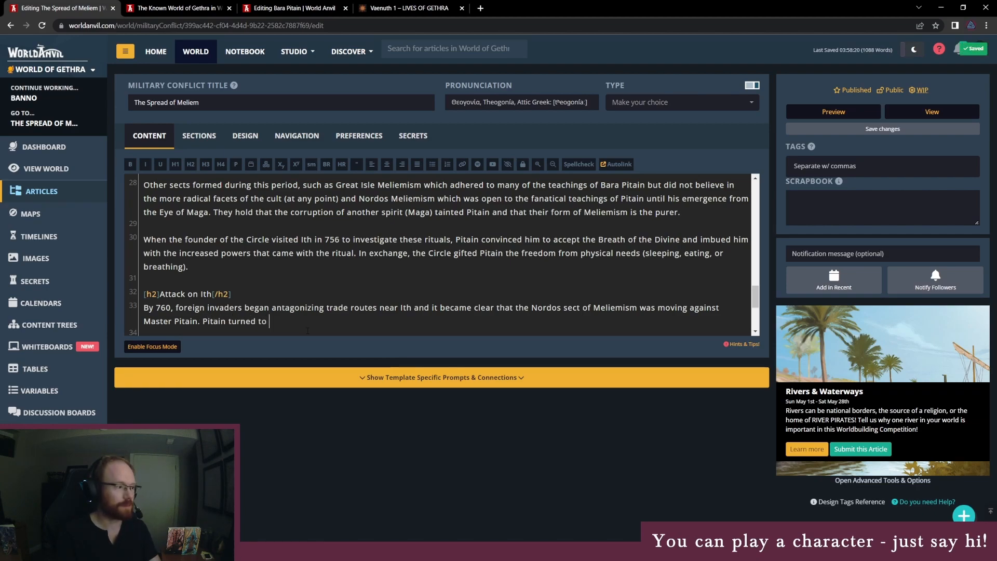
{"action": "type", "text": "Aon Isa"}
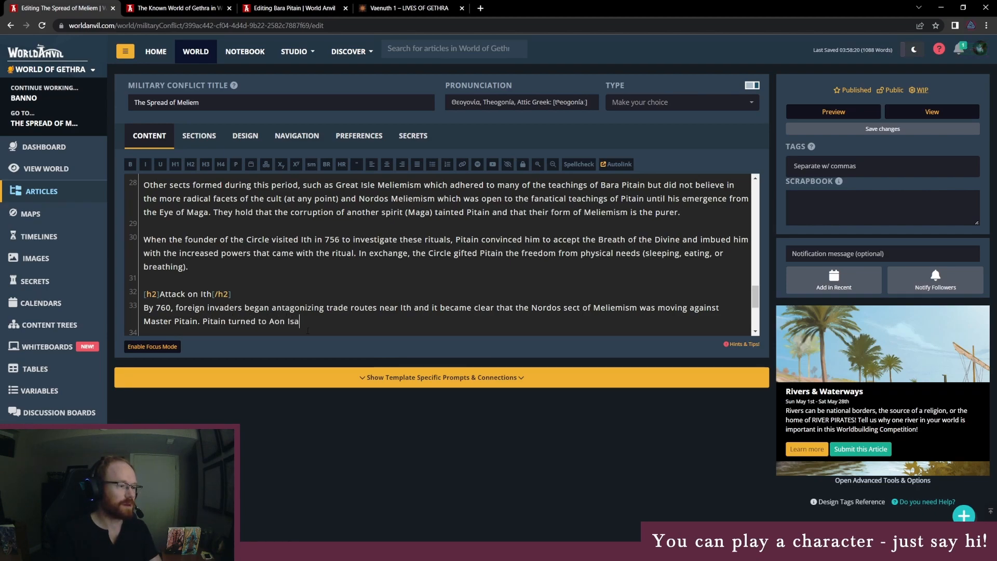
{"action": "type", "text": "tar among others, f"}
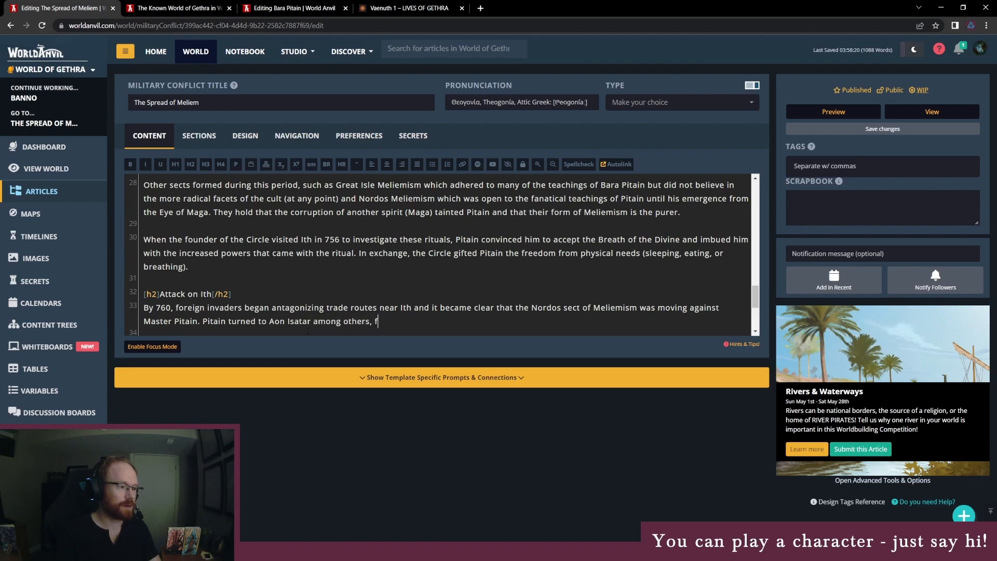
{"action": "type", "text": "or aid. He called"}
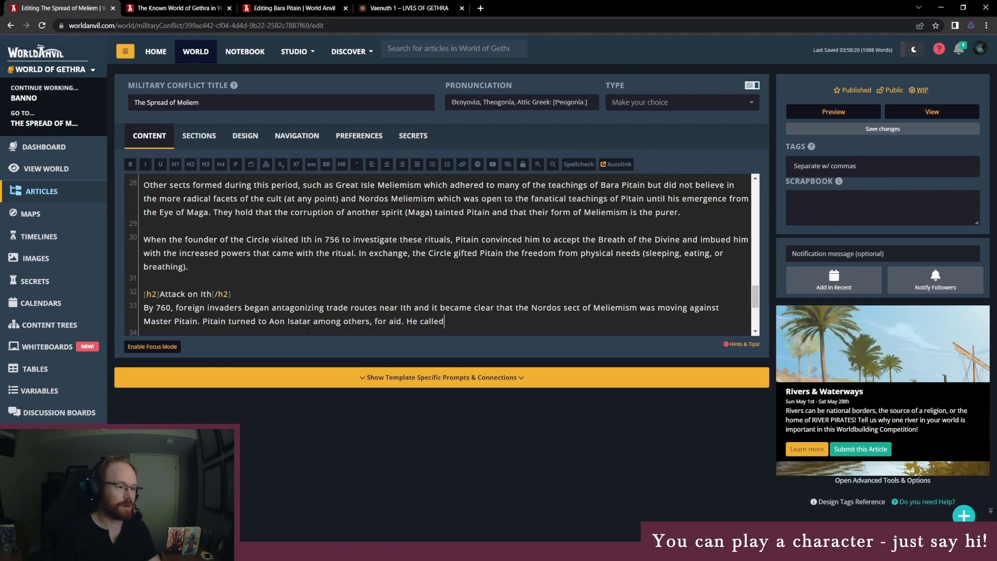
- Finish the "He called" sentence in "Attack on Ith" with "on the forces of neighbouring cities as well."
{"action": "type", "text": " on the force"}
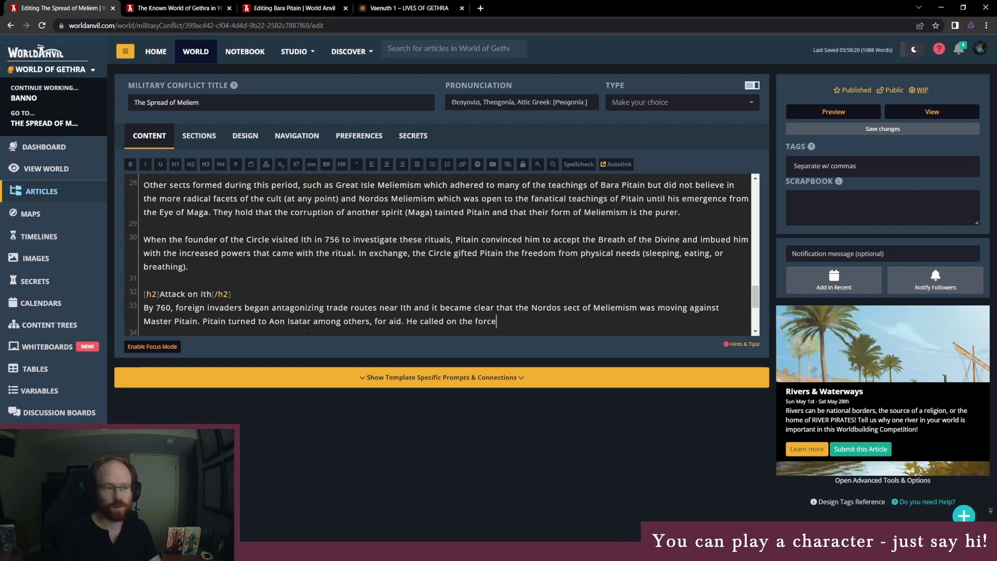
{"action": "type", "text": "s of nei"}
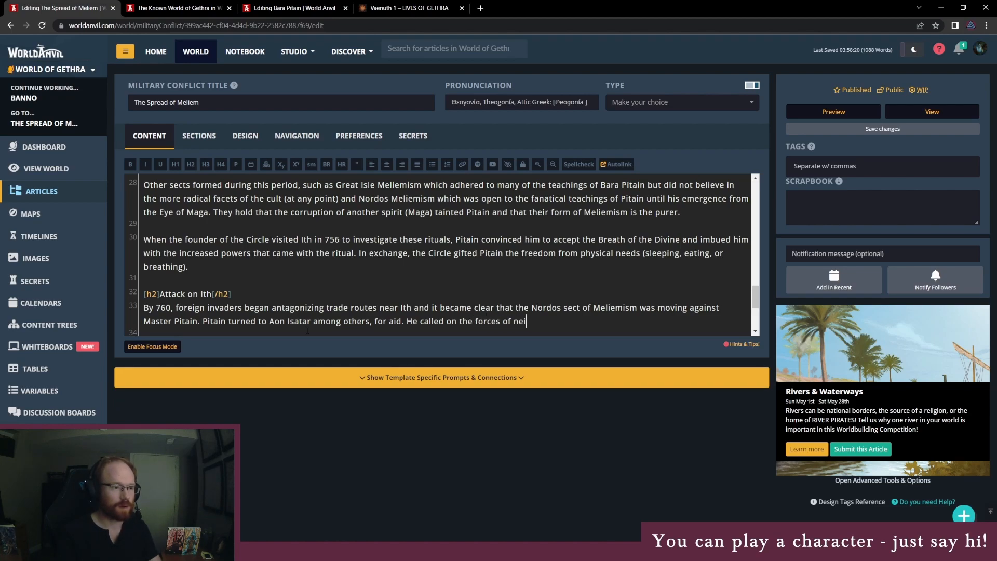
{"action": "type", "text": "ghbouring cities "}
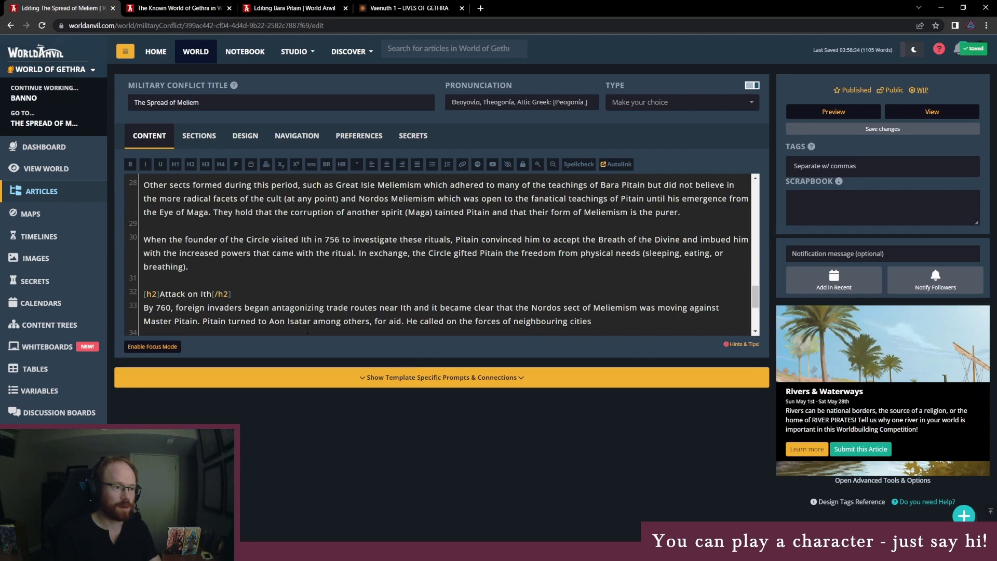
{"action": "type", "text": "as well."}
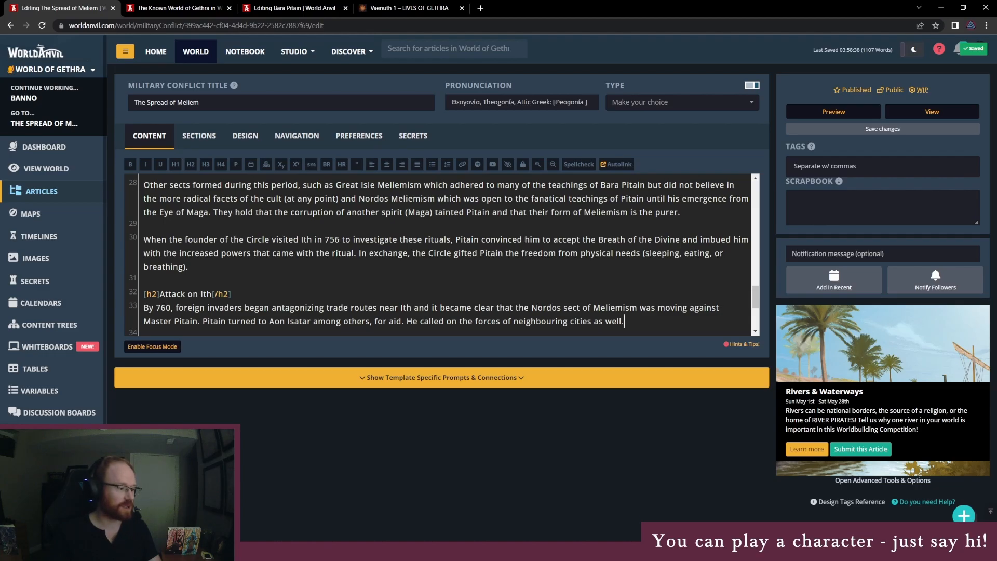
- Switch to OneNote and write the question "How much information does Aon give Pitain?" with the answer "1: Everything that would help"
{"action": "key", "text": "alt+Tab"}
{"action": "type", "text": "H"}
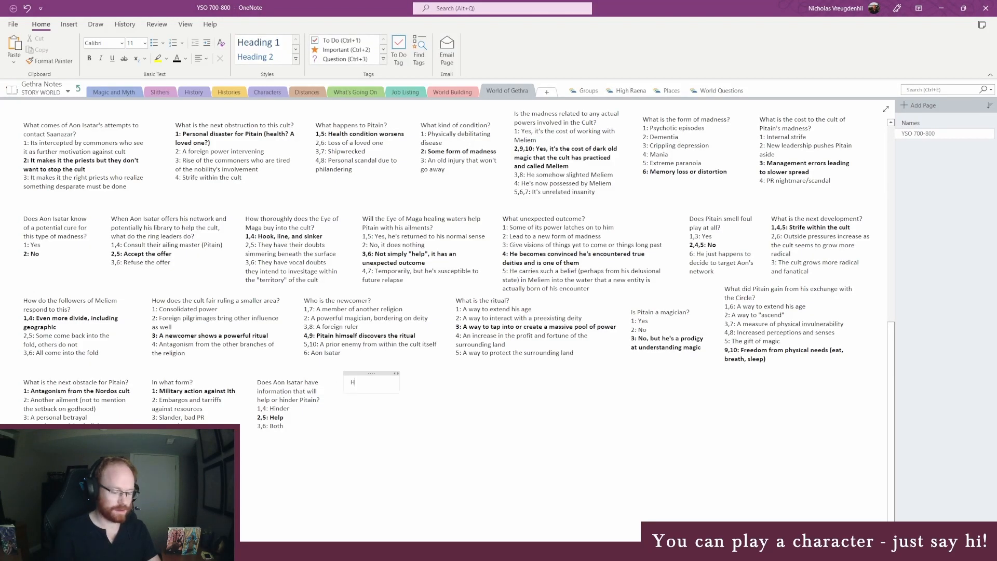
{"action": "type", "text": "ow much information does Aon give Pitain?"}
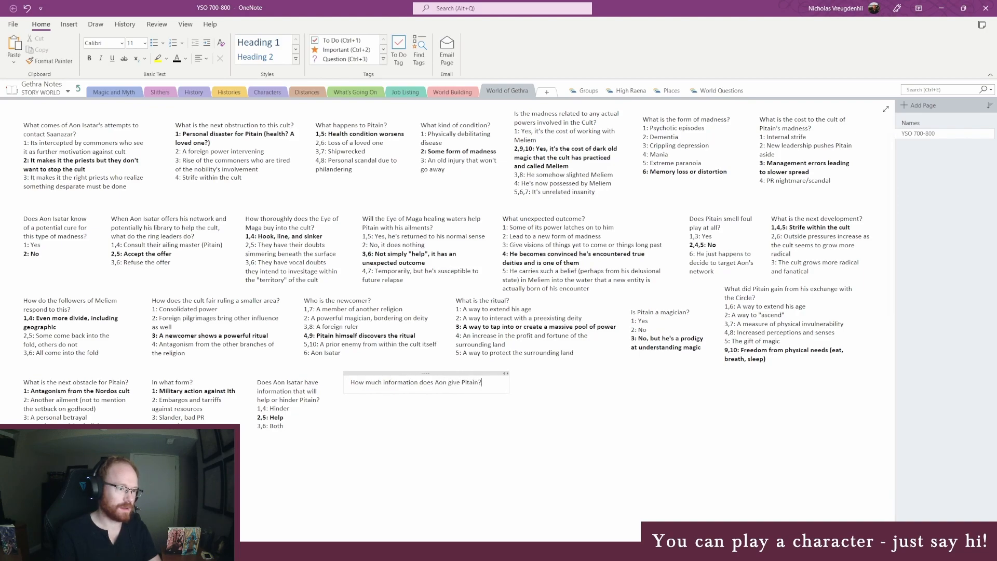
{"action": "key", "text": "Return"}
{"action": "type", "text": "1"}
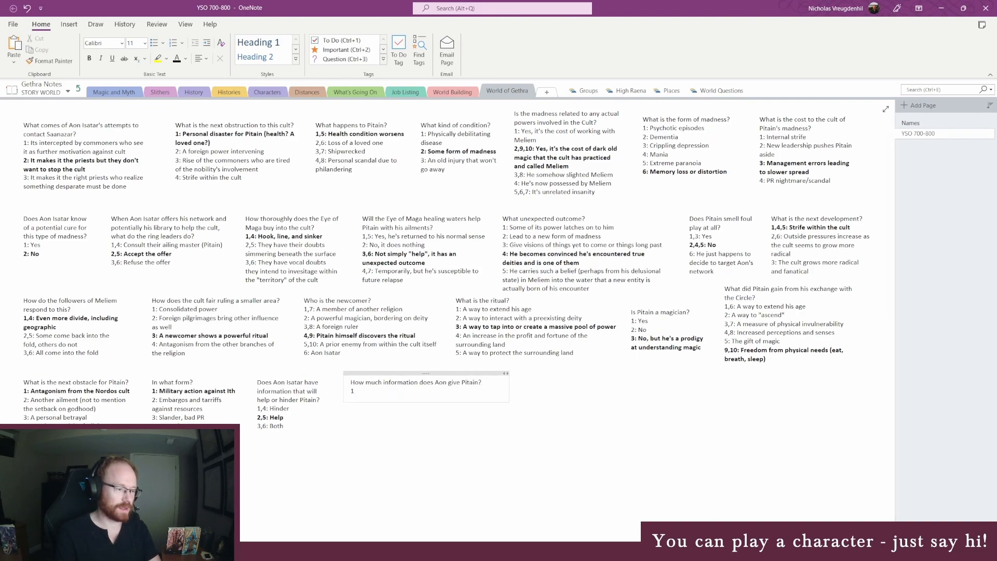
{"action": "type", "text": ": Everything that wou"}
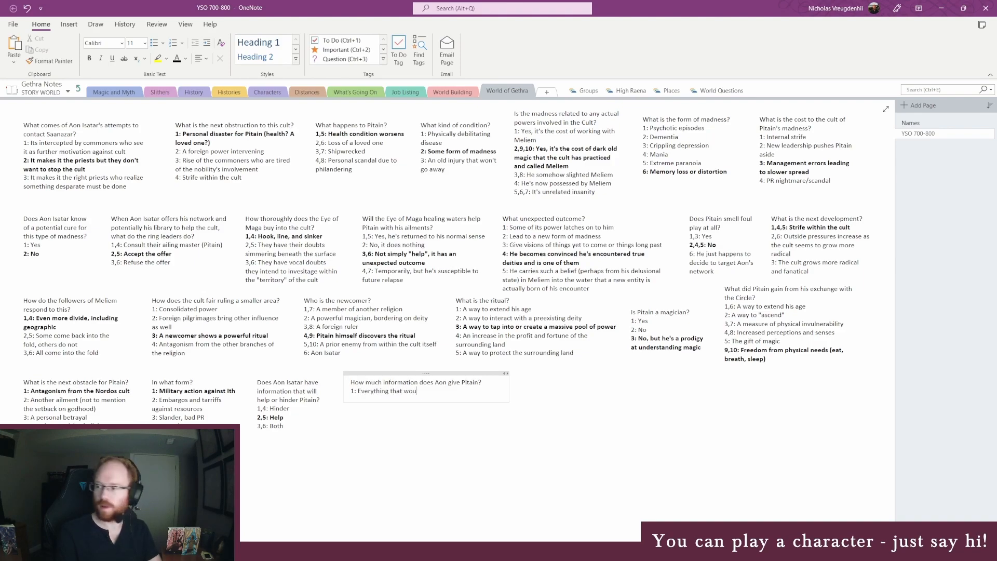
{"action": "type", "text": "ld help"}
{"action": "key", "text": "Return"}
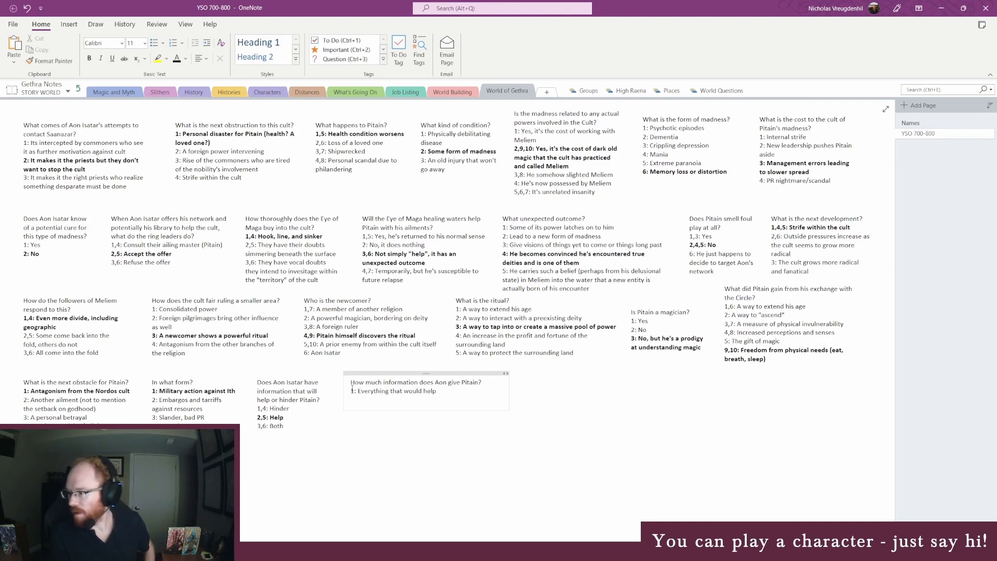
- Add the answers "2: Just enough to not seem suspicious" and "3: No information, claims he has none" to the question
{"action": "type", "text": "2:"}
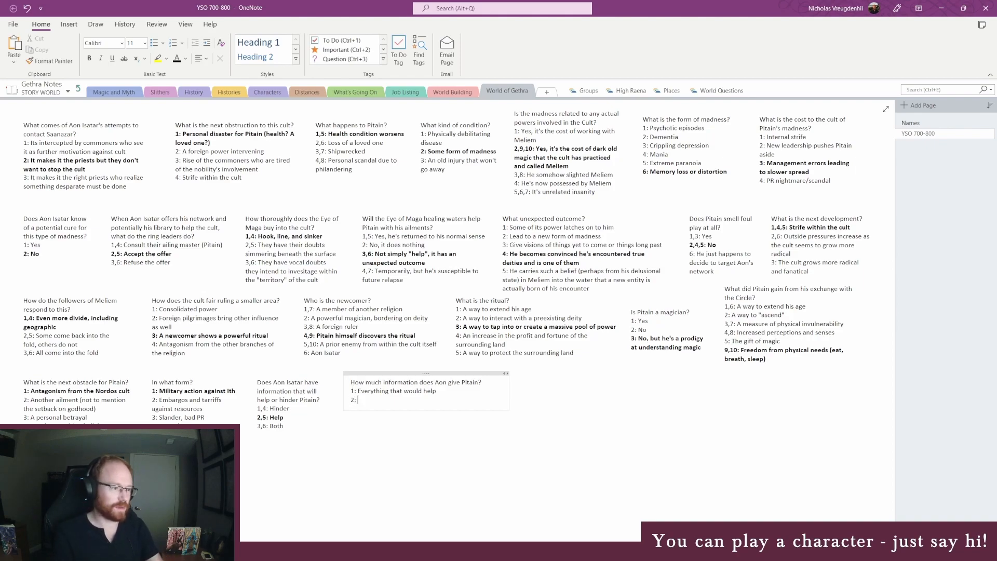
{"action": "type", "text": " Just enough to no"}
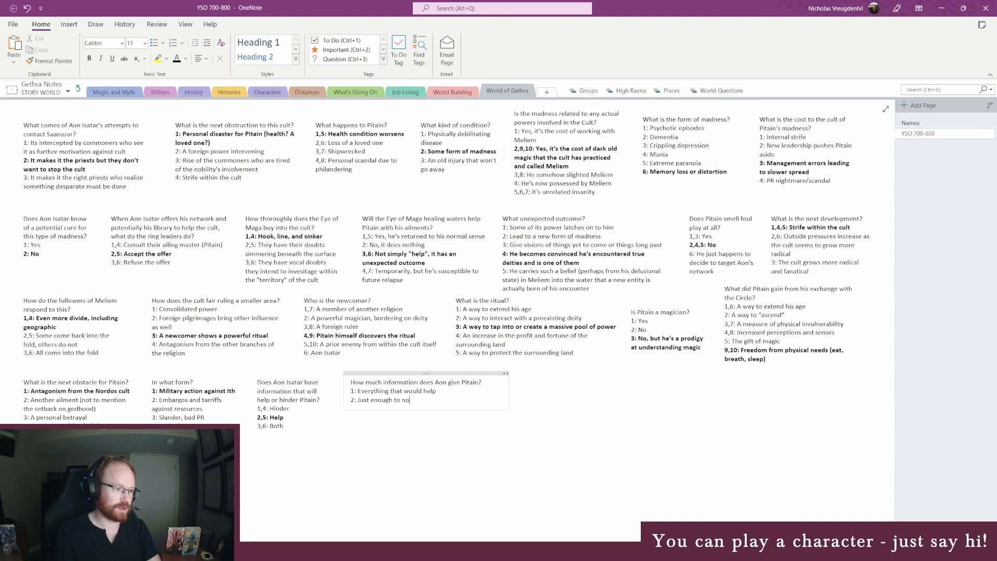
{"action": "type", "text": "t seem suspicious "}
{"action": "type", "text": "3: No information"}
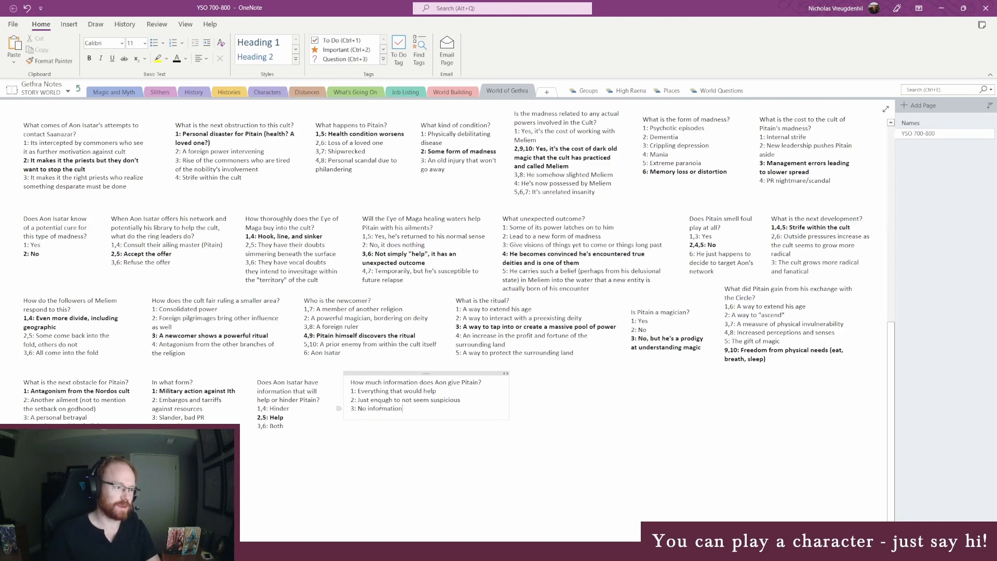
{"action": "type", "text": ", claims he has notn"}
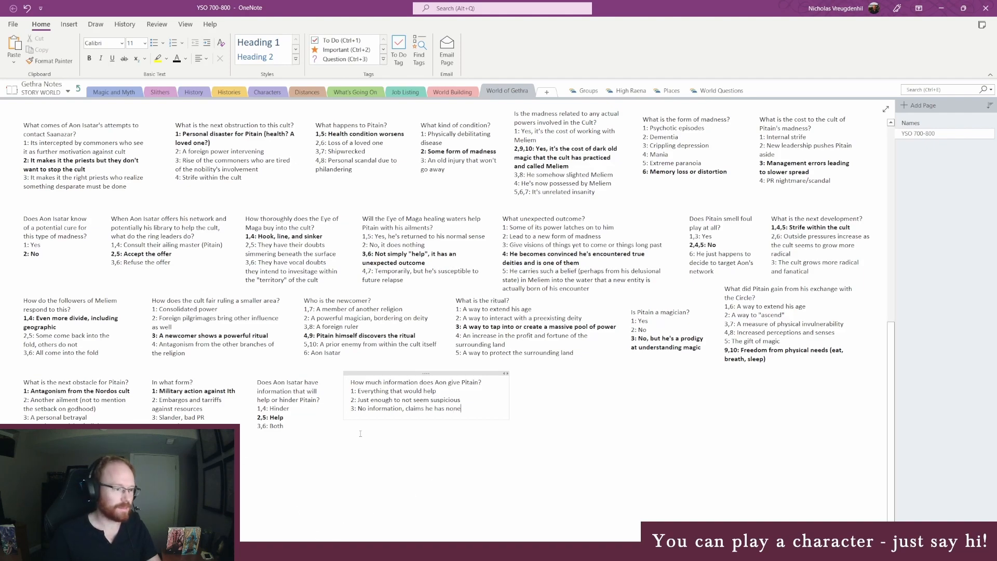
- Renumber the three answers as 1,4, 2,5 and 3,6, and narrow the note so its text wraps
{"action": "left_click", "coordinate": [354, 391]}
{"action": "type", "text": ",4"}
{"action": "type", "text": ",5"}
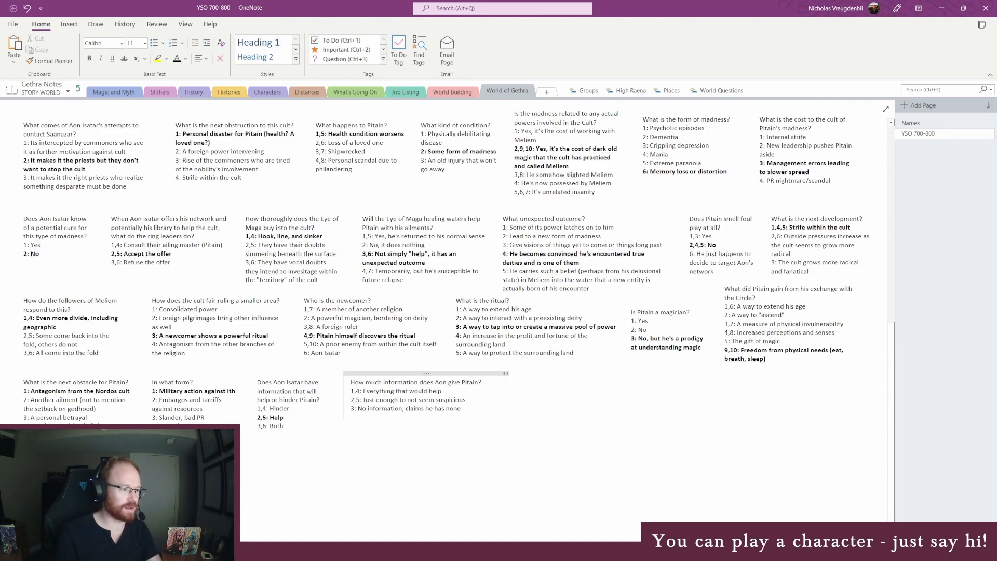
{"action": "type", "text": ",6"}
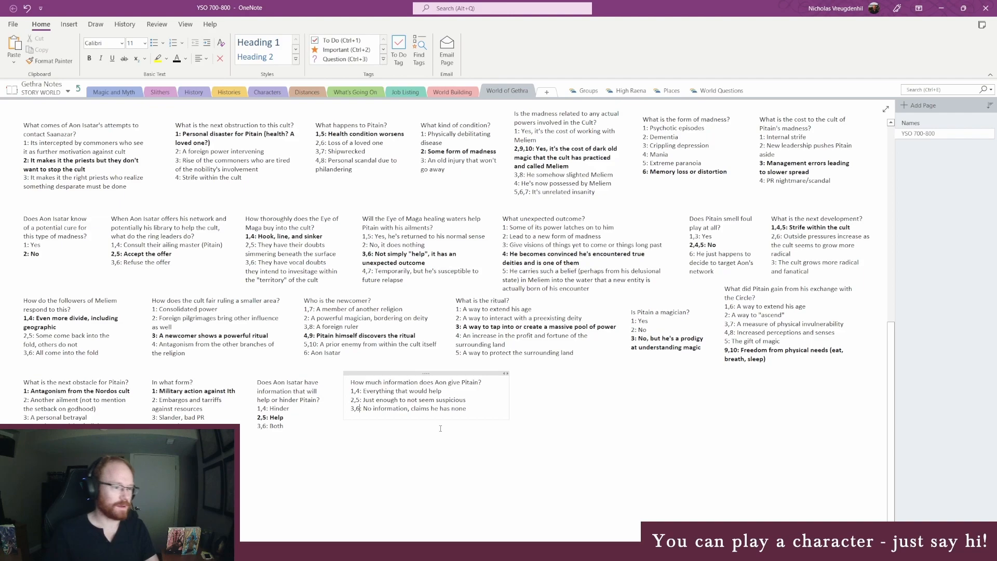
{"action": "left_click_drag", "start_coordinate": [512, 403], "coordinate": [450, 410]}
{"action": "left_click", "coordinate": [375, 434]}
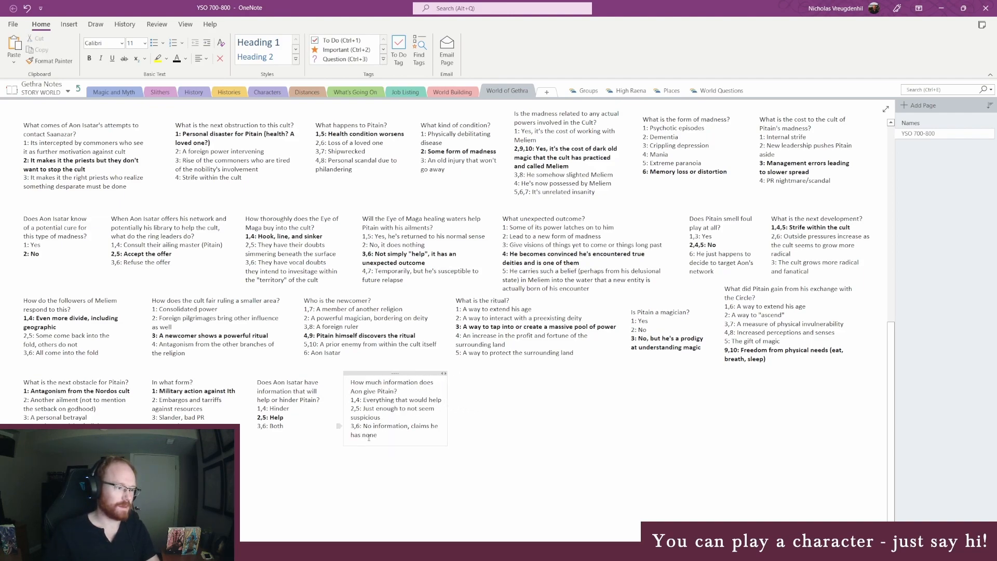
- Roll a six-sided die in Google's dice roller and bold the matching answer, "1,4: Everything that would help", in OneNote
{"action": "mouse_move", "coordinate": [211, 552]}
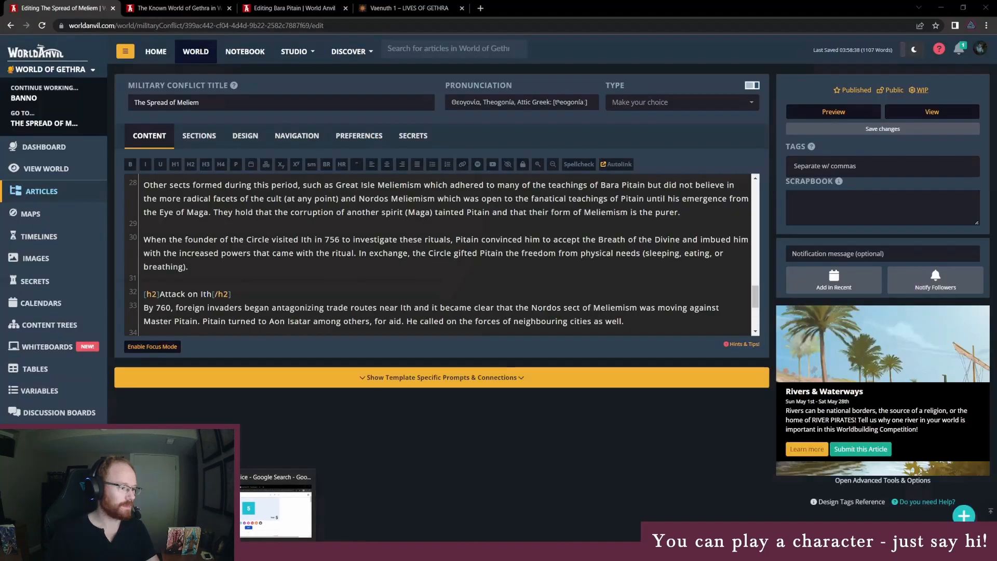
{"action": "left_click", "coordinate": [277, 512]}
{"action": "left_click", "coordinate": [669, 338]}
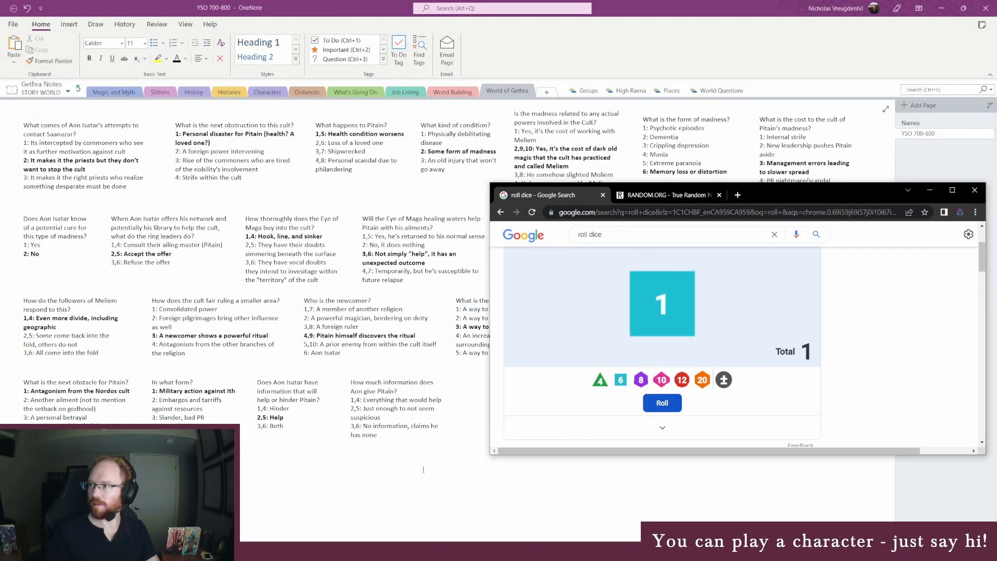
{"action": "left_click", "coordinate": [383, 401]}
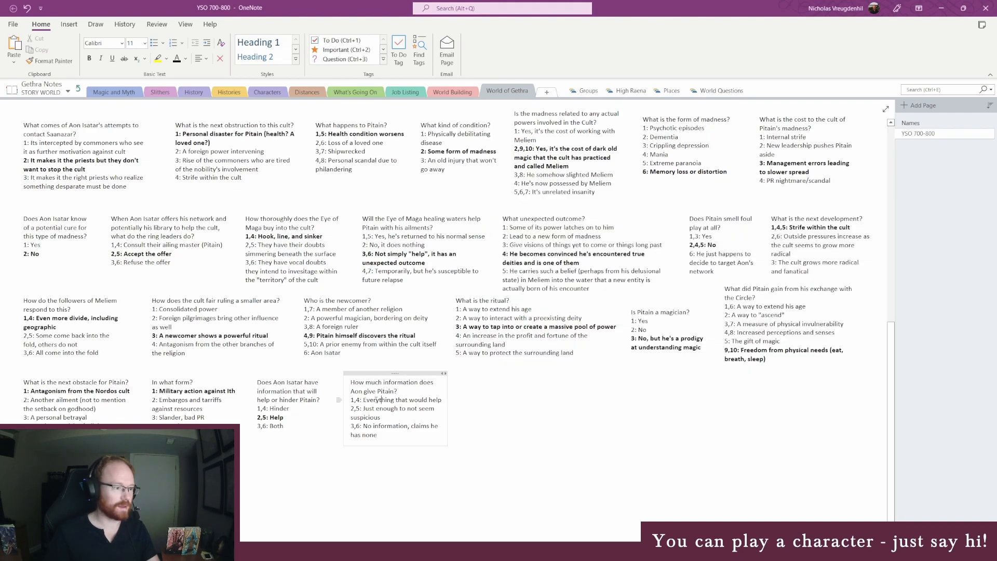
{"action": "left_click", "coordinate": [340, 398]}
{"action": "key", "text": "ctrl+b"}
- Move the "How much information" note slightly closer to its neighbour and place the insertion point in the empty space beside it
{"action": "left_click", "coordinate": [340, 382]}
{"action": "left_click_drag", "start_coordinate": [390, 373], "coordinate": [378, 364]}
{"action": "left_click", "coordinate": [468, 406]}
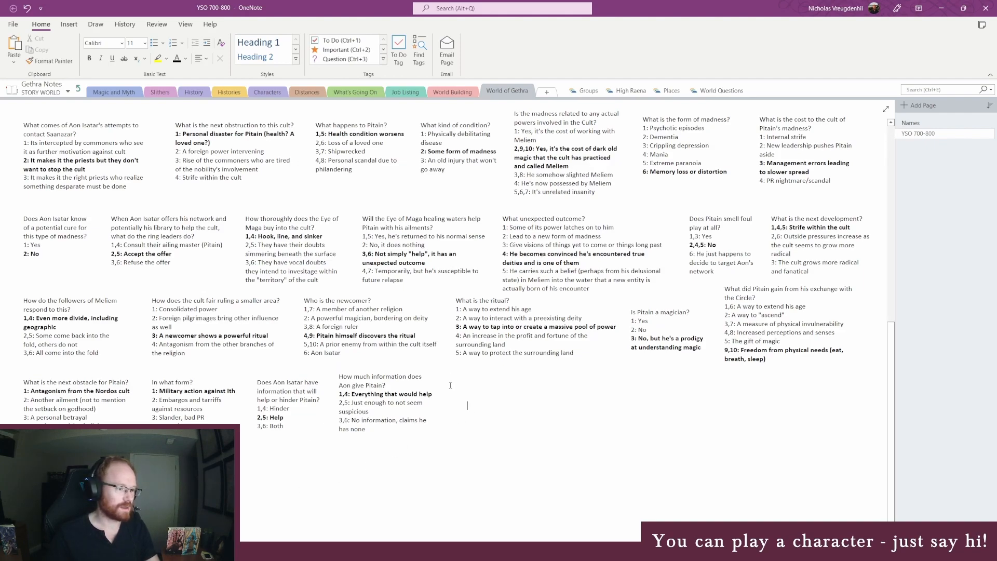
- Switch to the World Anvil article and insert "Aon gave as much information as he could, to help Pitain" before "He called"
{"action": "left_click", "coordinate": [209, 551]}
{"action": "left_click", "coordinate": [161, 507]}
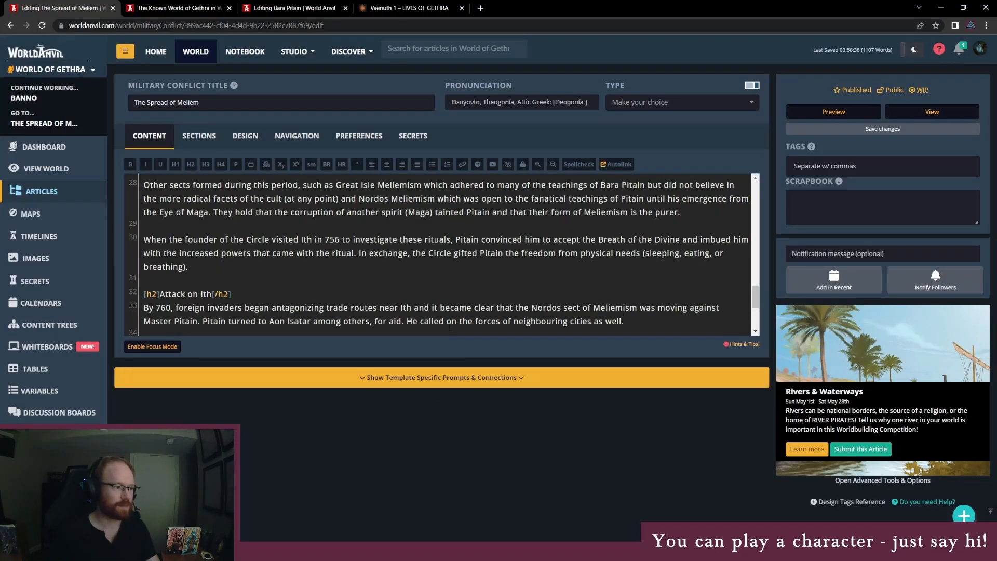
{"action": "type", "text": "Aon"}
{"action": "type", "text": " gave as "}
{"action": "type", "text": "much information as he "}
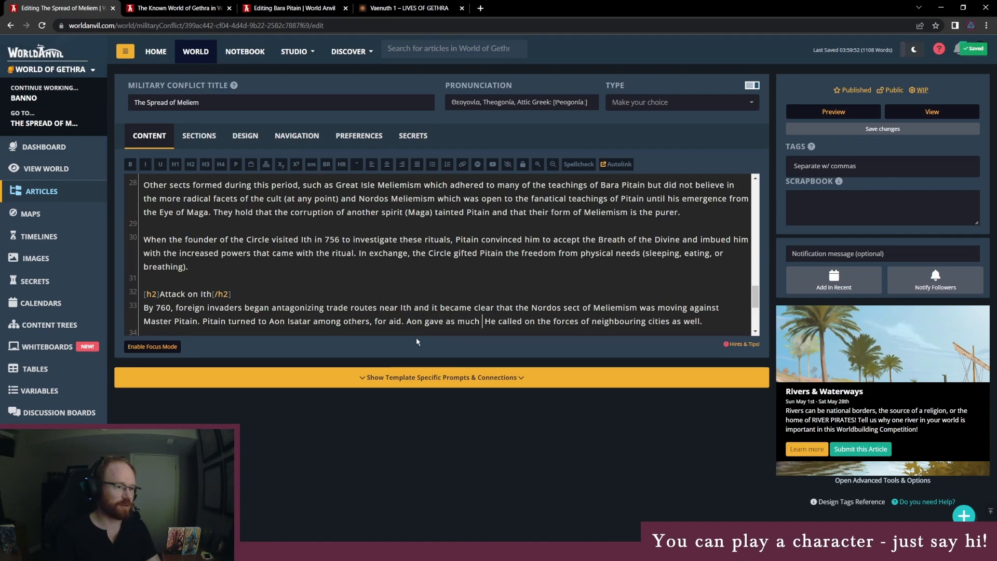
{"action": "type", "text": "could, to help Pi"}
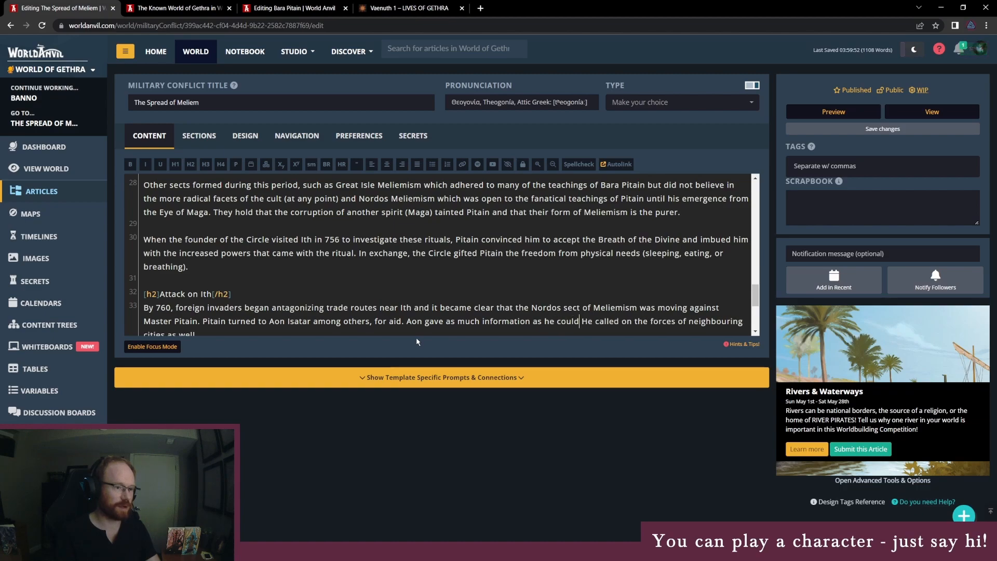
{"action": "type", "text": "tain (of c"}
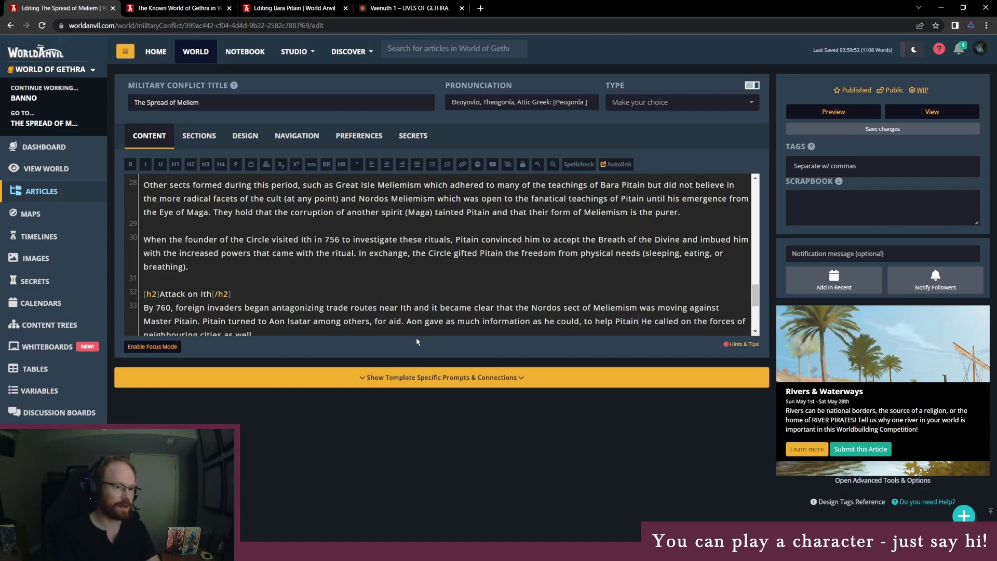
- Finish the inserted sentence about Aon with "(of course, to preserve his own safety too)."
{"action": "type", "text": "ourse"}
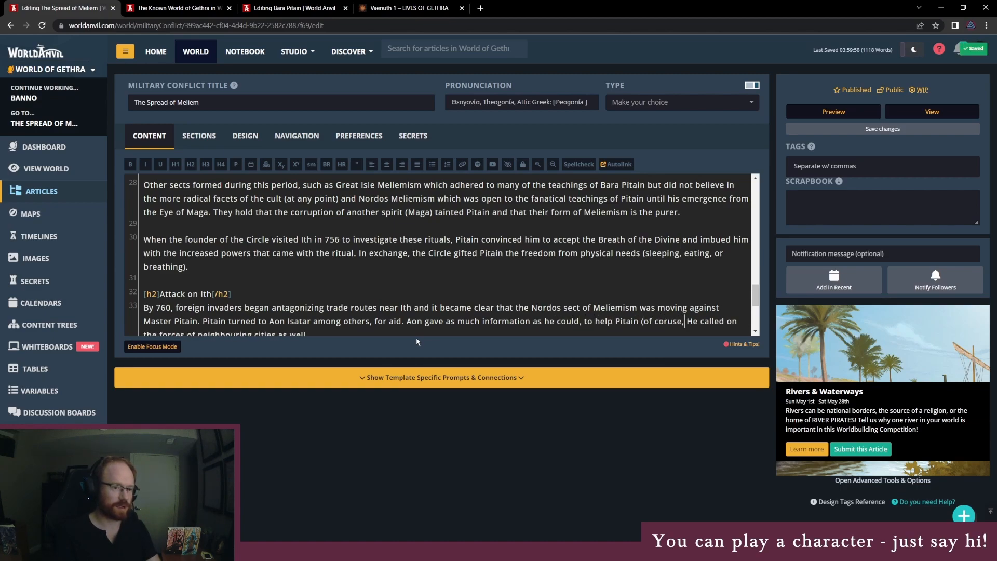
{"action": "type", "text": ", to presevv"}
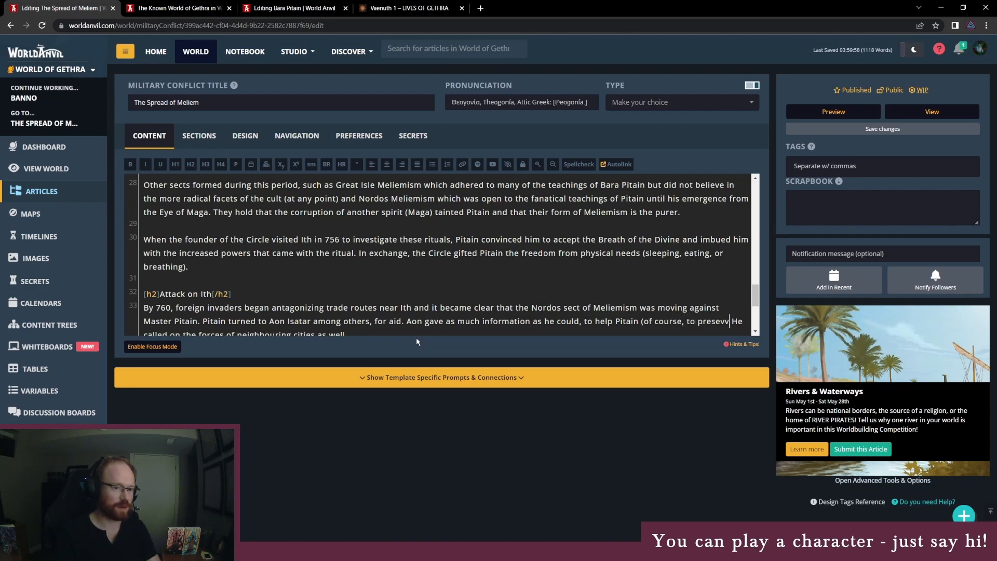
{"action": "key", "text": "BackSpace"}
{"action": "type", "text": "rve his"}
{"action": "type", "text": " own safty"}
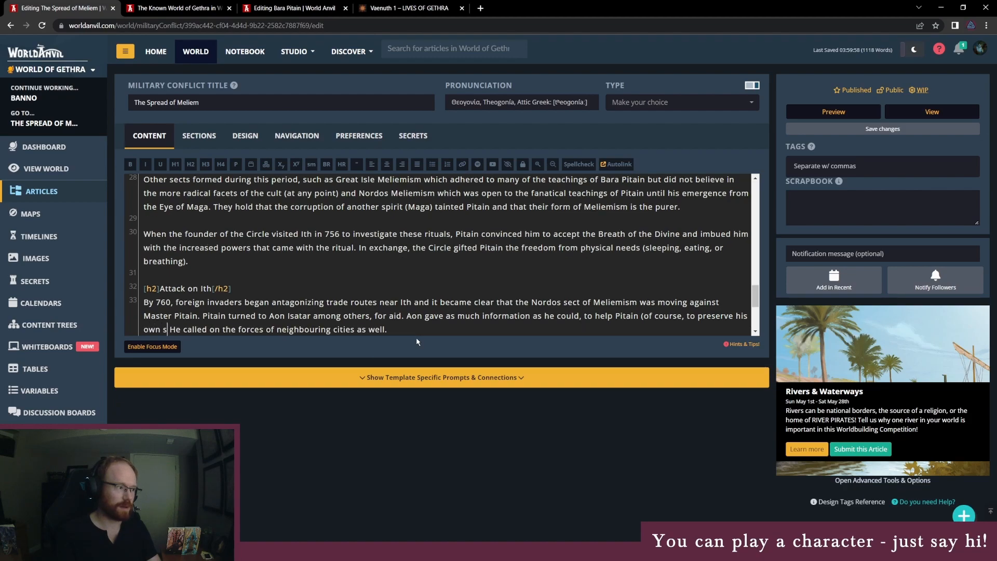
{"action": "key", "text": "BackSpace"}
{"action": "key", "text": "BackSpace"}
{"action": "type", "text": "ety too)."}
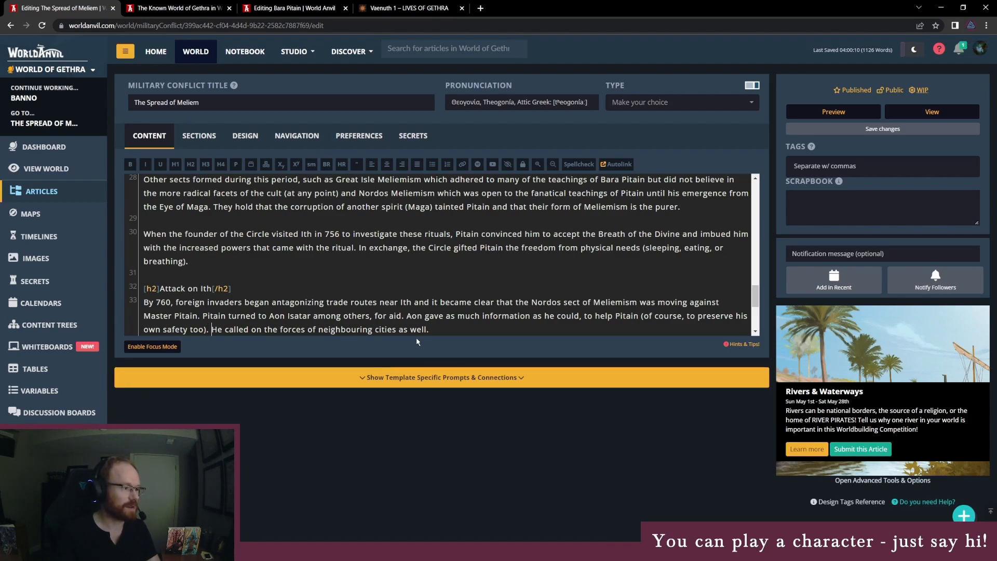
- Replace "He" with "Pitain also" at the start of the sentence about calling on neighbouring cities' forces
{"action": "key", "text": "Delete"}
{"action": "key", "text": "Delete"}
{"action": "type", "text": "Pitain also"}
{"action": "key", "text": "End"}
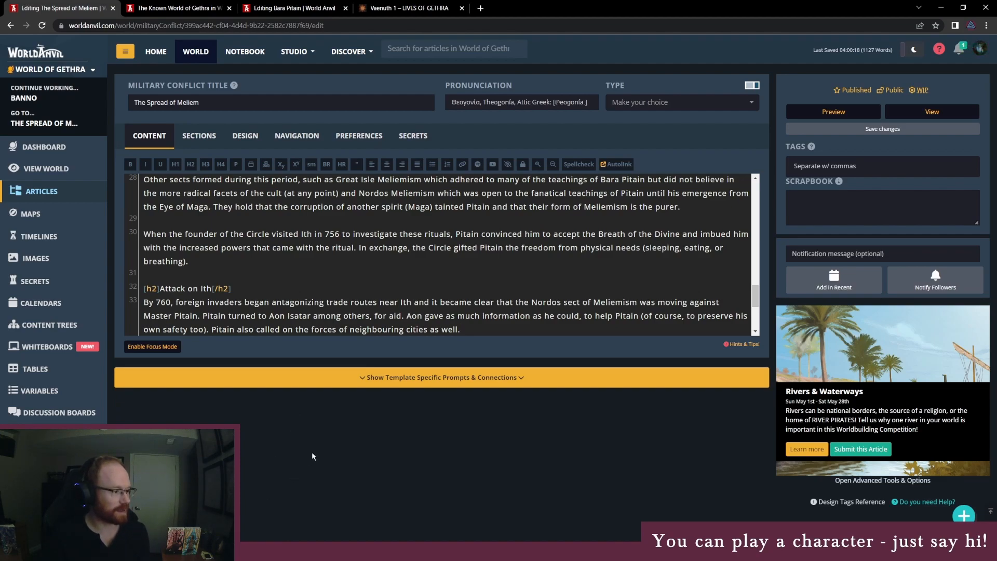
- Switch to OneNote, write the question "How does Pitain and Aon fair in their defence against the Nordos invaders?" in a new note and narrow it
{"action": "key", "text": "alt+Tab"}
{"action": "left_click", "coordinate": [457, 383]}
{"action": "type", "text": "How does Pitain and"}
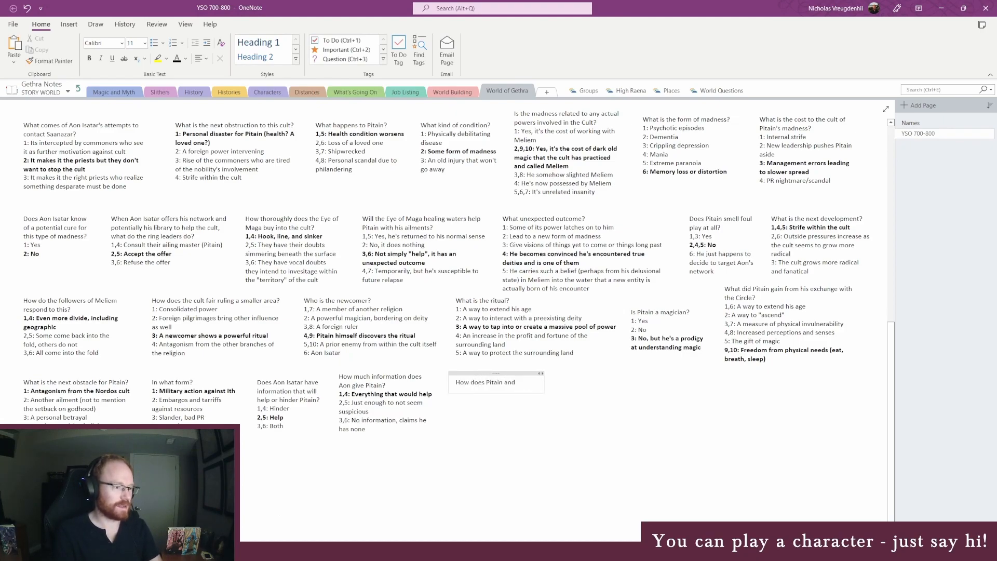
{"action": "type", "text": " Aon fair i"}
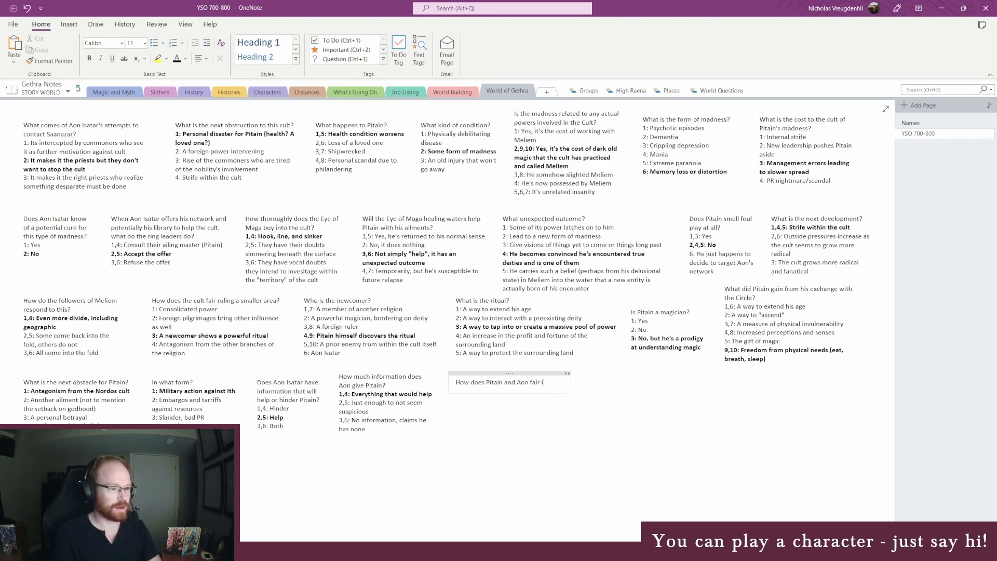
{"action": "type", "text": "n their defence a"}
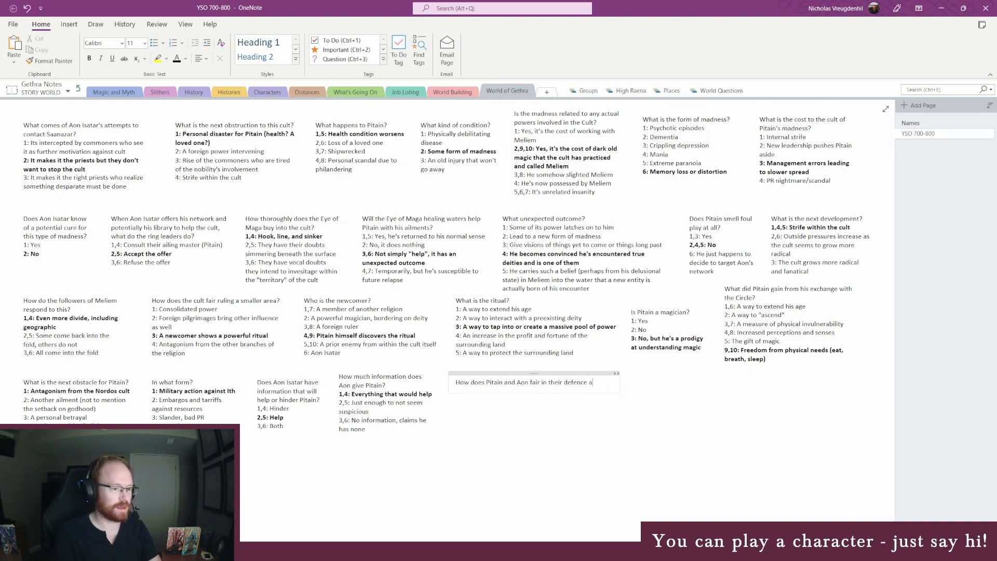
{"action": "type", "text": "gainst the N"}
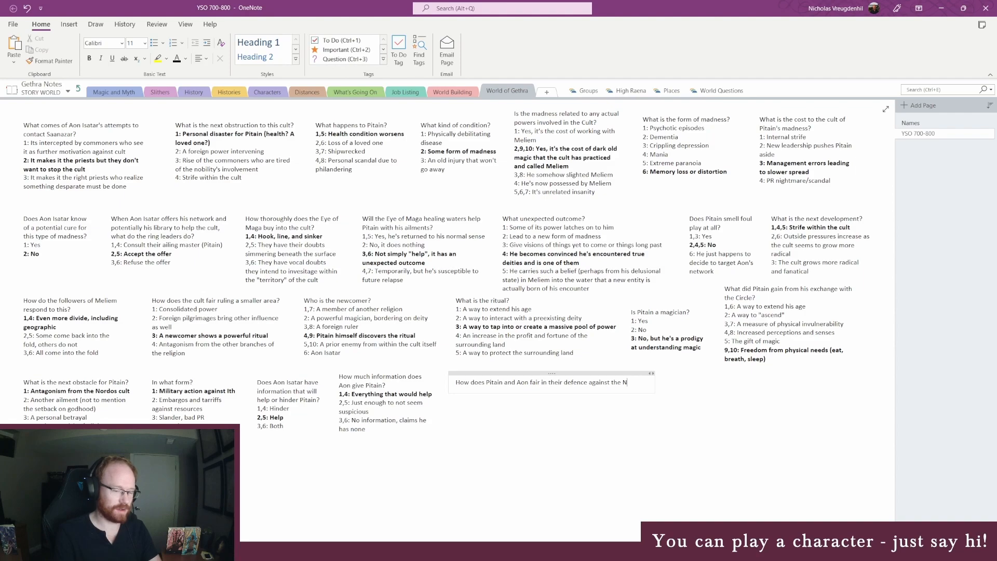
{"action": "type", "text": "ordos invaders?"}
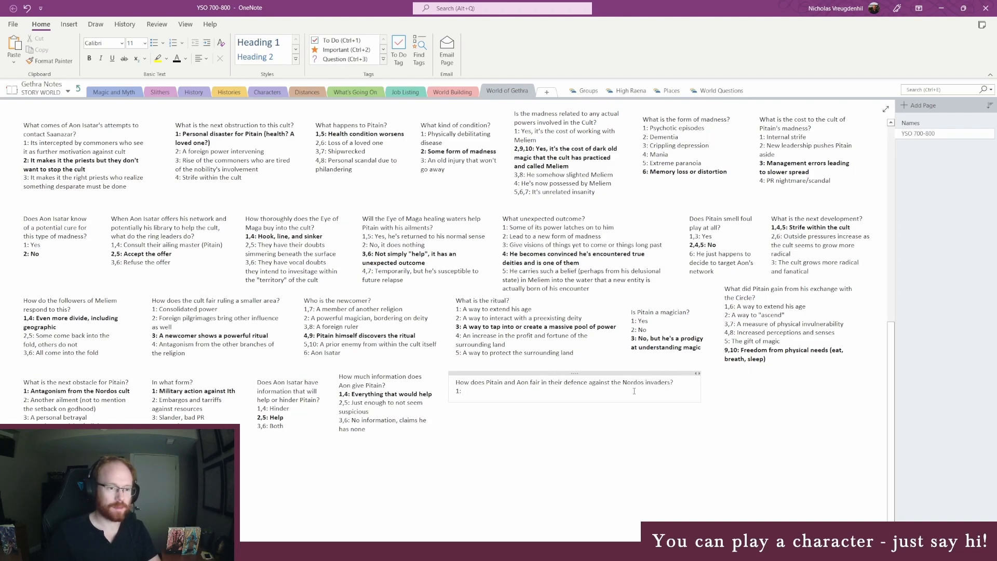
{"action": "left_click_drag", "start_coordinate": [699, 386], "coordinate": [571, 391]}
{"action": "left_click", "coordinate": [504, 399]}
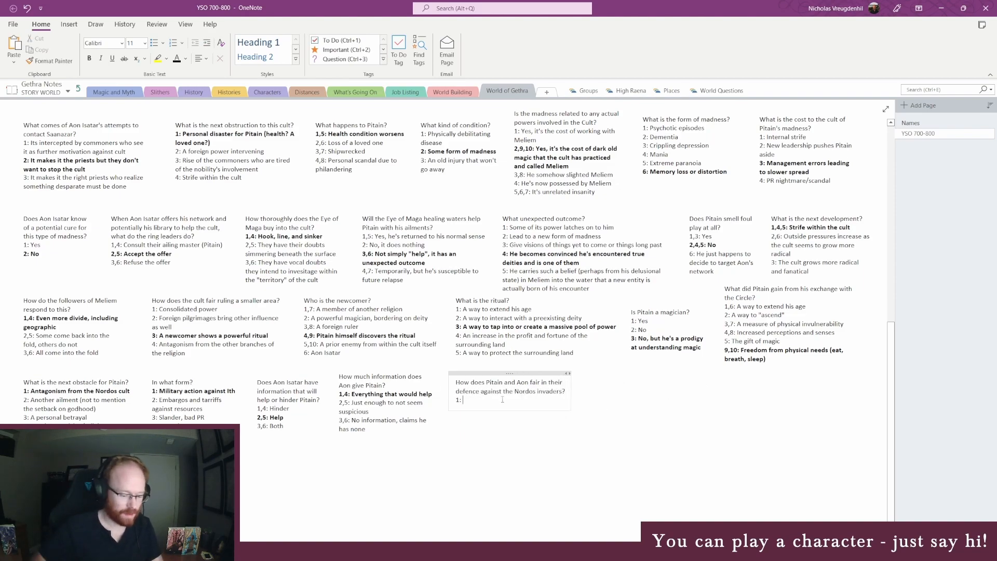
- Add answer 1, "Eventually, they are holding only the city of Ith", under the question about the defence against the Nordos invaders
{"action": "type", "text": "Eventually, they are holding only "}
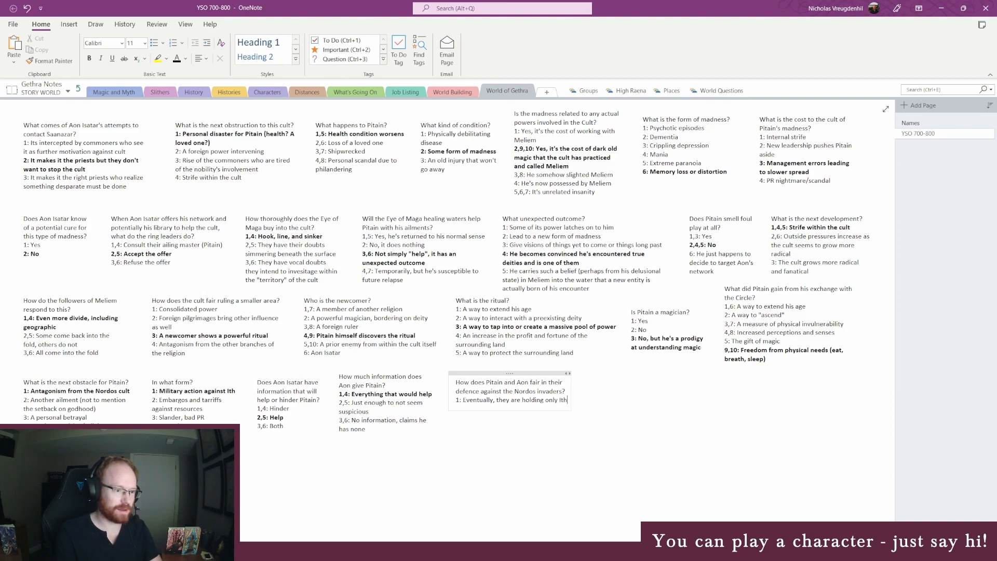
{"action": "type", "text": "the city of Ith"}
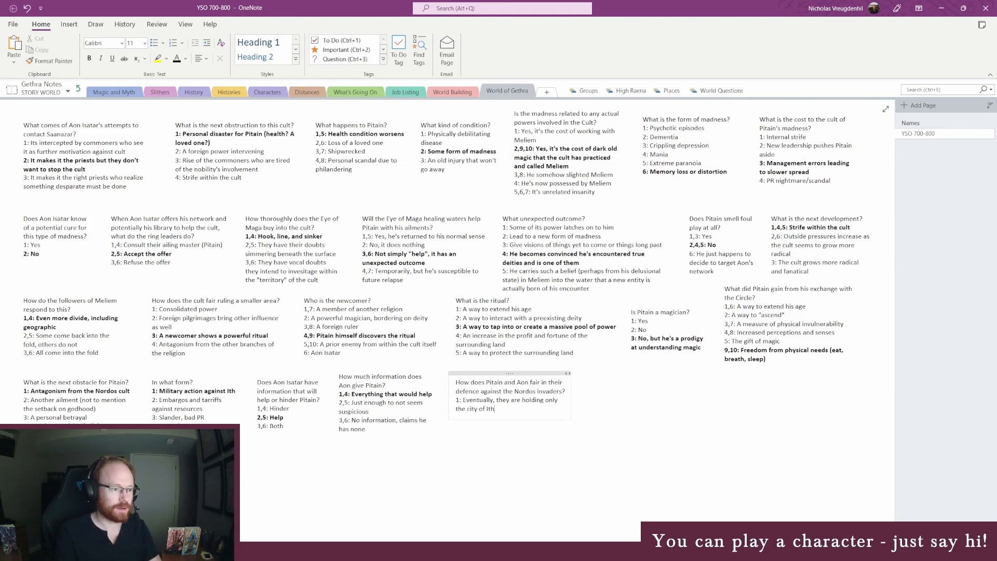
{"action": "key", "text": "Return"}
- Add answer 2, "They repel their attackers successfully and lose nothing", and widen the note slightly
{"action": "type", "text": "2"}
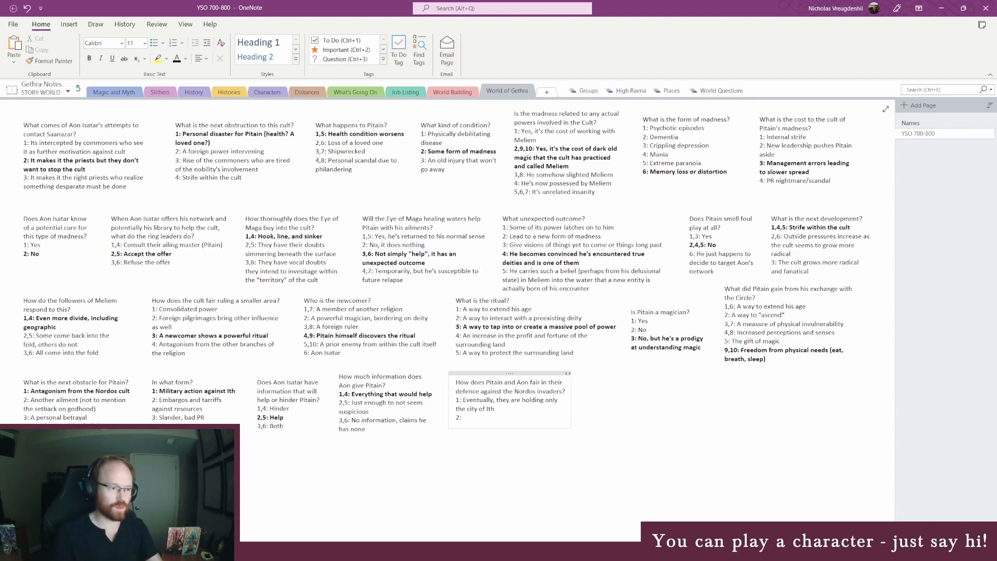
{"action": "type", "text": ": They repel their attackers "}
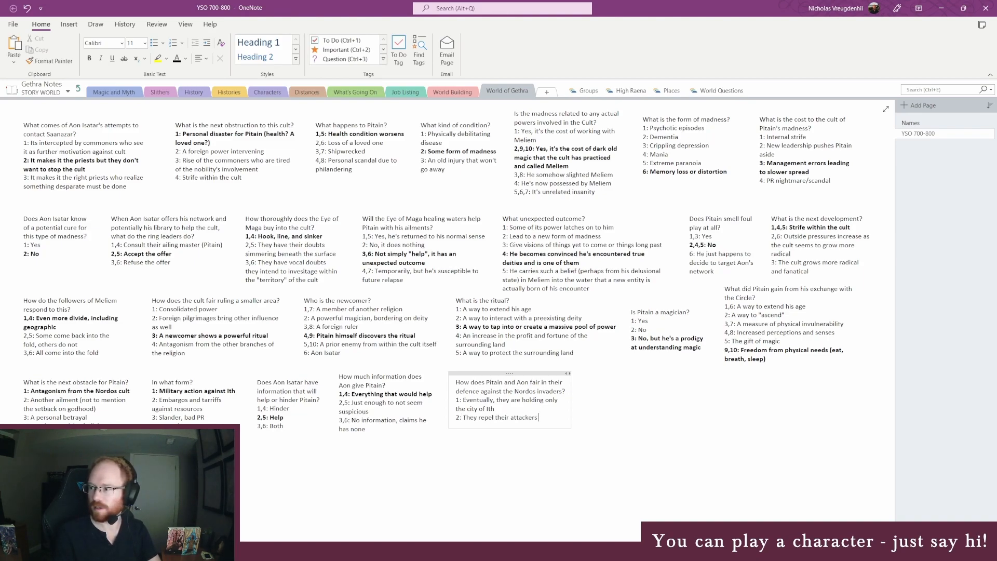
{"action": "type", "text": "successfully"}
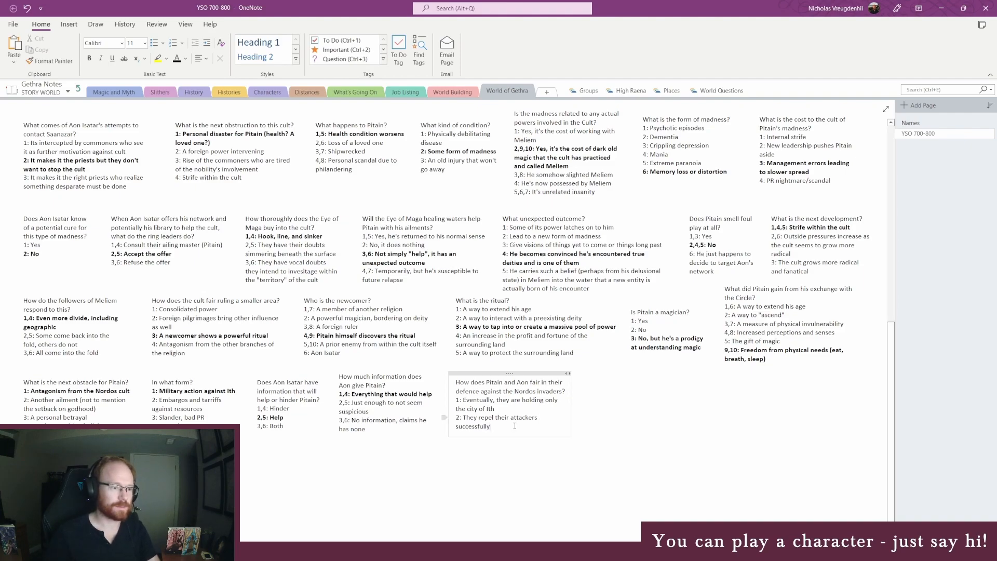
{"action": "left_click_drag", "start_coordinate": [572, 401], "coordinate": [579, 400]}
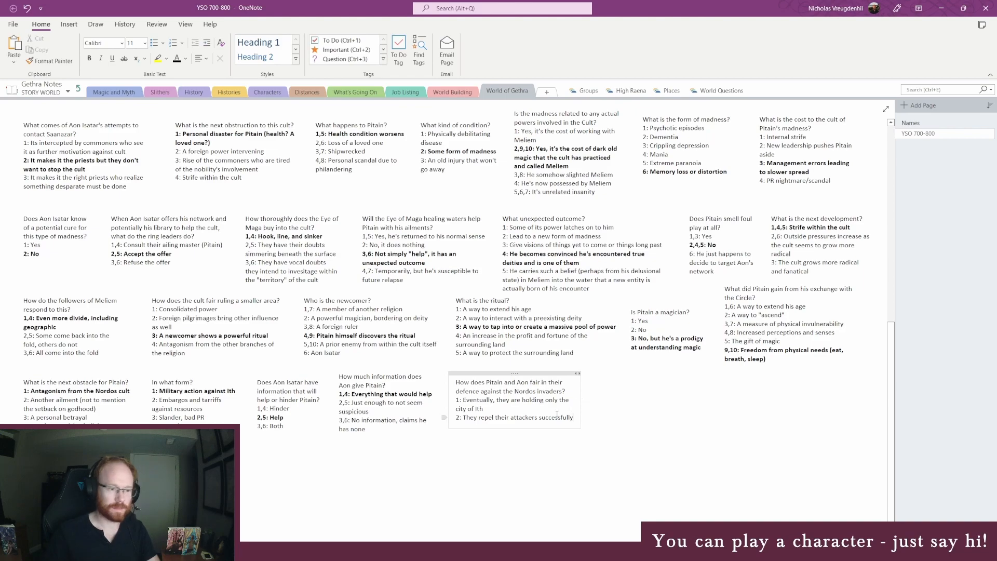
{"action": "key", "text": "Return"}
{"action": "type", "text": "3:"}
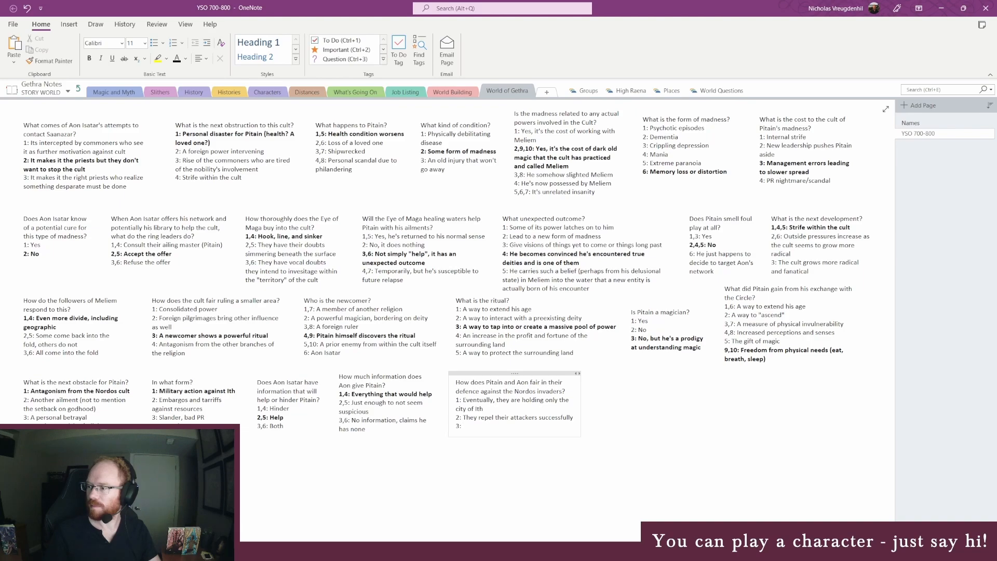
{"action": "left_click", "coordinate": [511, 433]}
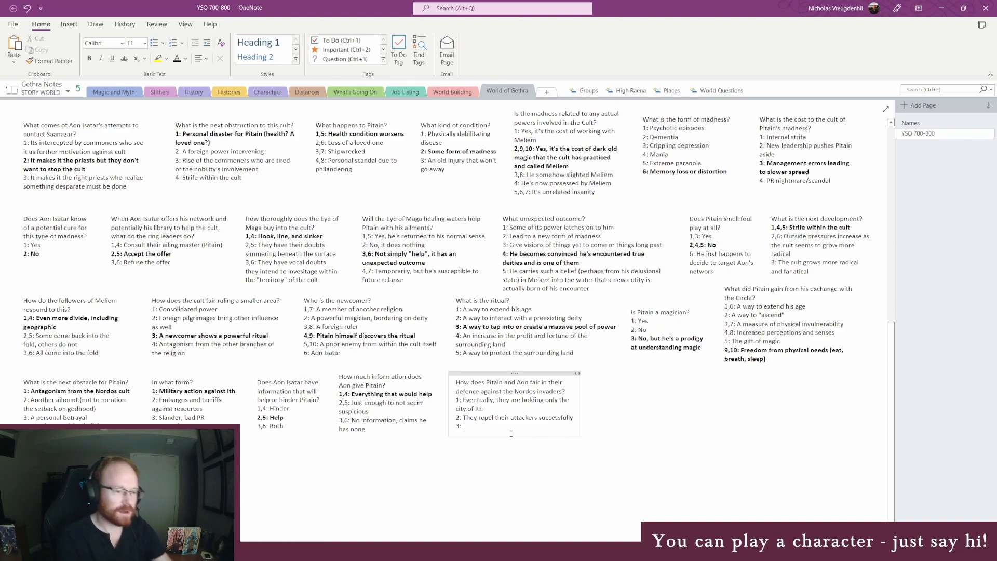
{"action": "type", "text": "and "}
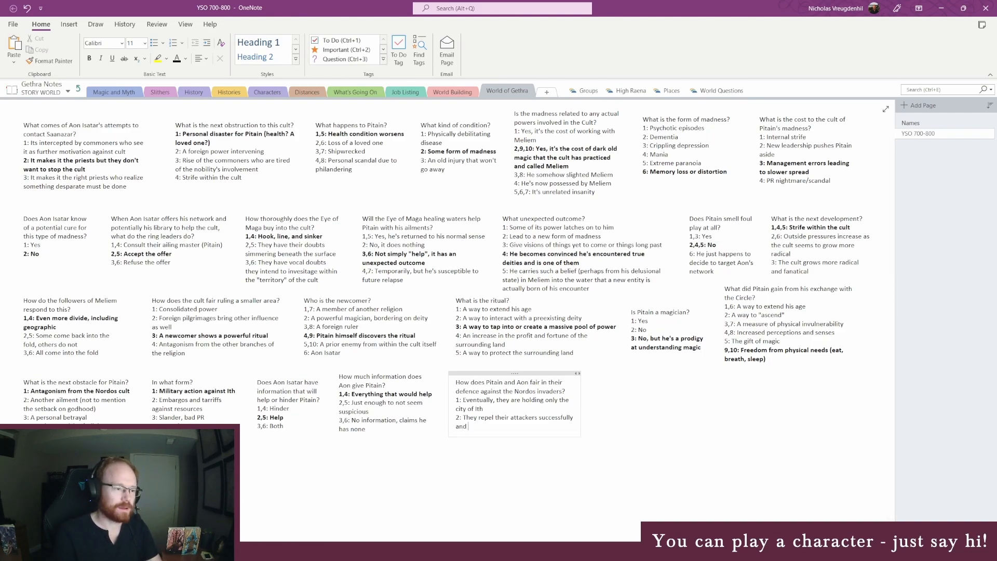
{"action": "type", "text": "lose nothing"}
{"action": "key", "text": "Return"}
- Add answer 3, "They hold their lands, but many lives are lost and their leadership is questioned", and widen the note further
{"action": "type", "text": "3: They hol"}
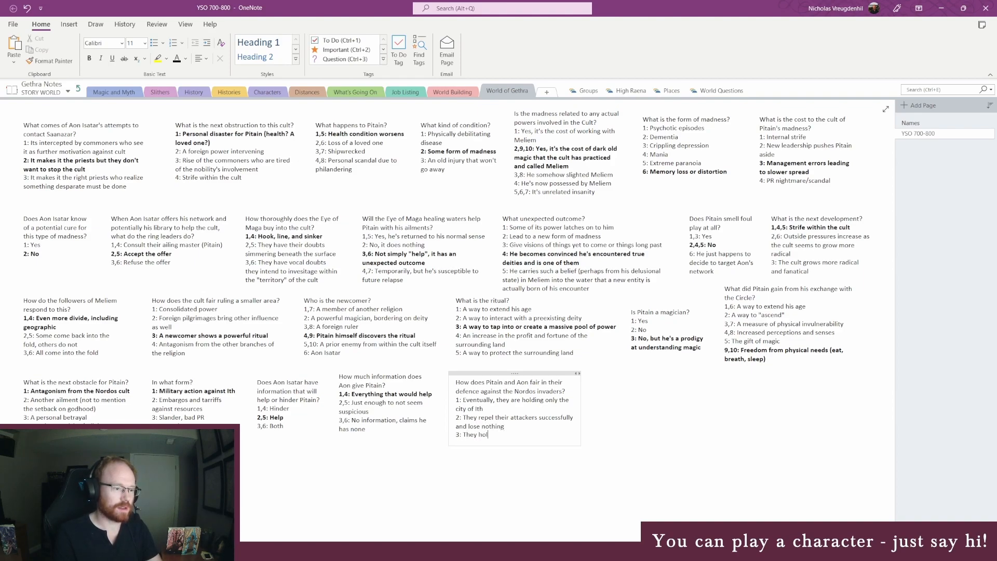
{"action": "type", "text": "d their lands, but many lives are lost and their leadership is questio"}
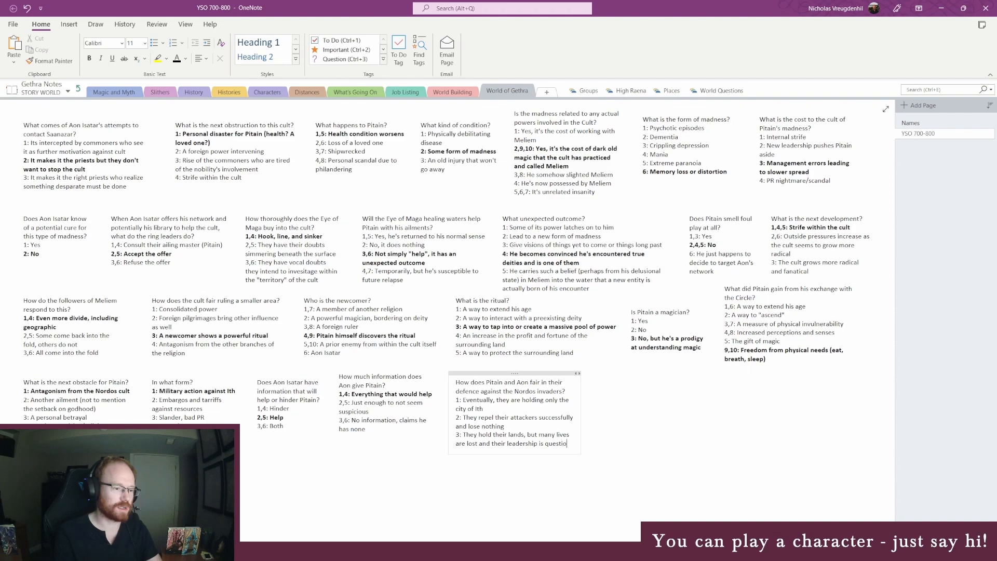
{"action": "type", "text": "ned 4:"}
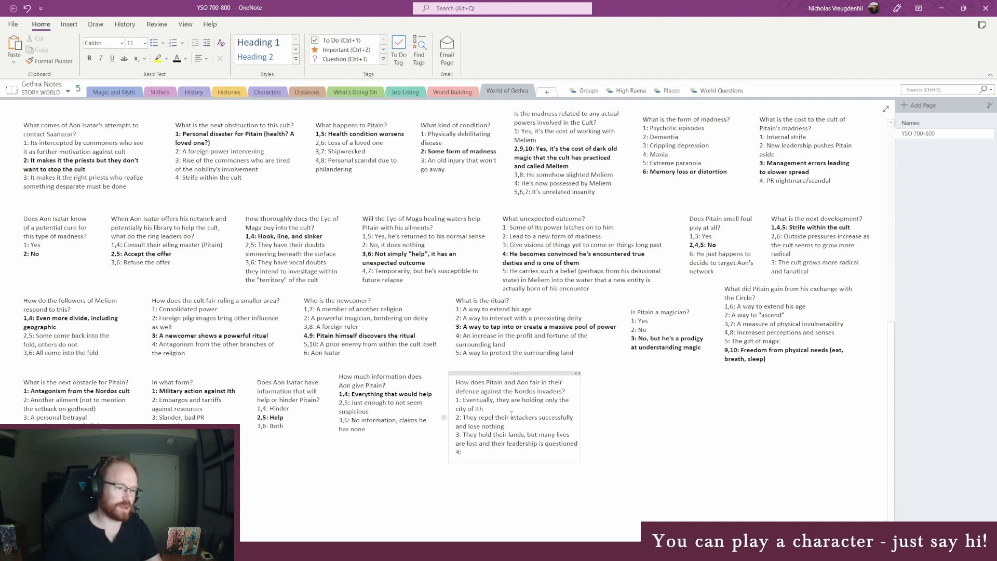
{"action": "left_click_drag", "start_coordinate": [581, 406], "coordinate": [628, 406]}
- Add answer 4, "They (and their allies) are forced to flee", to the Nordos defence note
{"action": "left_click", "coordinate": [502, 434]}
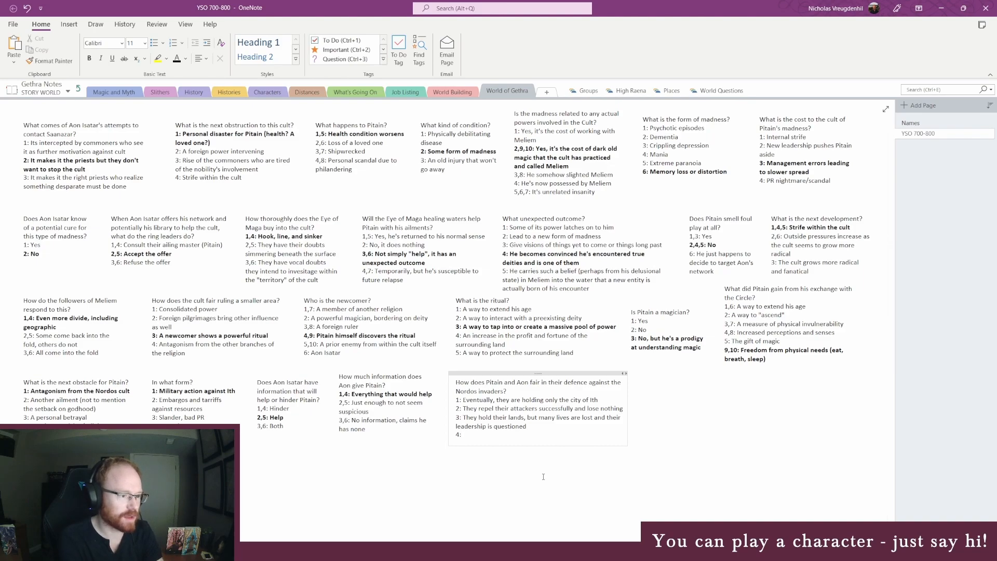
{"action": "type", "text": "They are forced to flee"}
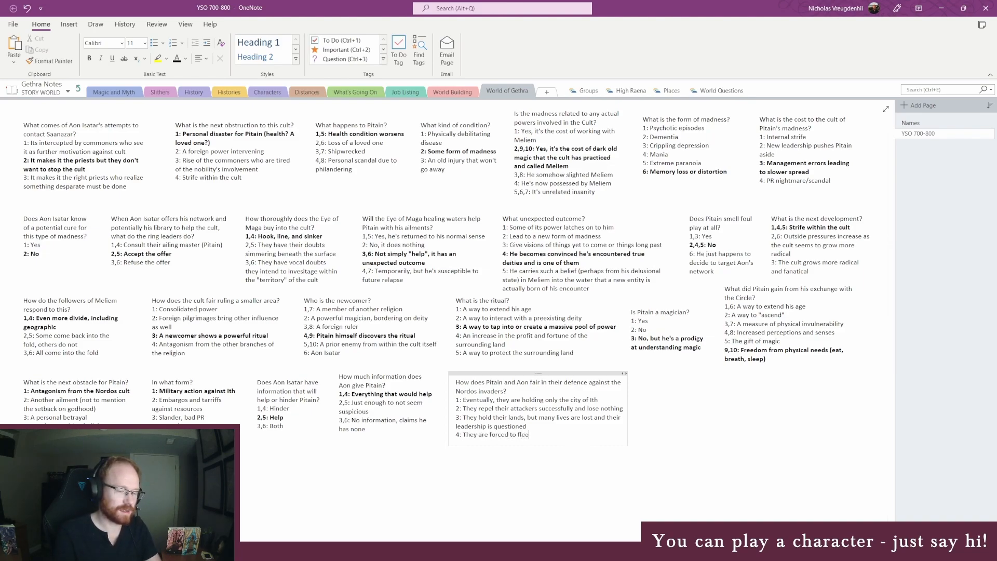
{"action": "left_click", "coordinate": [478, 439]}
{"action": "type", "text": "(and their allies)"}
{"action": "key", "text": "Return"}
- Add answer 5, "They are defeated (captured or killed)", and shift the whole note slightly up and to the left
{"action": "type", "text": "5:"}
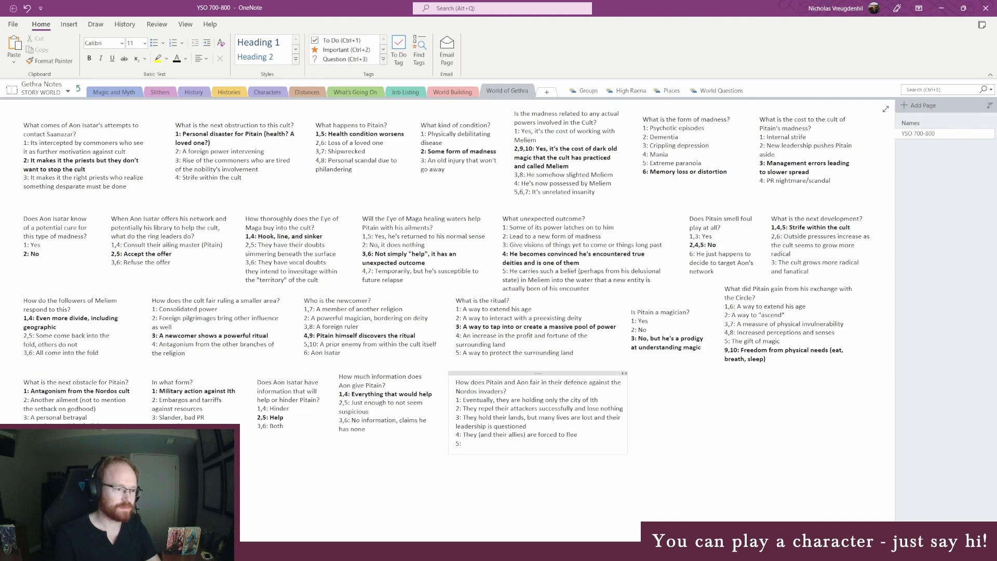
{"action": "type", "text": "The"}
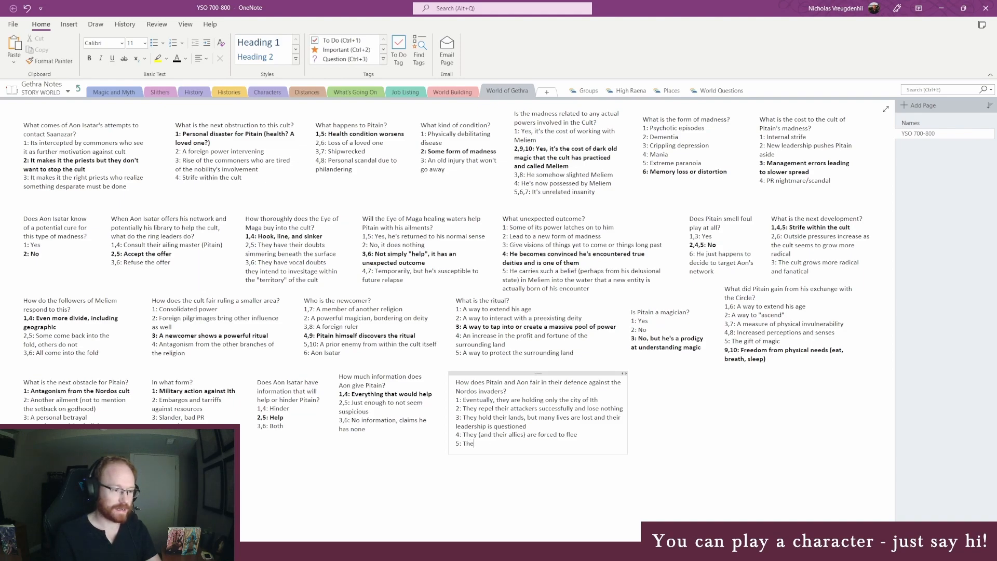
{"action": "type", "text": "y are defeated (captured or killed)"}
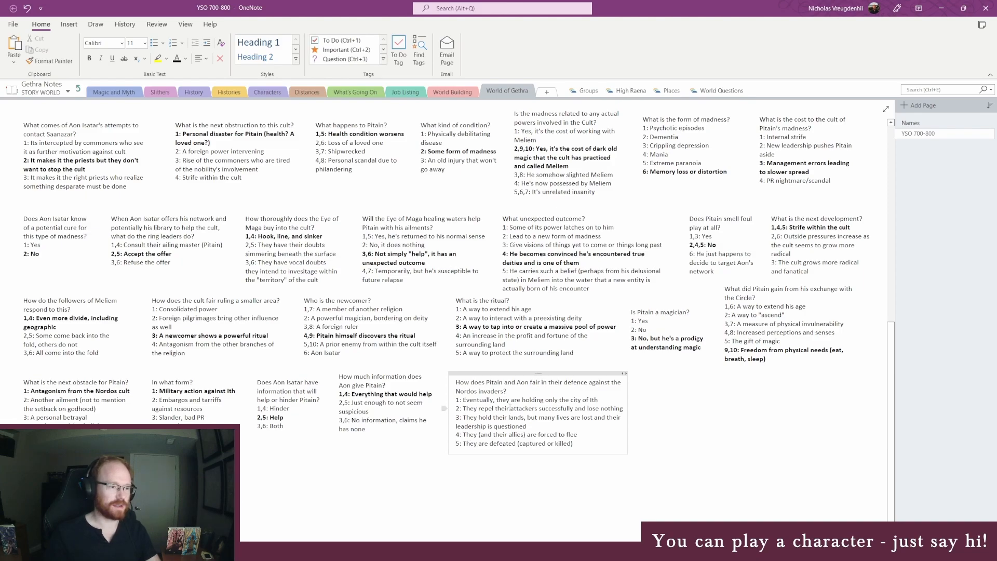
{"action": "left_click_drag", "start_coordinate": [486, 373], "coordinate": [478, 363]}
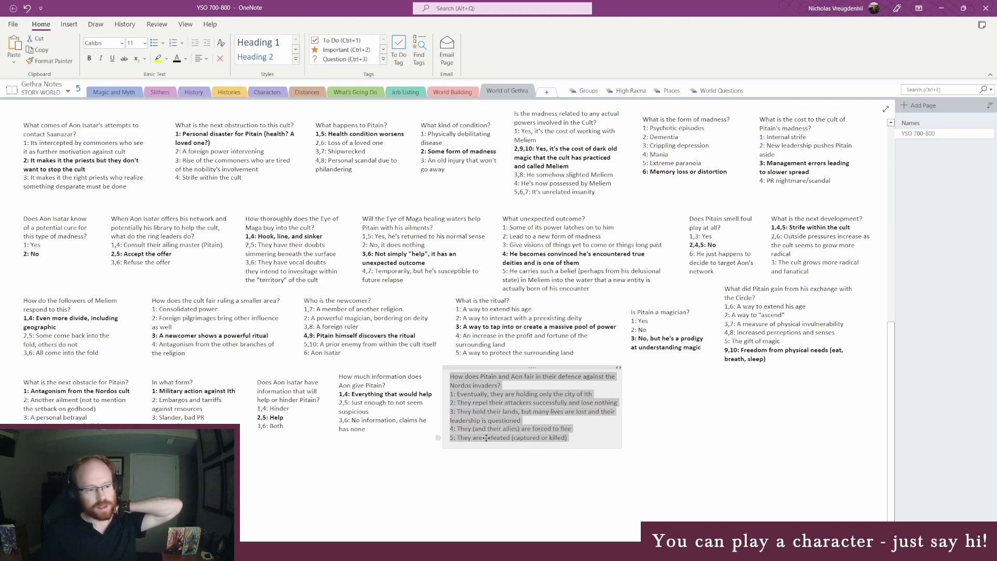
{"action": "left_click", "coordinate": [578, 441]}
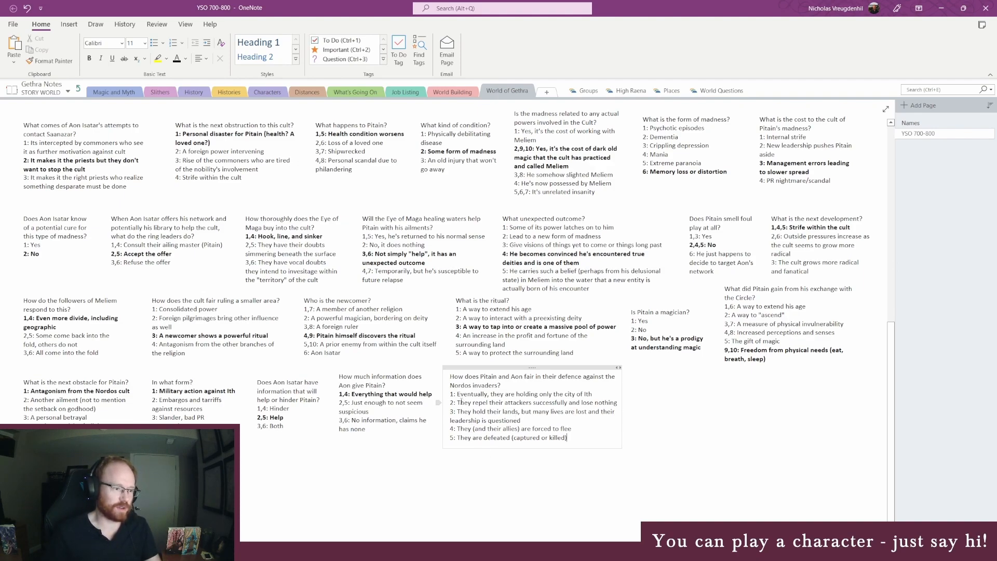
{"action": "left_click_drag", "start_coordinate": [457, 403], "coordinate": [473, 400]}
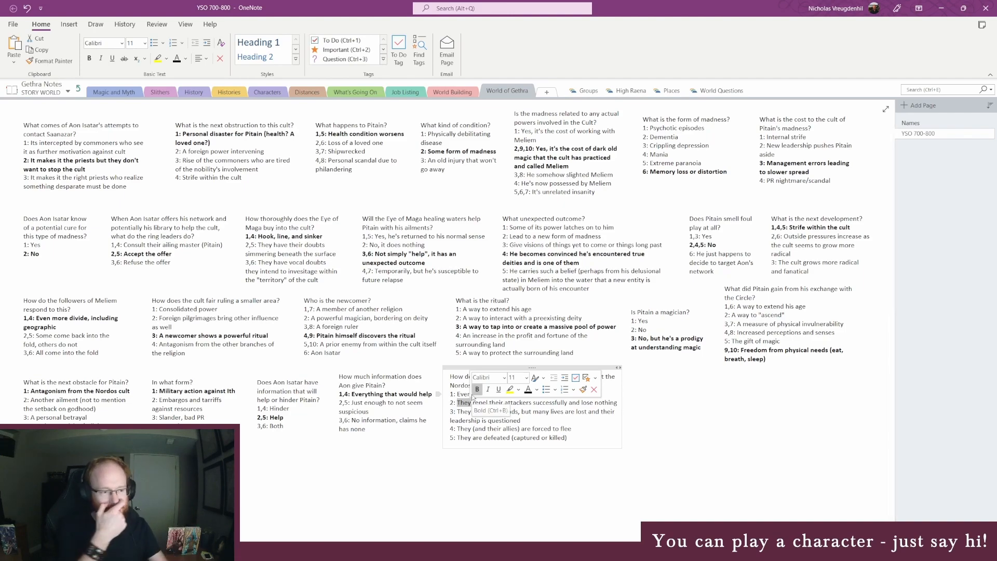
{"action": "left_click", "coordinate": [539, 438]}
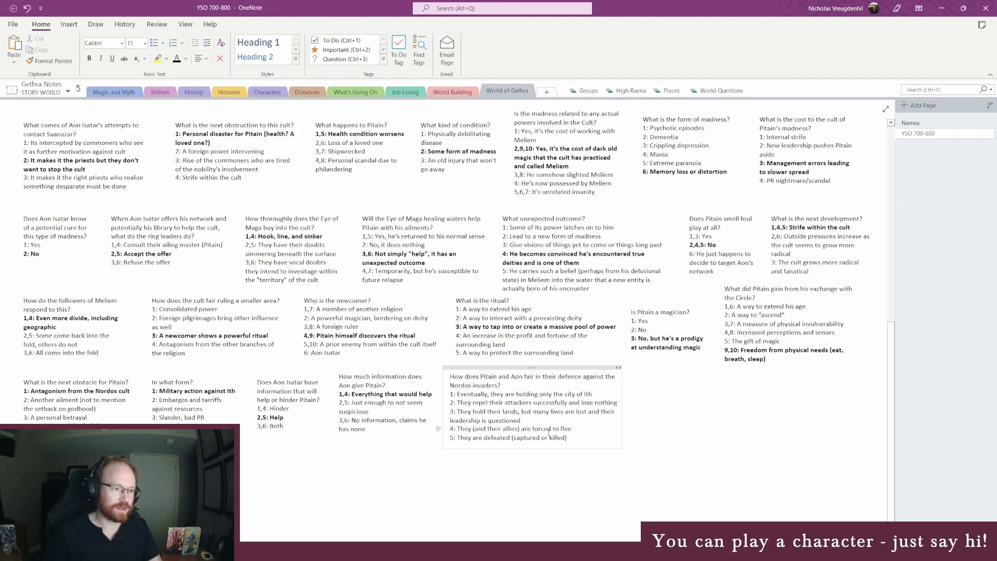
{"action": "left_click_drag", "start_coordinate": [570, 439], "coordinate": [448, 382]}
{"action": "left_click", "coordinate": [448, 383]}
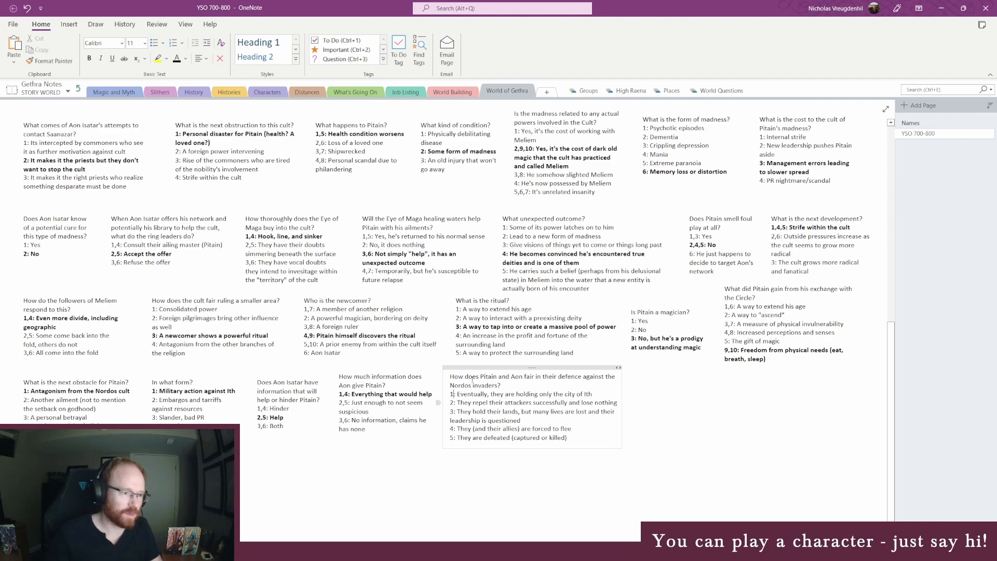
- Replace "Aon" with "his followers" in the question about the defence against the Nordos invaders
{"action": "double_click", "coordinate": [514, 376]}
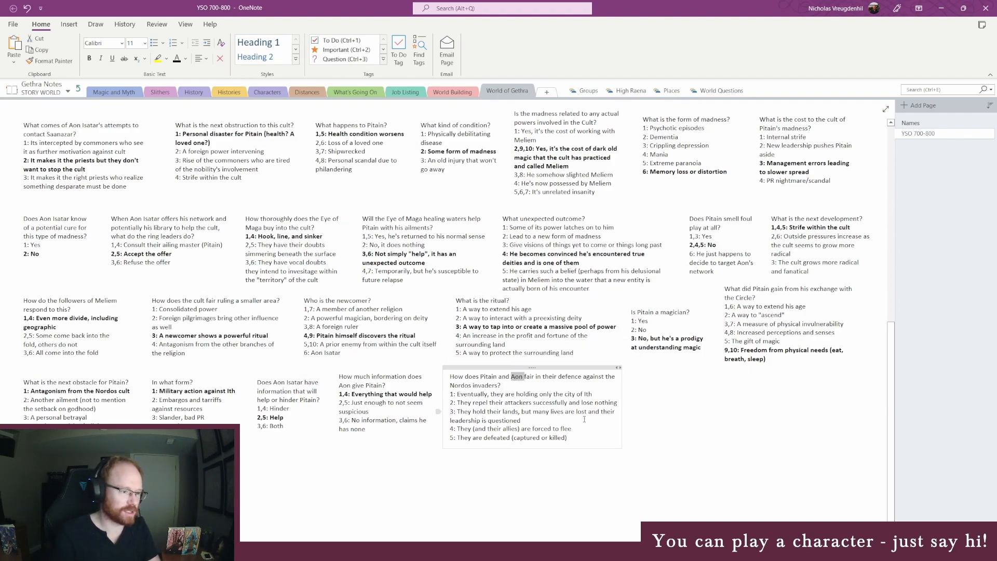
{"action": "type", "text": "his "}
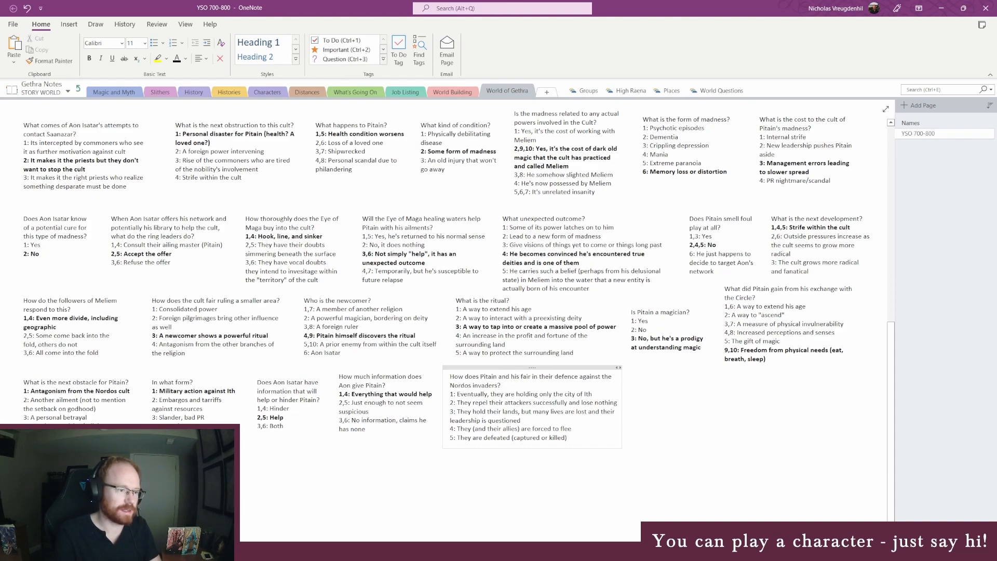
{"action": "type", "text": "followers"}
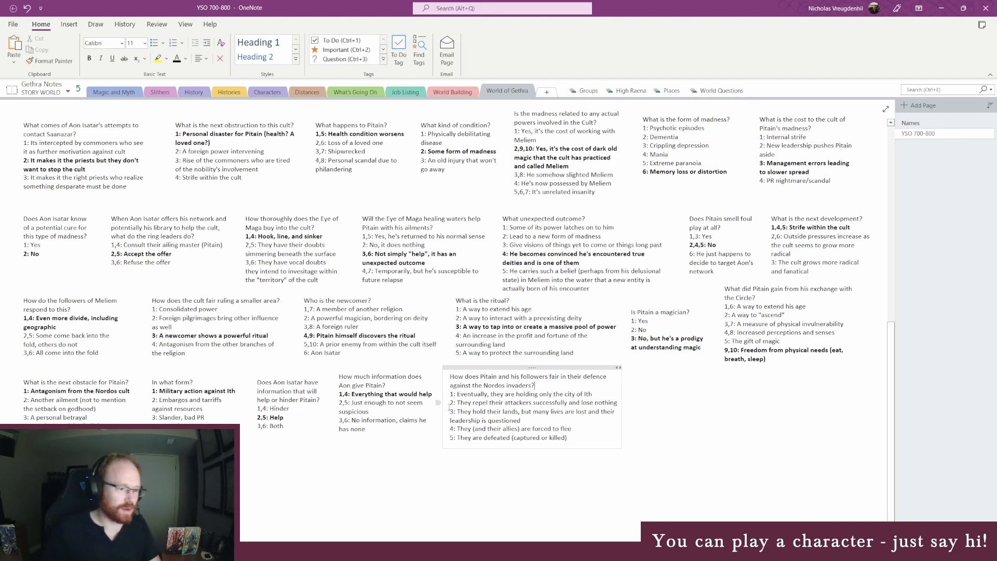
- Add the extra roll numbers 6, 8 and 9 to answers 1, 2 and 3, and widen the note slightly
{"action": "left_click", "coordinate": [451, 394]}
{"action": "type", "text": ",6"}
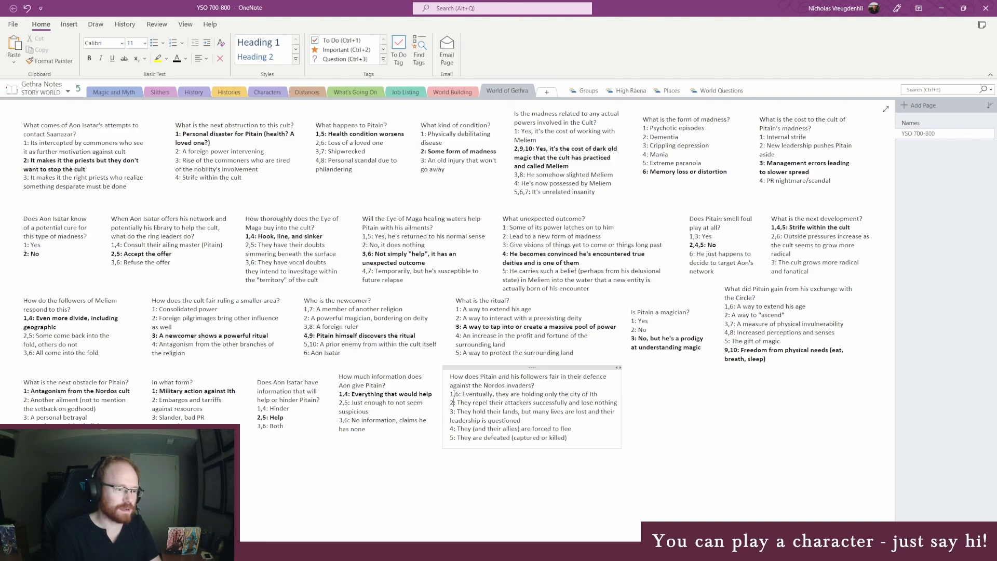
{"action": "left_click", "coordinate": [453, 402]}
{"action": "type", "text": ",8"}
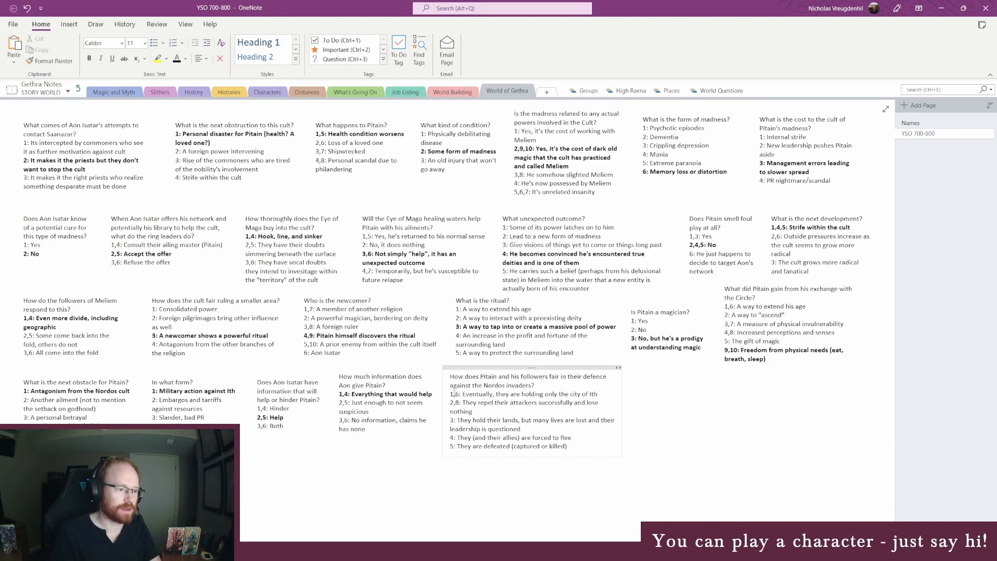
{"action": "left_click", "coordinate": [453, 419]}
{"action": "type", "text": ",9"}
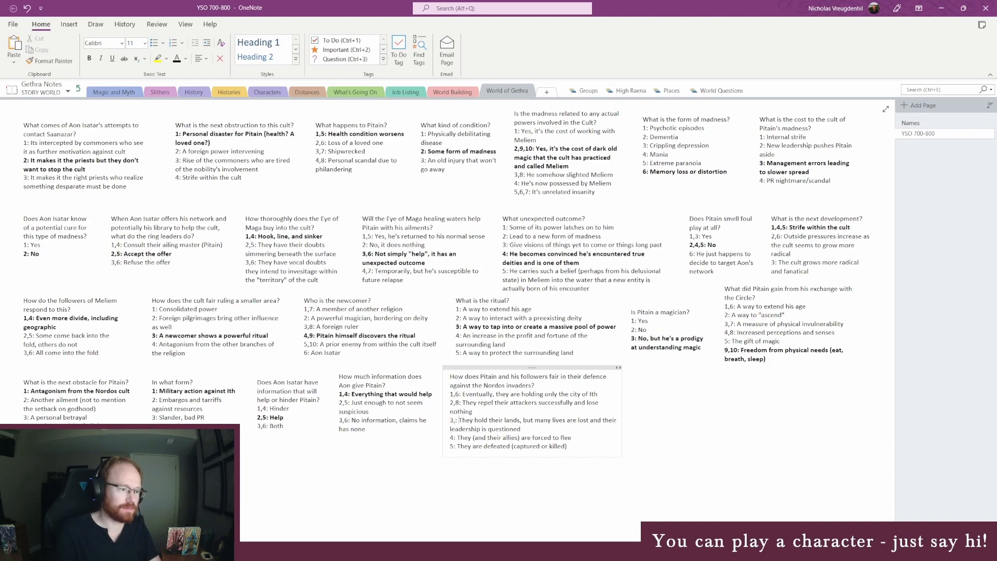
{"action": "left_click_drag", "start_coordinate": [622, 405], "coordinate": [627, 403]}
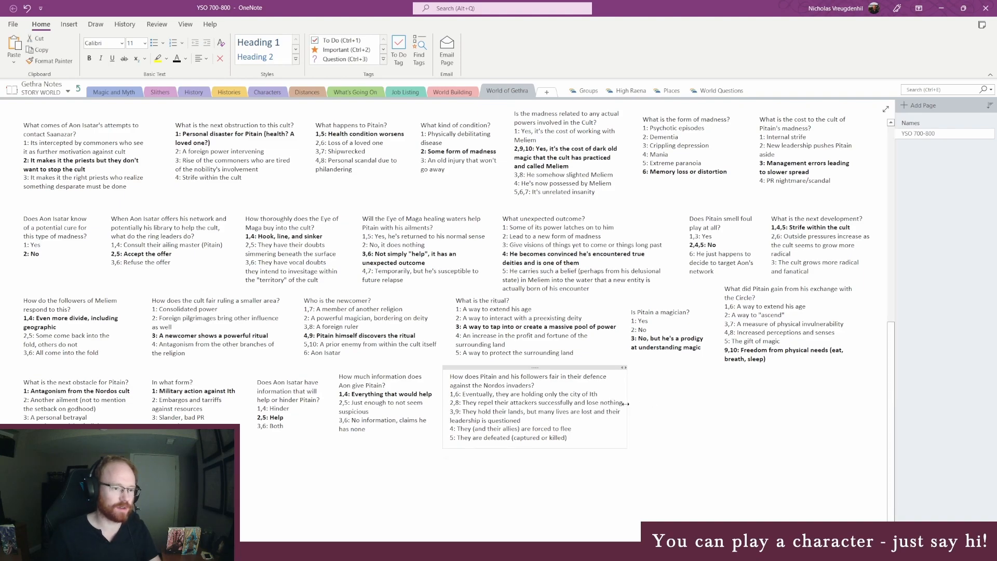
- Add roll number 10 to the forced-to-flee answer, 11 to the Ith-only answer and 13 to the many-lives-lost answer
{"action": "left_click", "coordinate": [456, 429]}
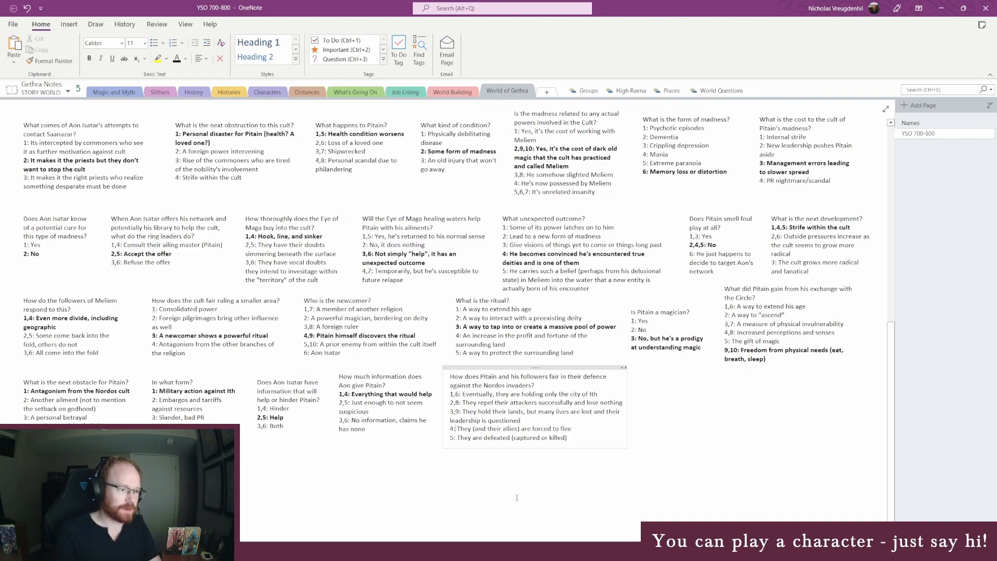
{"action": "type", "text": ","}
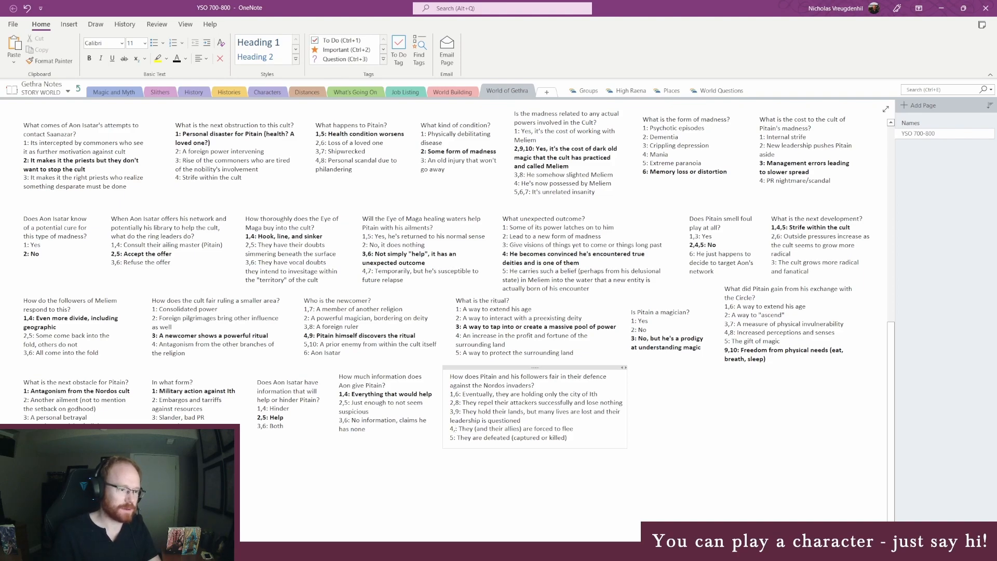
{"action": "type", "text": "10"}
{"action": "key", "text": "Up"}
{"action": "key", "text": "Up"}
{"action": "key", "text": "Up"}
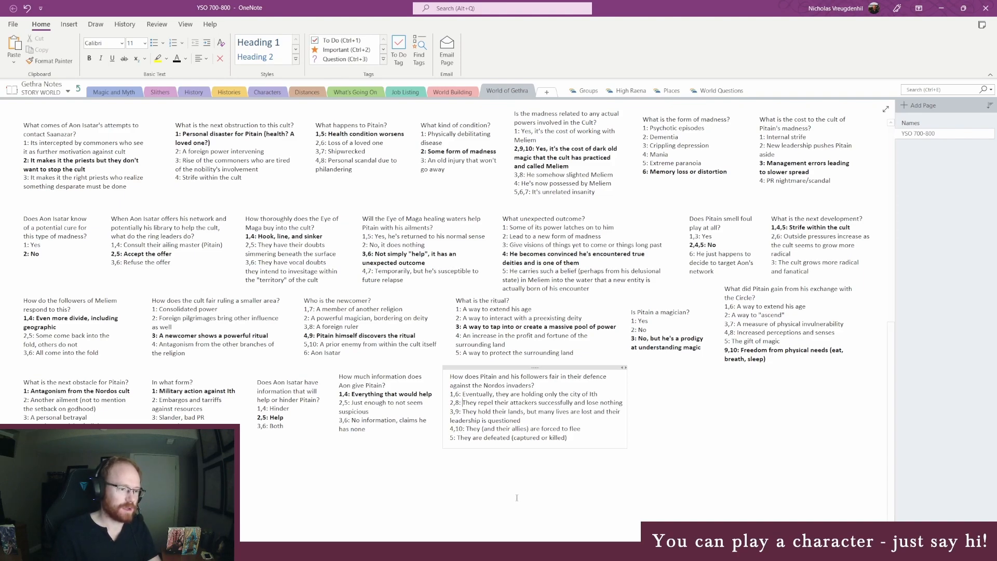
{"action": "type", "text": ",11"}
{"action": "key", "text": "Down"}
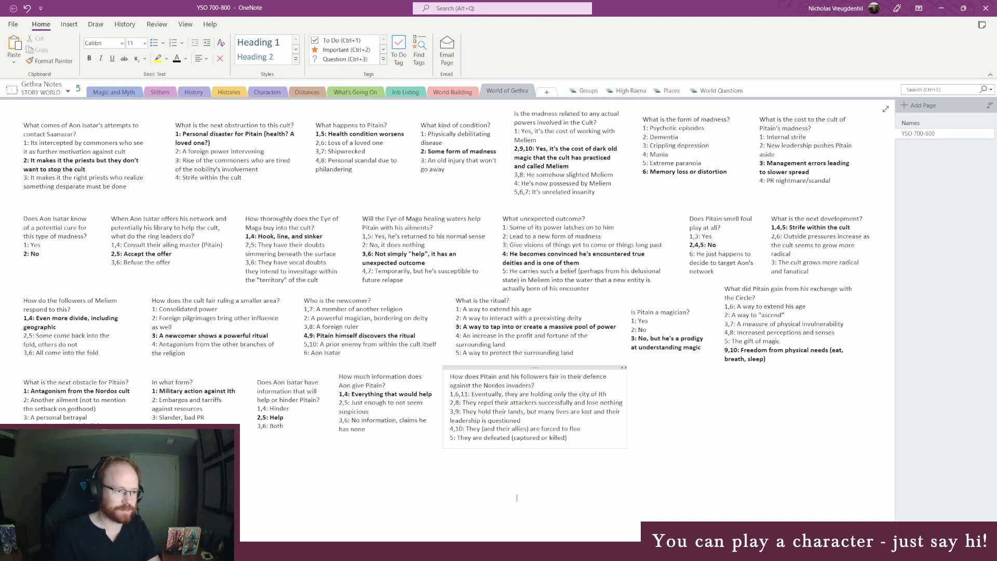
{"action": "type", "text": ",13"}
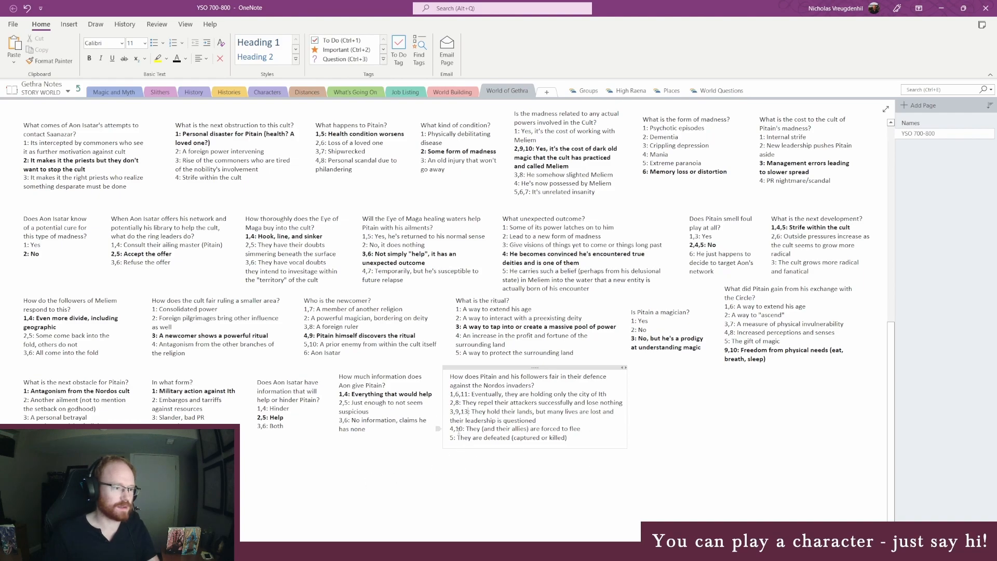
- Change roll number 13 to 12 in the many-lives-lost answer about the defence against the Nordos invaders
{"action": "left_click", "coordinate": [212, 550]}
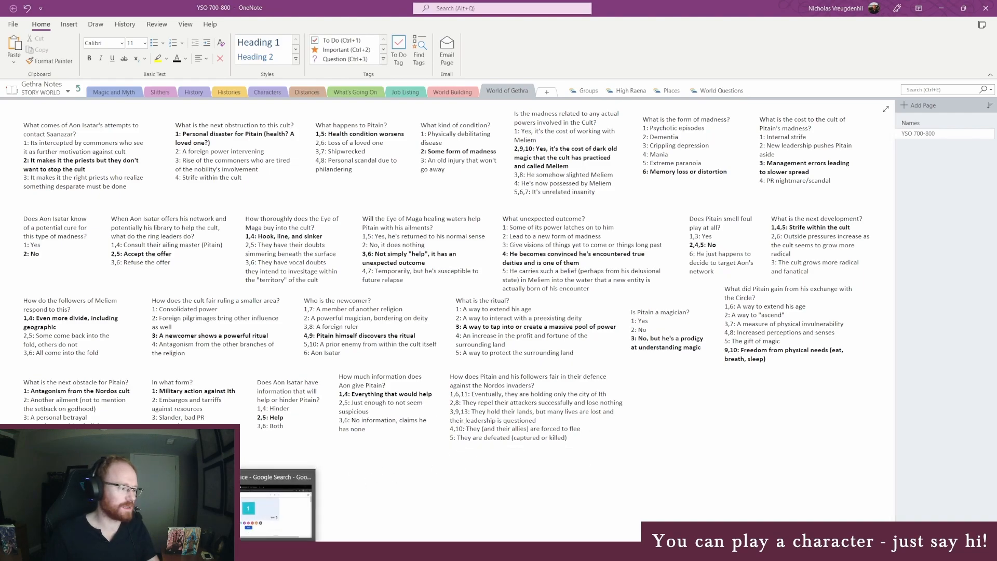
{"action": "left_click", "coordinate": [472, 374]}
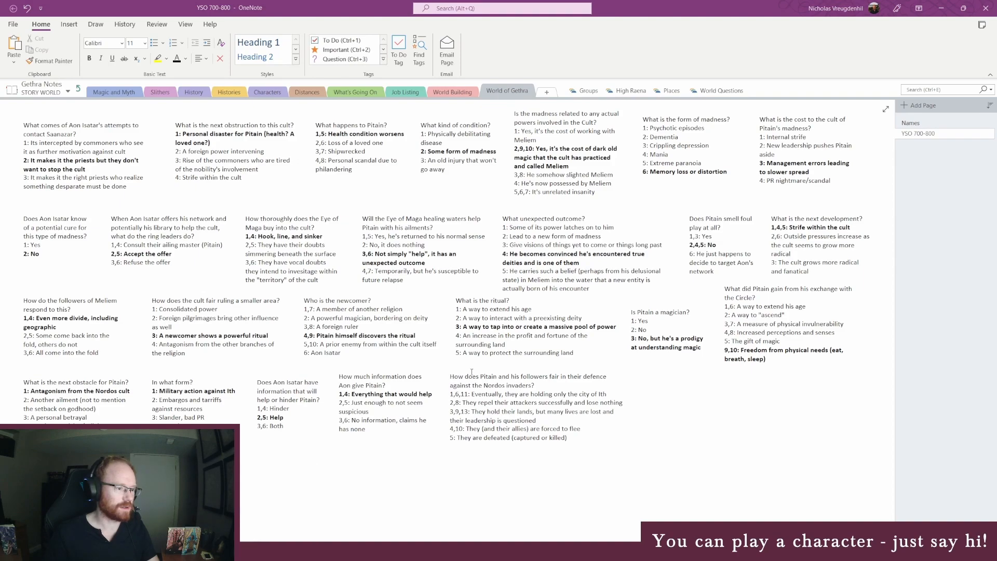
{"action": "left_click", "coordinate": [469, 411]}
{"action": "key", "text": "BackSpace"}
{"action": "type", "text": "2"}
- Switch to the Google dice roller, remove the existing die, move the browser window off the question and roll one 12-sided die
{"action": "left_click", "coordinate": [212, 551]}
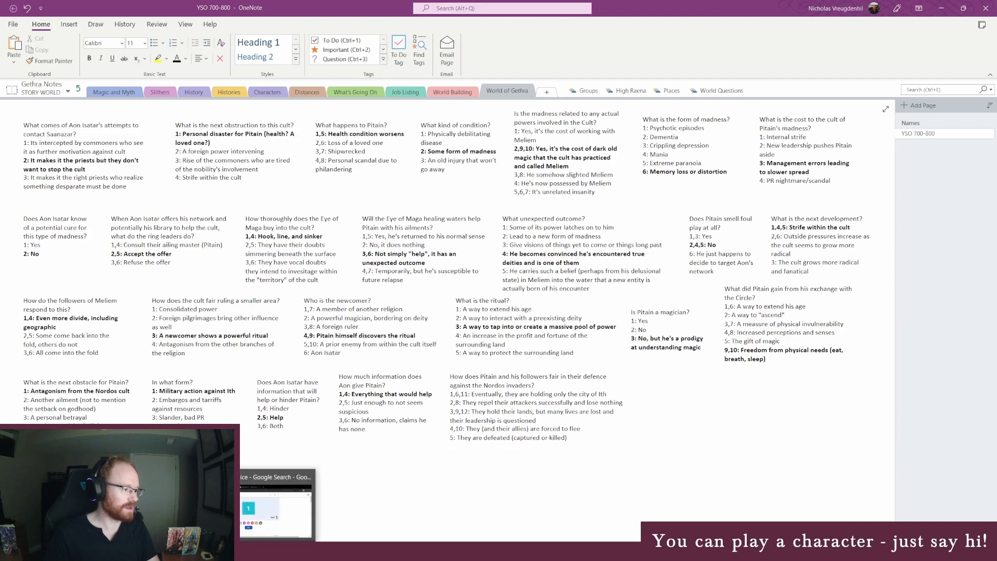
{"action": "left_click", "coordinate": [265, 509]}
{"action": "left_click", "coordinate": [661, 306]}
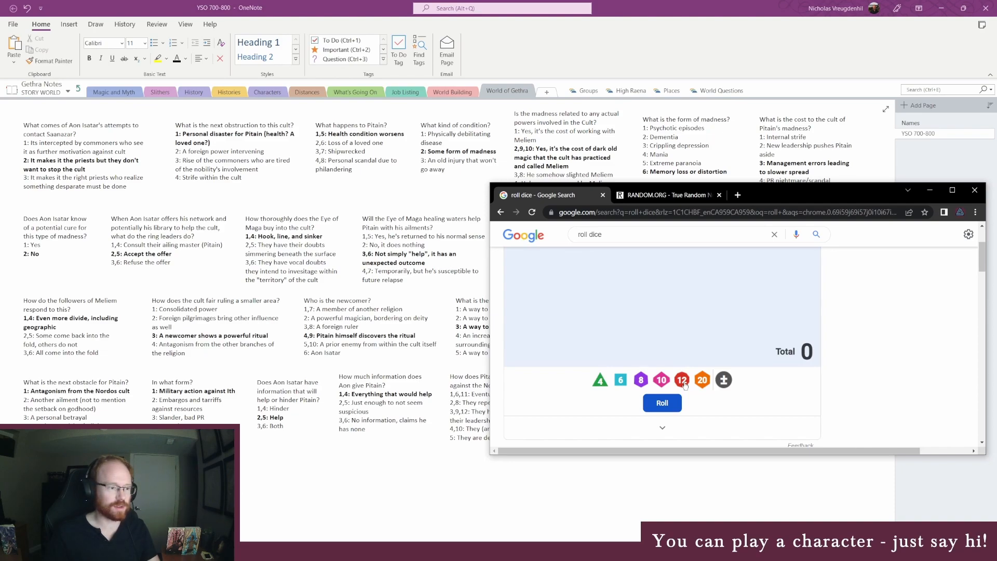
{"action": "left_click_drag", "start_coordinate": [760, 196], "coordinate": [751, 104]}
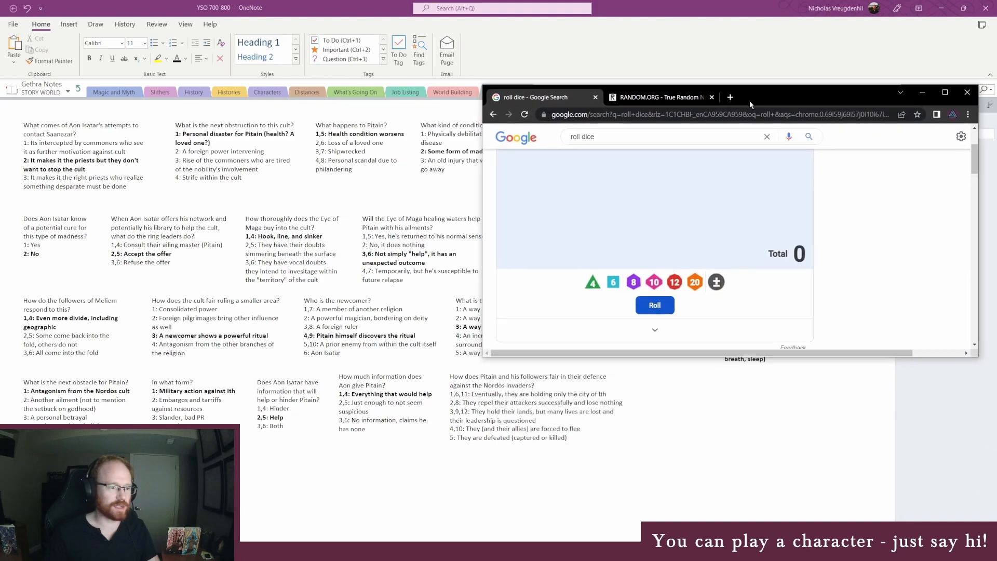
{"action": "left_click", "coordinate": [675, 283]}
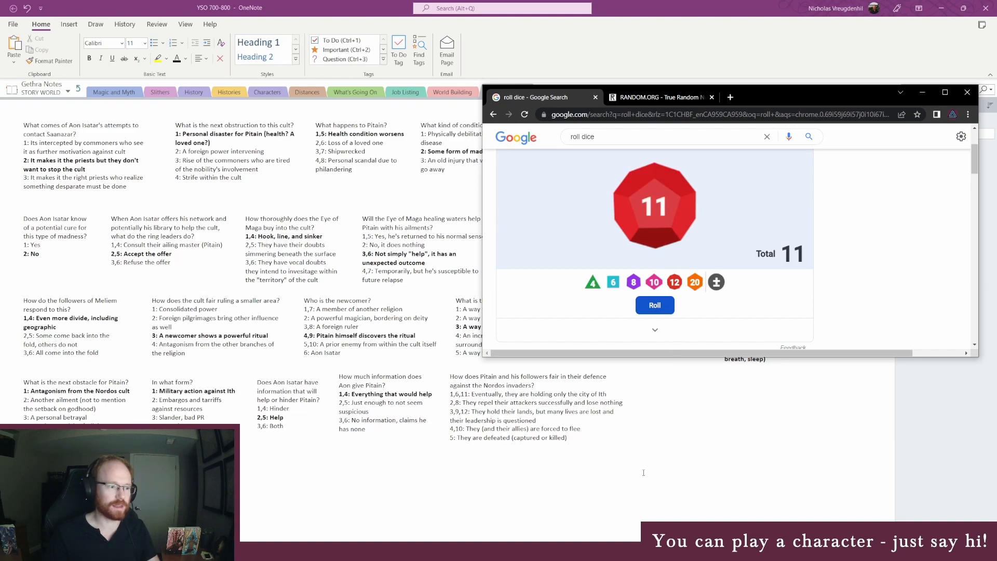
- Bold answer 1,6,11, "Eventually, they are holding only the city of Ith", in the OneNote defence question
{"action": "left_click", "coordinate": [548, 447]}
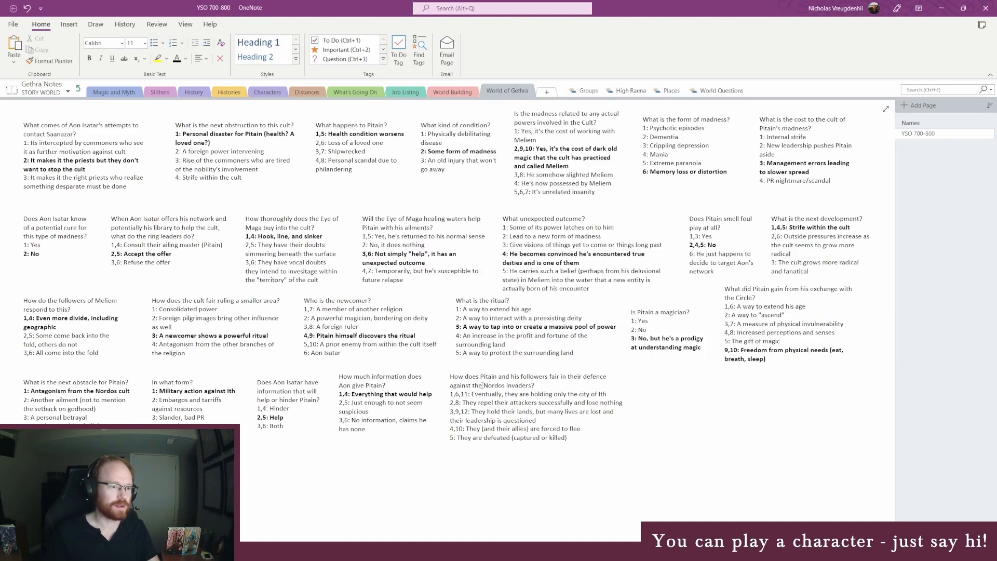
{"action": "left_click", "coordinate": [442, 394]}
{"action": "left_click", "coordinate": [499, 404]}
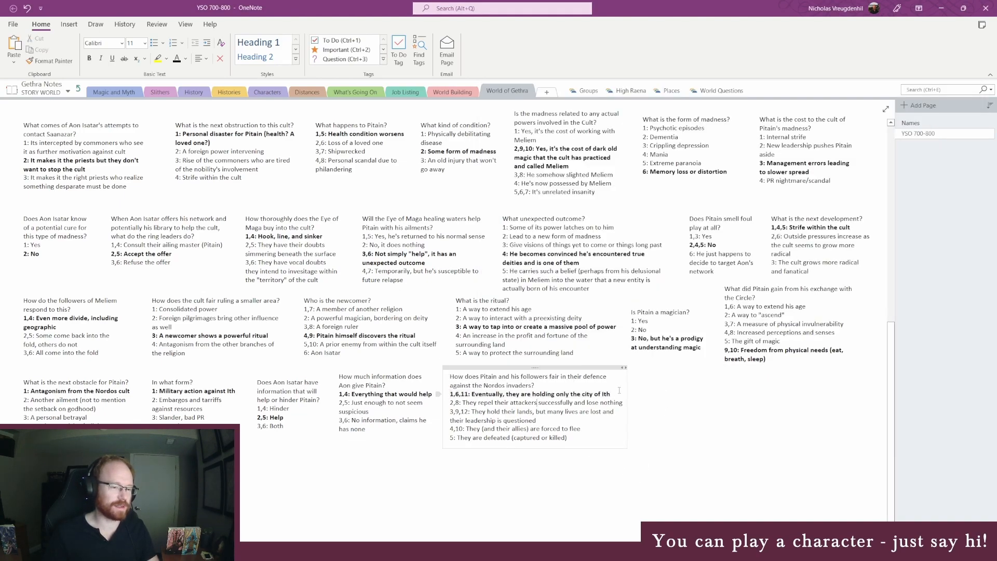
{"action": "left_click_drag", "start_coordinate": [626, 393], "coordinate": [630, 394]}
{"action": "left_click", "coordinate": [658, 416]}
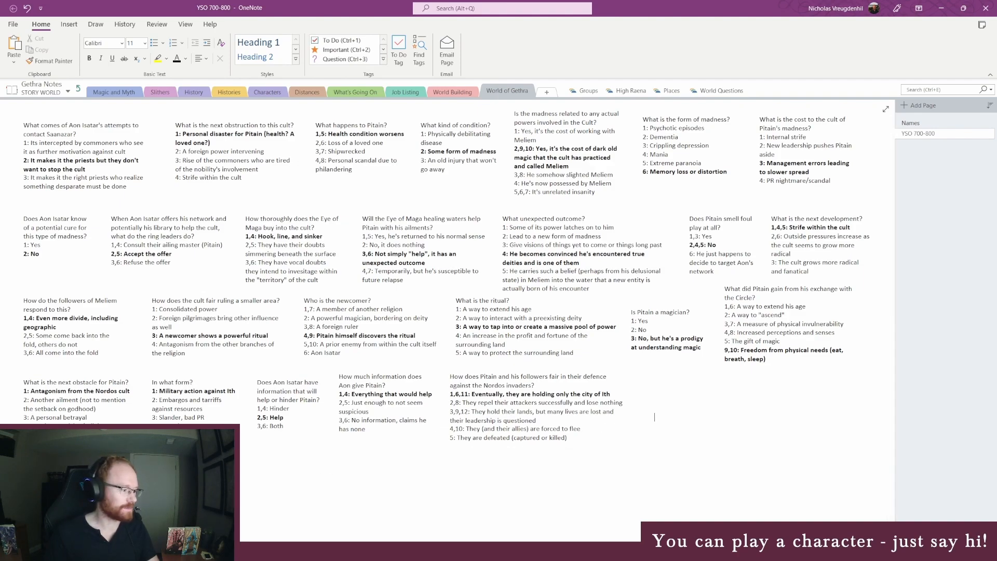
- Switch to the World Anvil article and start a new paragraph under Attack on Ith with "Over the course of ensuing struggle,"
{"action": "key", "text": "alt+Tab"}
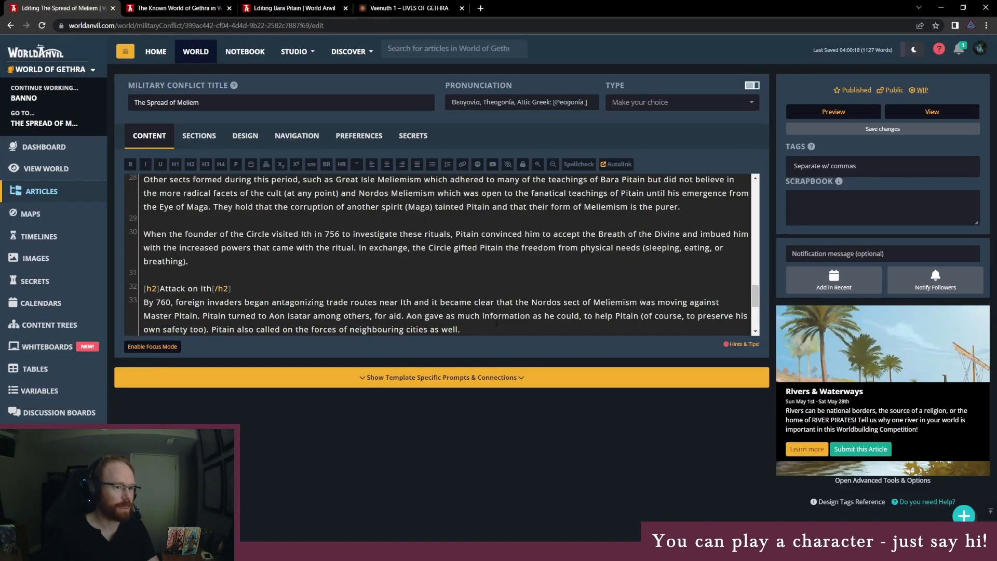
{"action": "scroll", "coordinate": [497, 323], "scroll_direction": "down", "scroll_amount": 1}
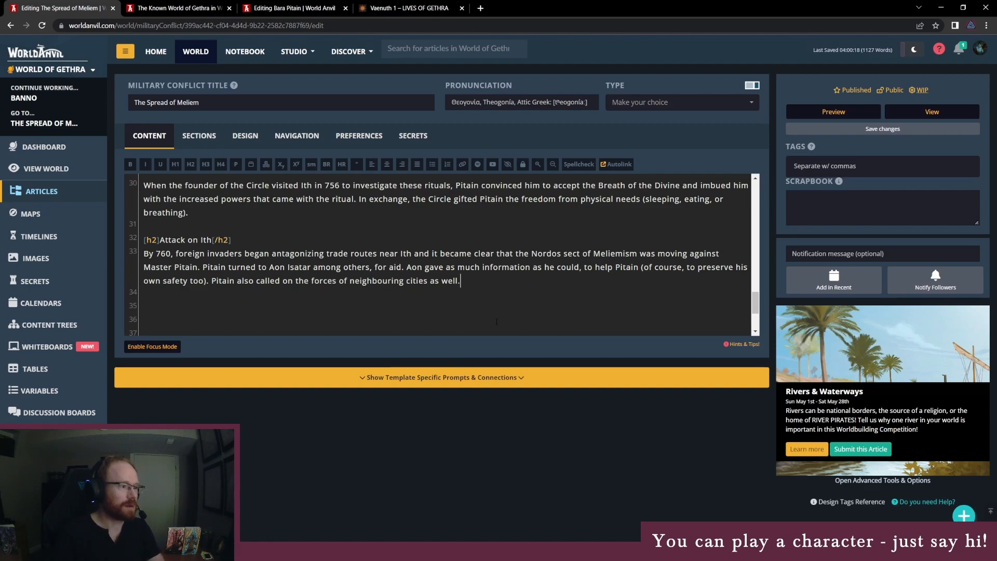
{"action": "left_click", "coordinate": [470, 279]}
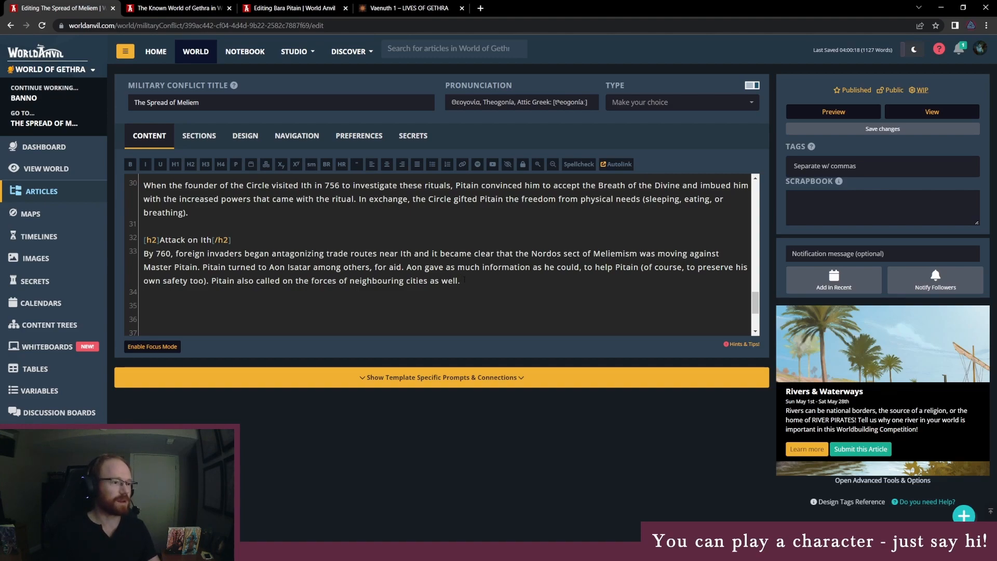
{"action": "scroll", "coordinate": [480, 287], "scroll_direction": "up", "scroll_amount": 1}
{"action": "scroll", "coordinate": [314, 215], "scroll_direction": "down", "scroll_amount": 2}
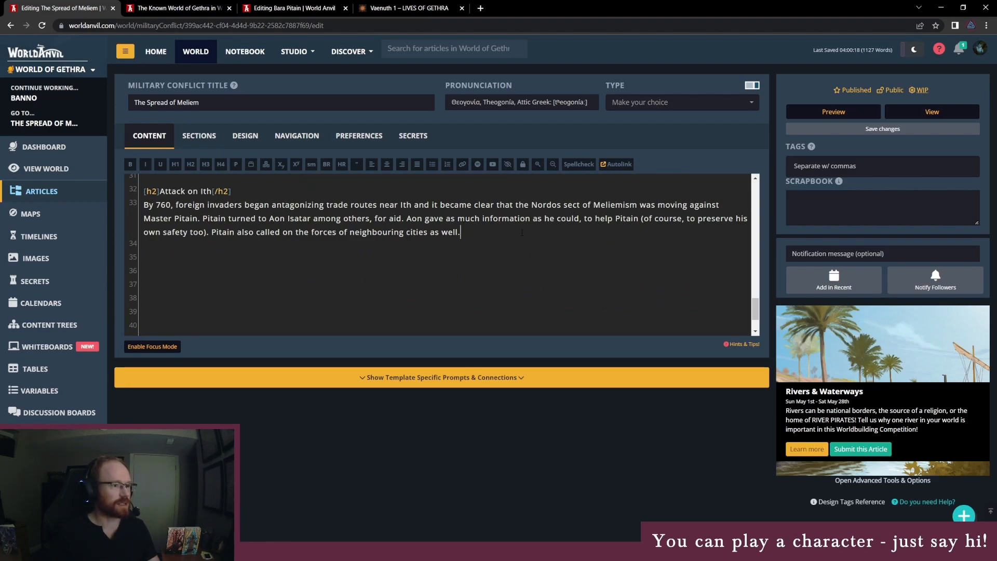
{"action": "scroll", "coordinate": [522, 232], "scroll_direction": "up", "scroll_amount": 1}
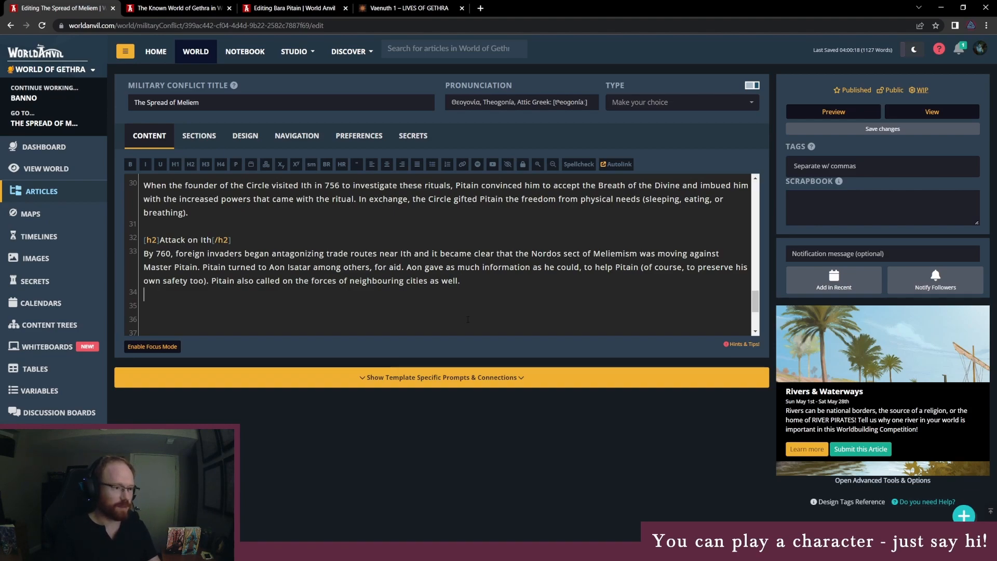
{"action": "key", "text": "Return"}
{"action": "key", "text": "Return"}
{"action": "type", "text": "Over the course o"}
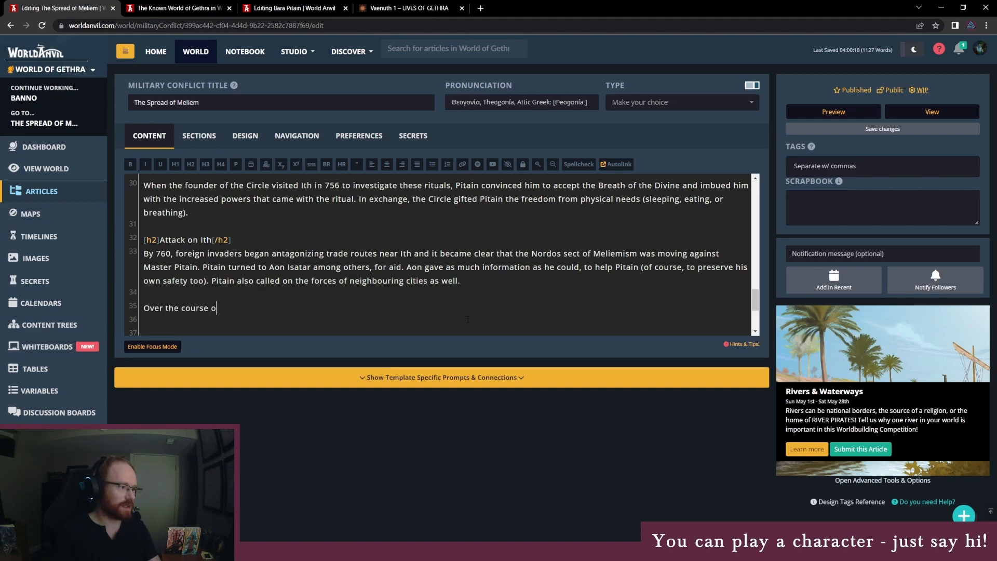
{"action": "type", "text": "f ensuing struggle,"}
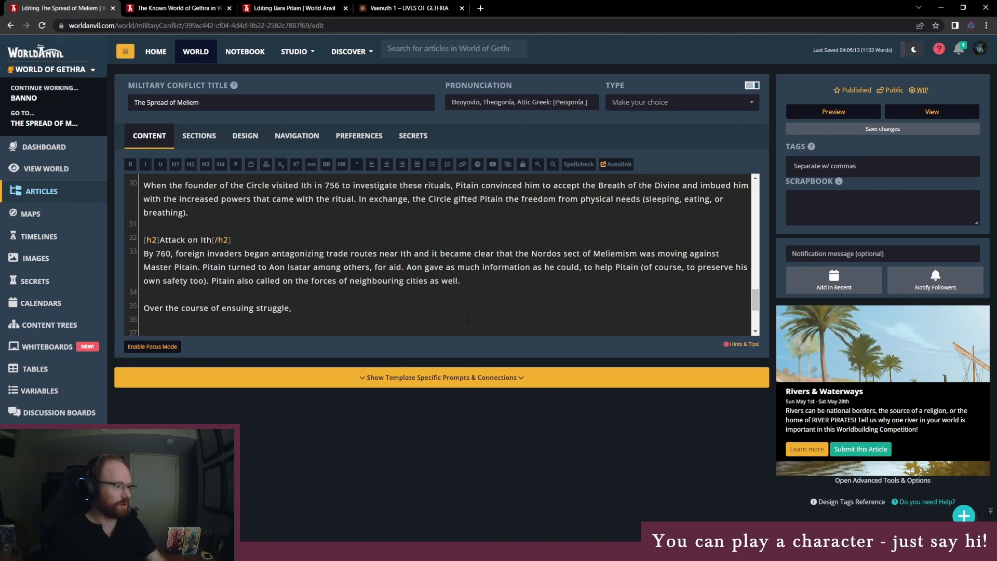
- Complete the sentence with "Pitain and his followers were forced to hold Ith as their final stronghold."
{"action": "type", "text": "Pitain"}
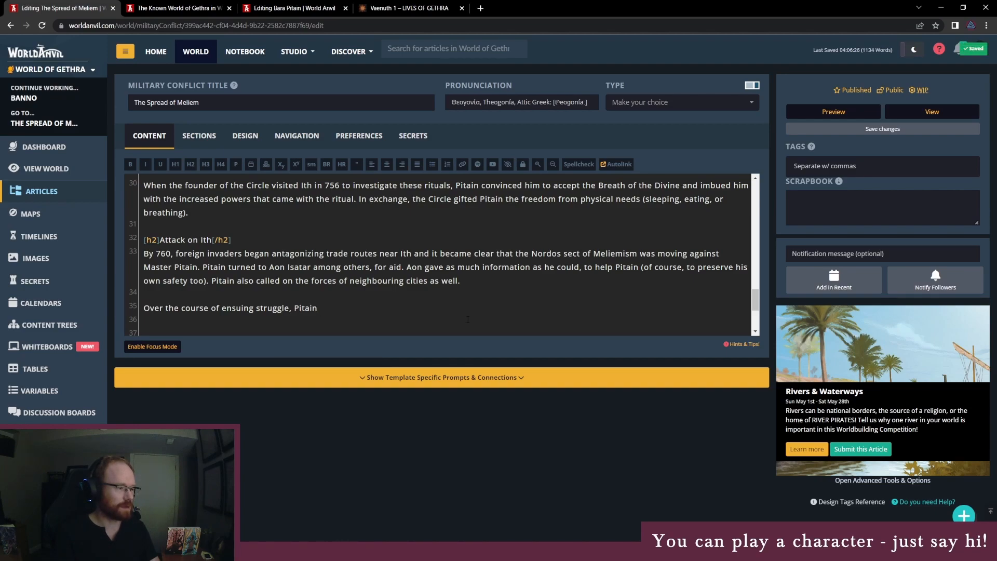
{"action": "type", "text": " and his followers were forced to hold Ith as their final"}
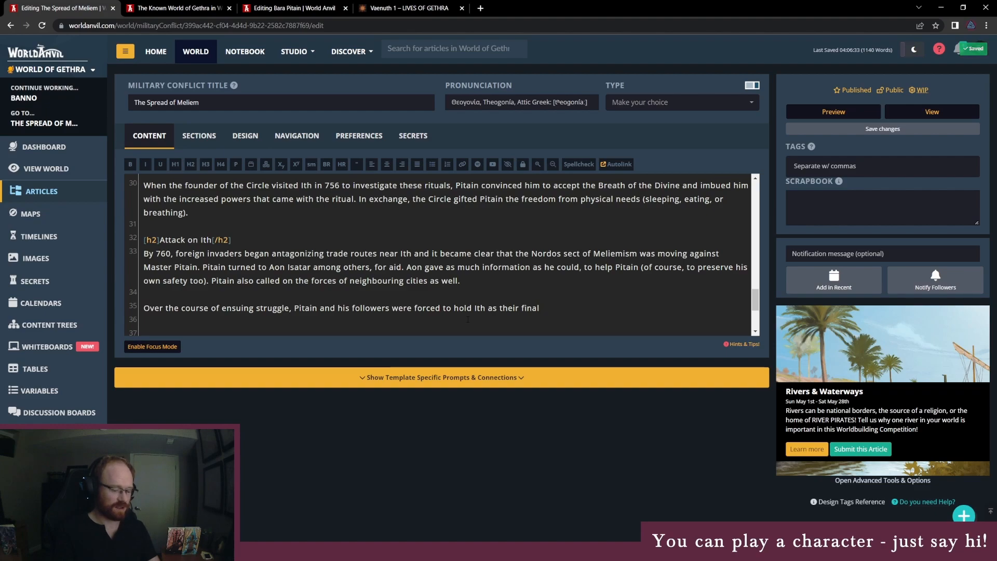
{"action": "type", "text": " stronghold"}
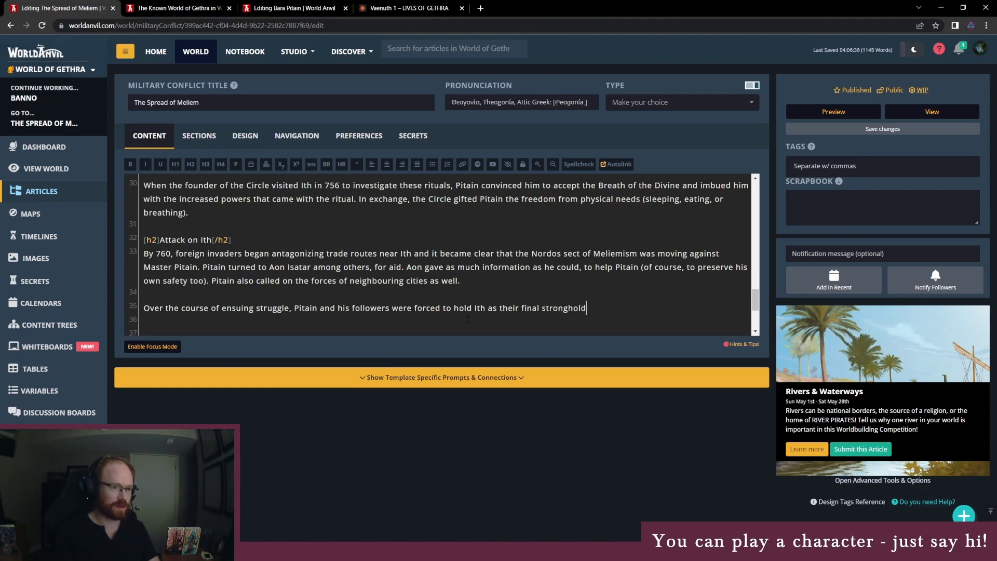
{"action": "type", "text": ","}
{"action": "type", "text": "."}
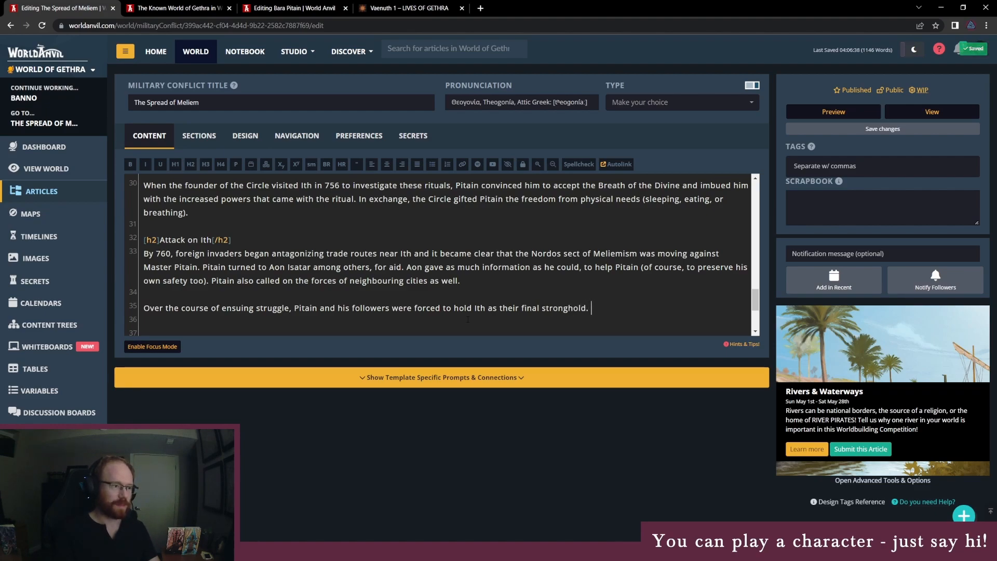
- Insert "the" before "ensuing struggle" in the new paragraph
{"action": "left_click", "coordinate": [613, 311]}
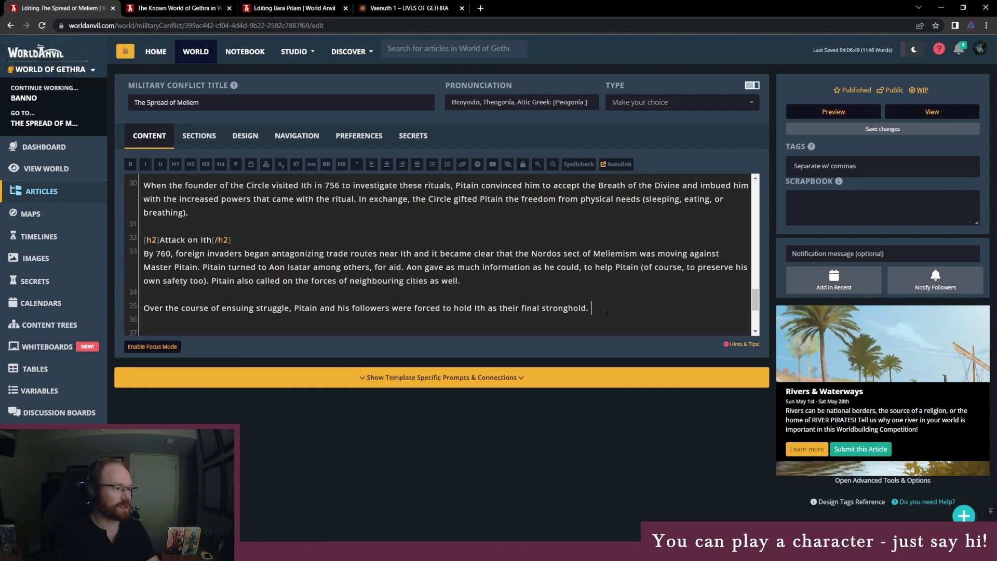
{"action": "left_click", "coordinate": [222, 310]}
{"action": "type", "text": "the"}
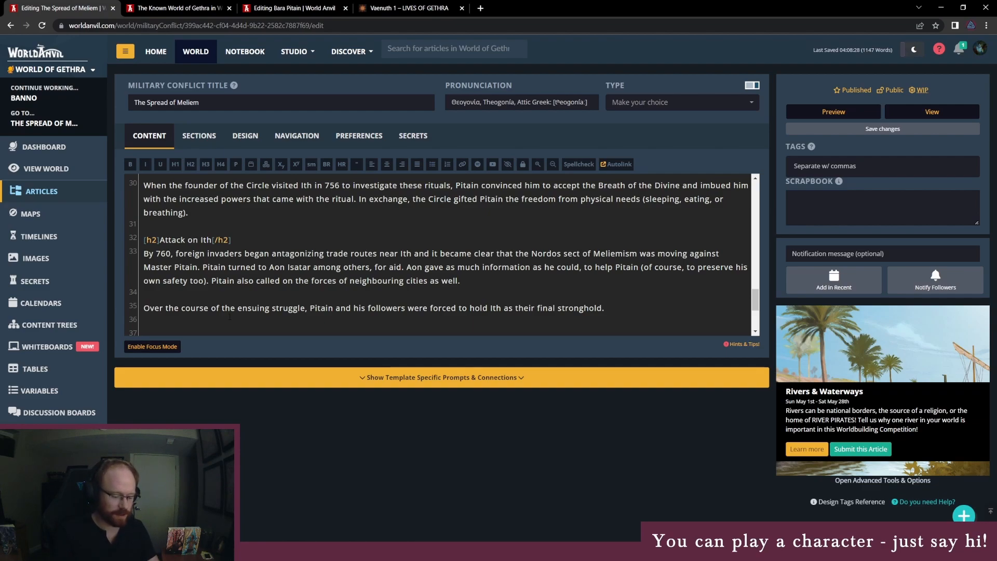
- Add the sentence "To ensure they would not fall, the conducted another great ritual, this one conjuring massive stone walls from the ground itself."
{"action": "type", "text": "To ensure "}
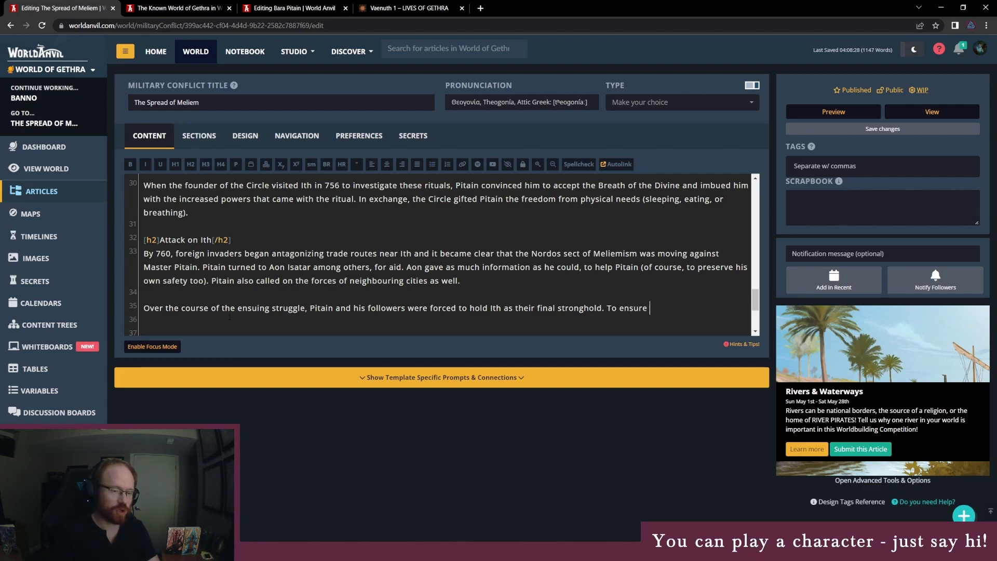
{"action": "type", "text": "they would not fall, the "}
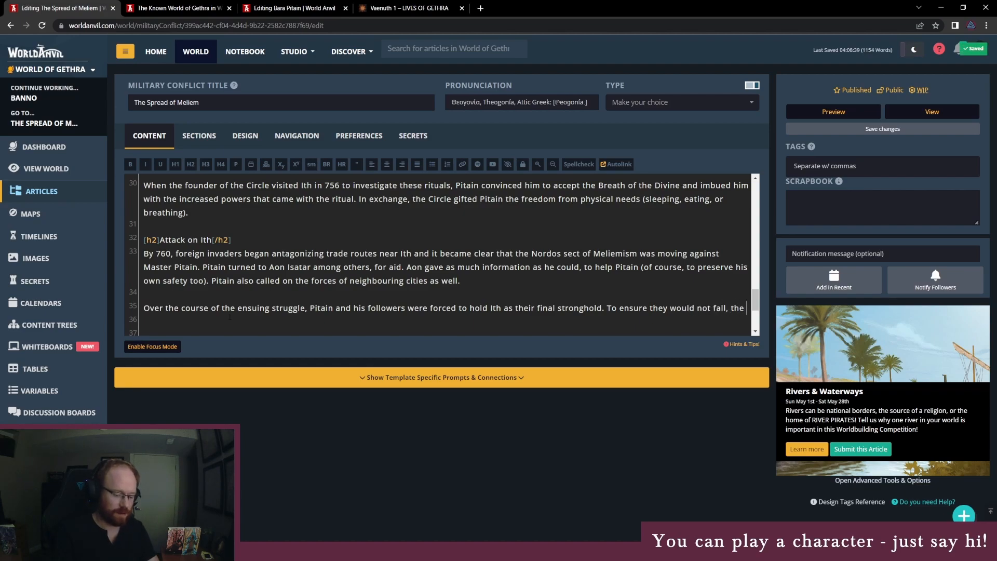
{"action": "type", "text": "c"}
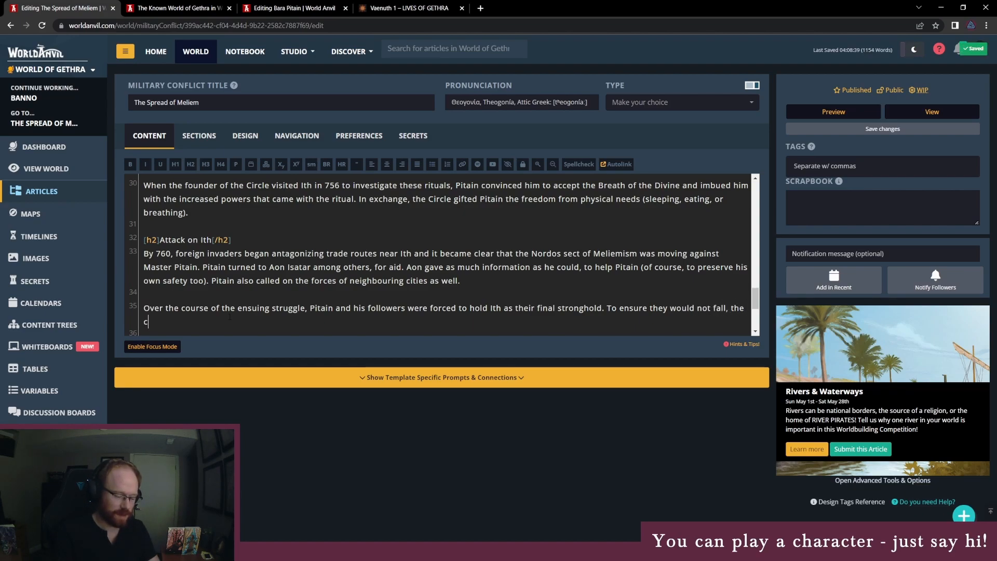
{"action": "type", "text": "onducted an"}
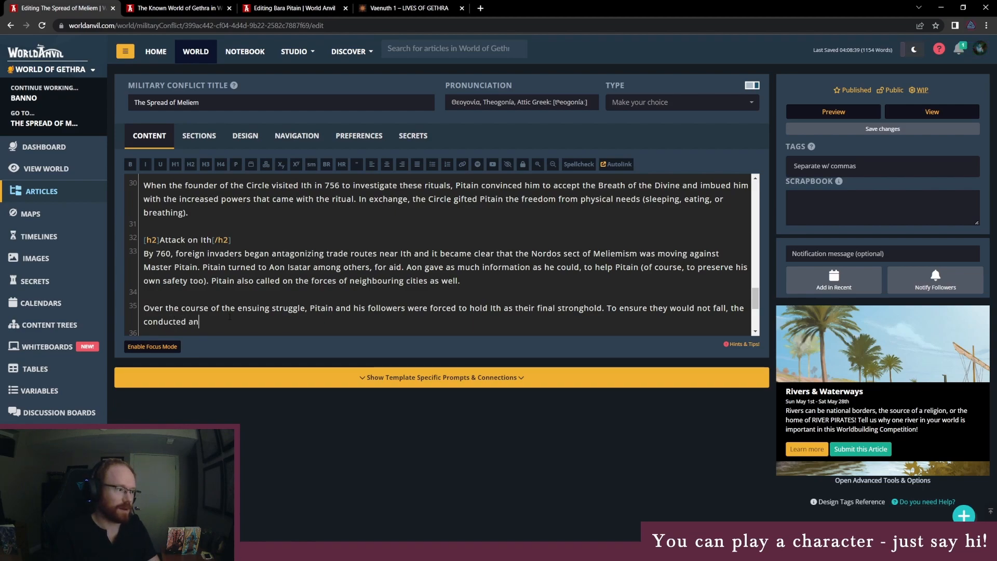
{"action": "type", "text": "other great ritual,"}
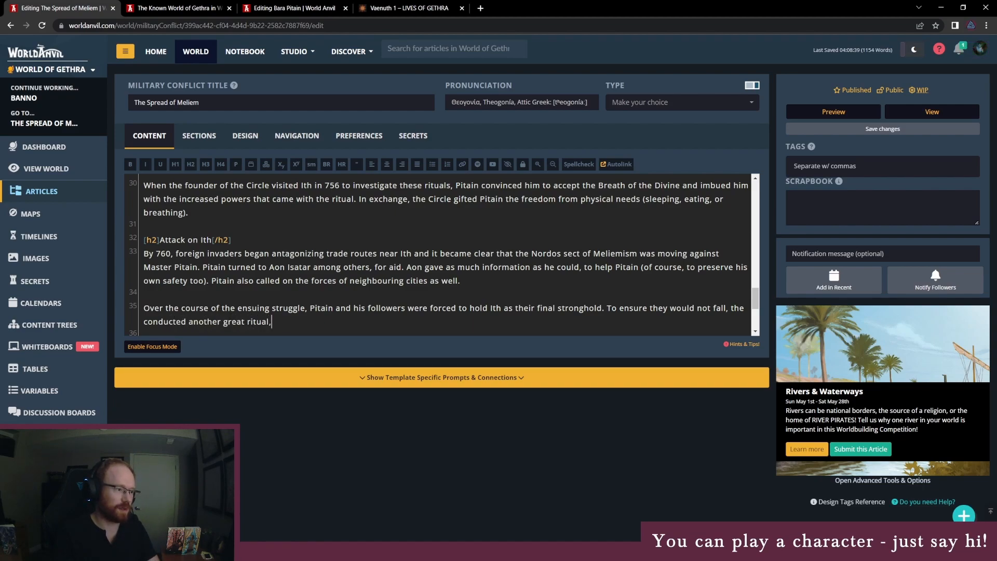
{"action": "type", "text": " this one conju"}
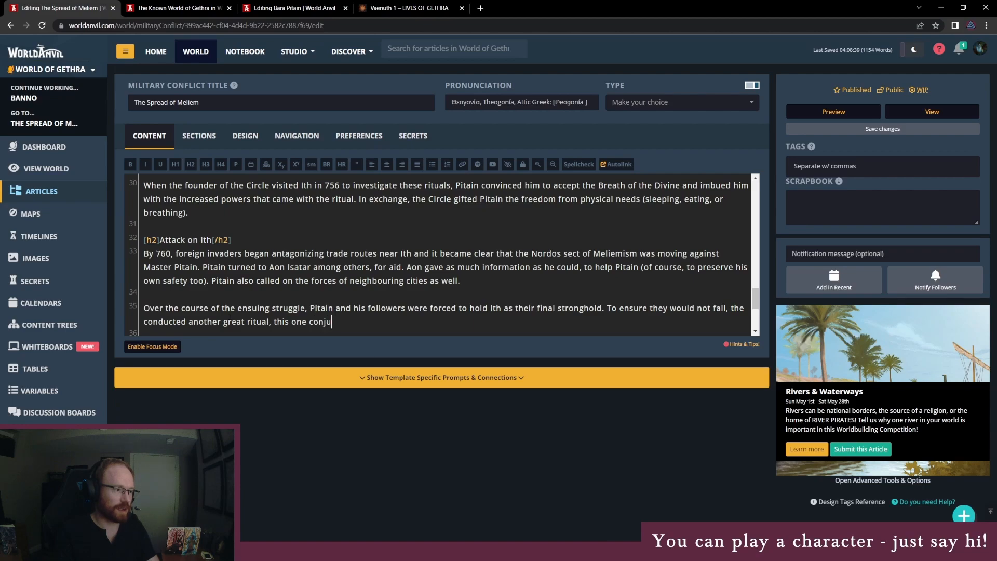
{"action": "type", "text": "ring massive stone walls from the "}
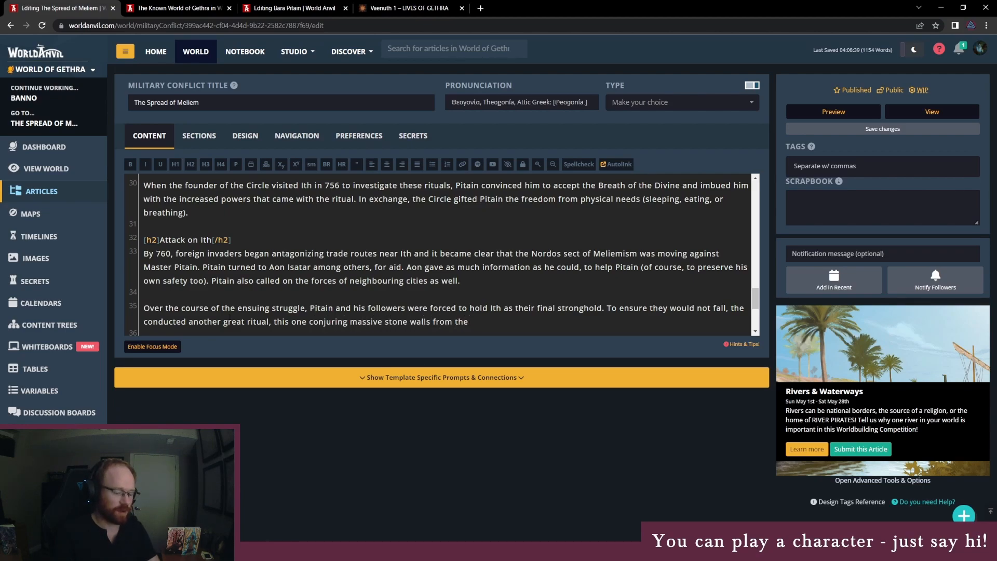
{"action": "type", "text": "ground itself."}
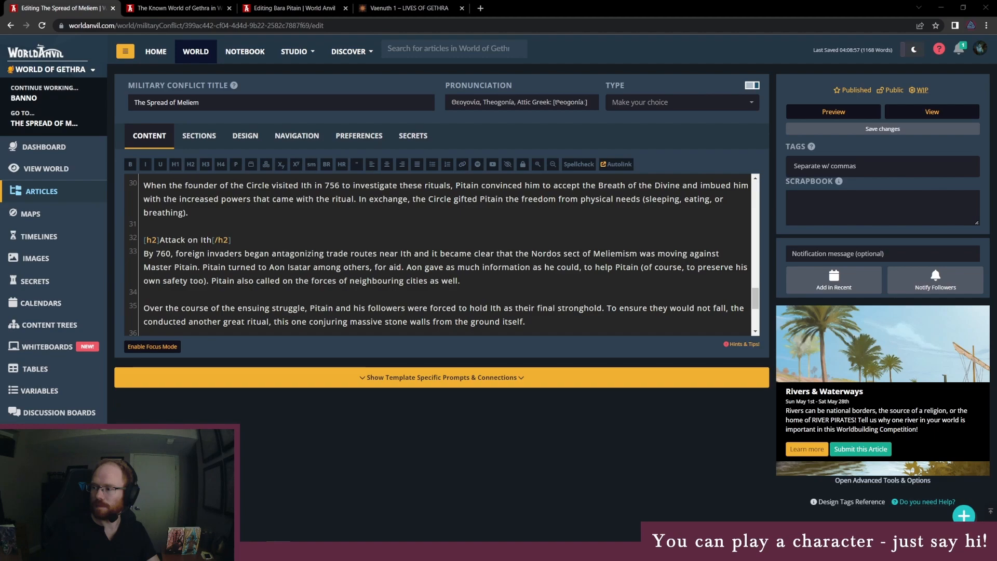
- Switch to the OneNote page and start a new note asking "Is Aon able to steal information from the cult on their rituals without being noticed?"
{"action": "scroll", "coordinate": [546, 313], "scroll_direction": "down", "scroll_amount": 1}
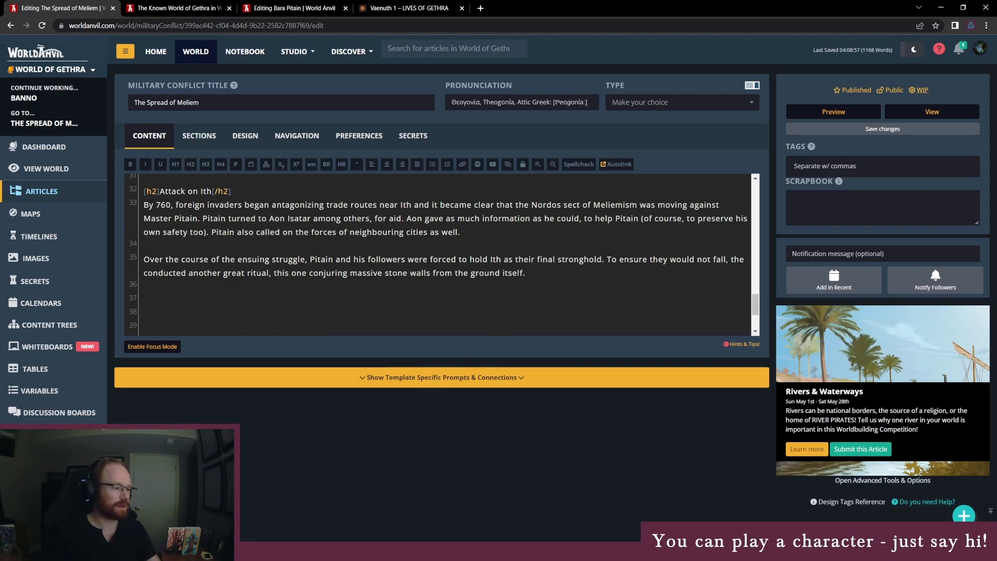
{"action": "key", "text": "alt+Tab"}
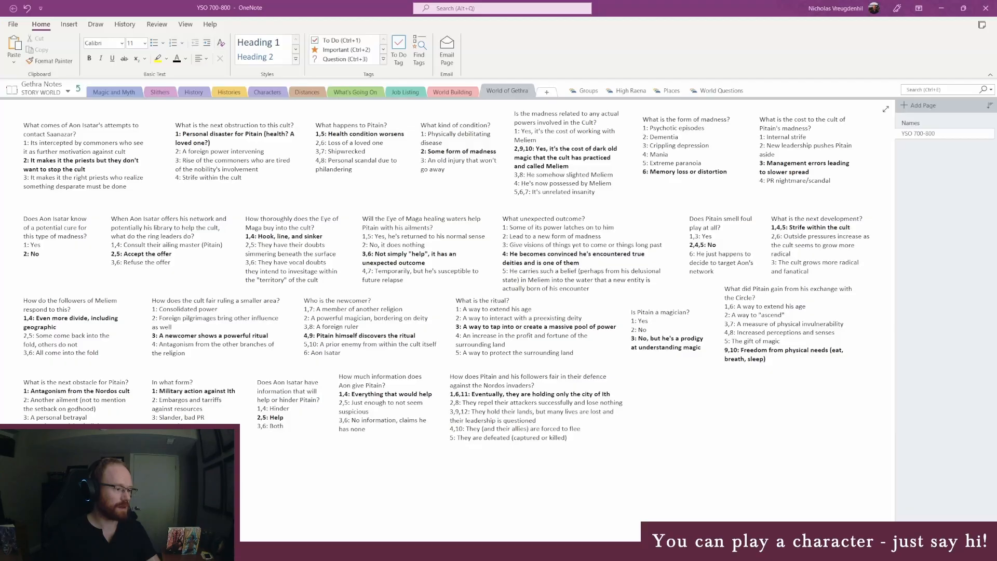
{"action": "left_click", "coordinate": [675, 393]}
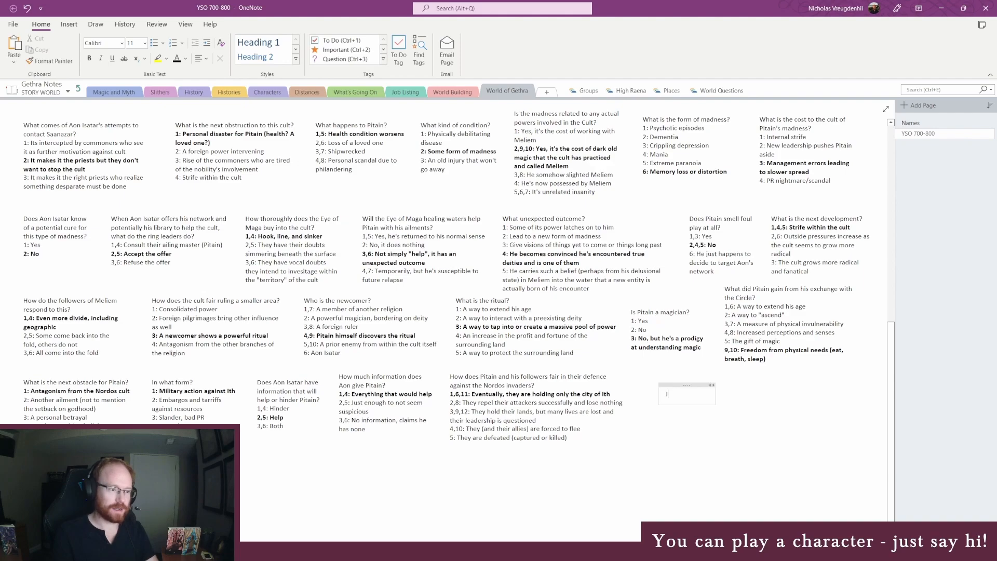
{"action": "type", "text": "Is Aon able to steal "}
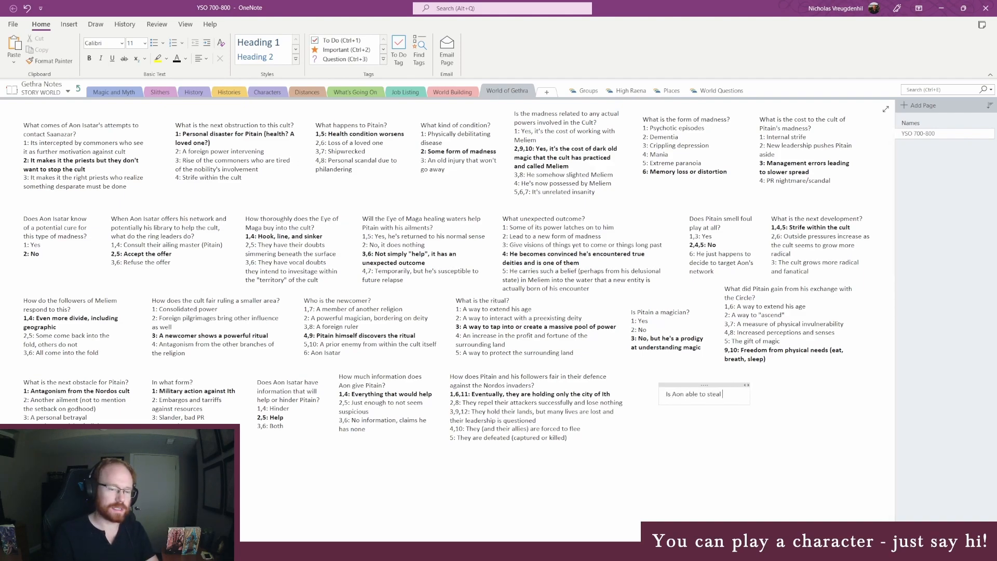
{"action": "type", "text": "tnformation "}
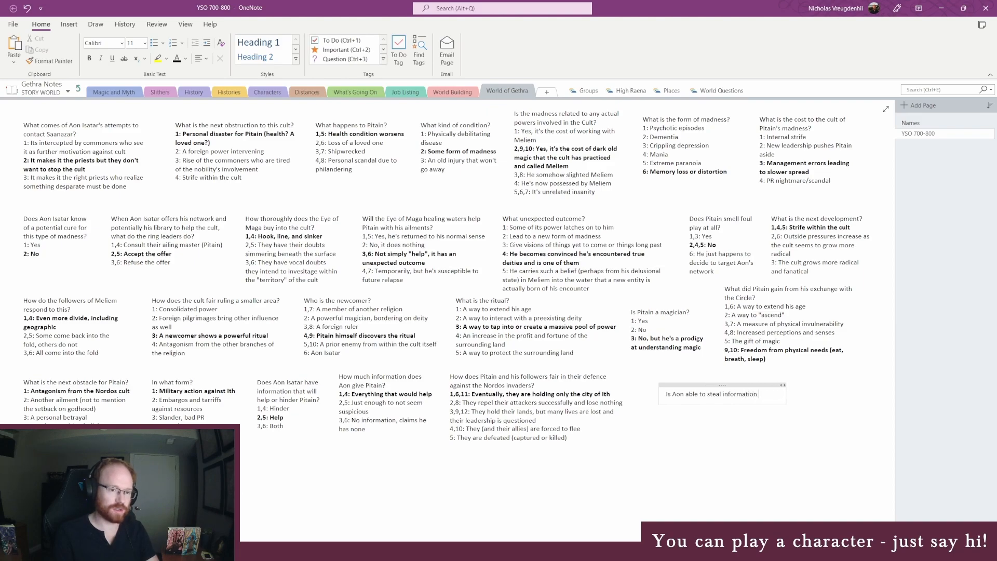
{"action": "type", "text": "from the cult on the"}
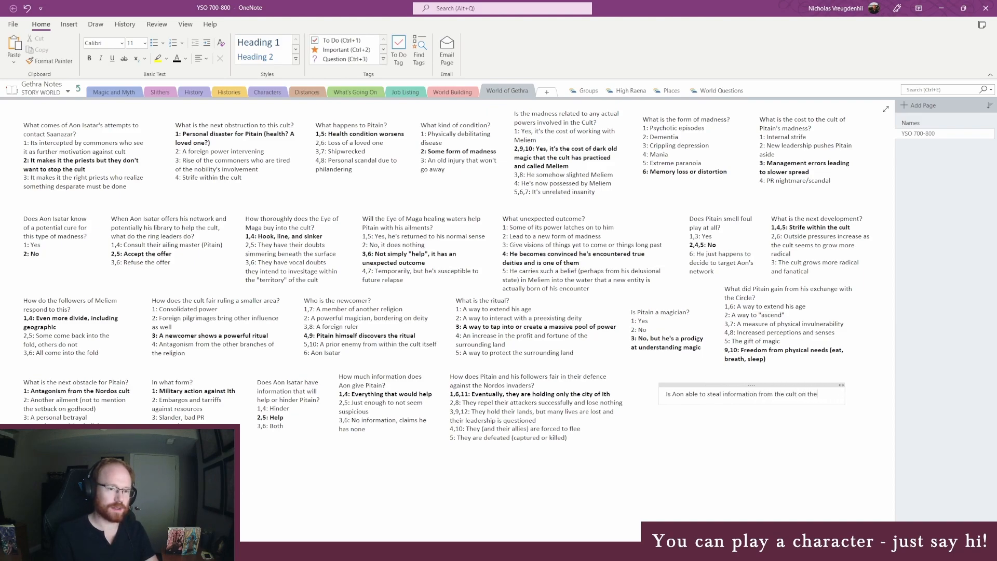
{"action": "type", "text": "ir rituals without being noticed?"}
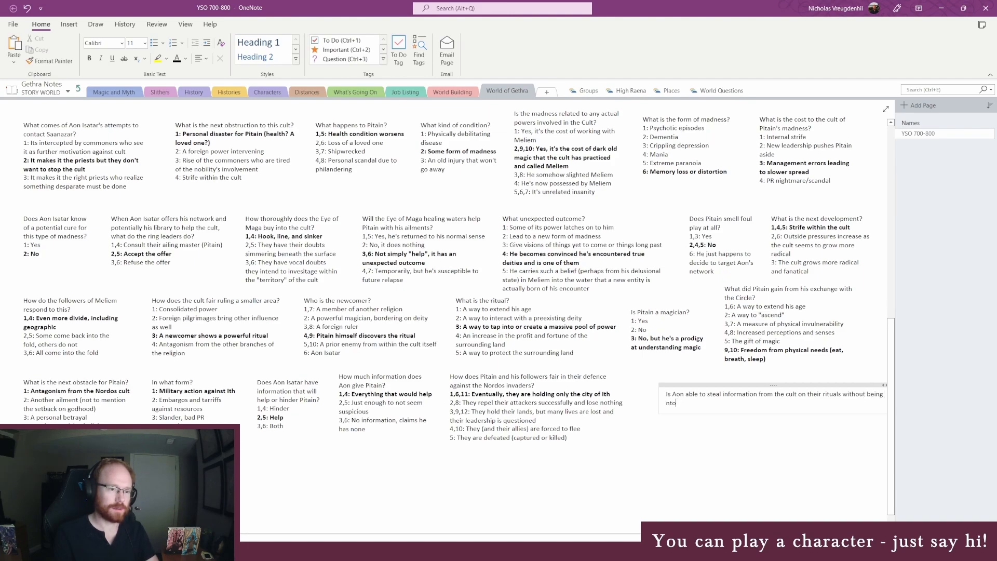
- Reword the new question's opening to "Are Aon's agents able to steal information"
{"action": "left_click", "coordinate": [673, 394]}
{"action": "key", "text": "BackSpace"}
{"action": "key", "text": "BackSpace"}
{"action": "type", "text": "Are Aon"}
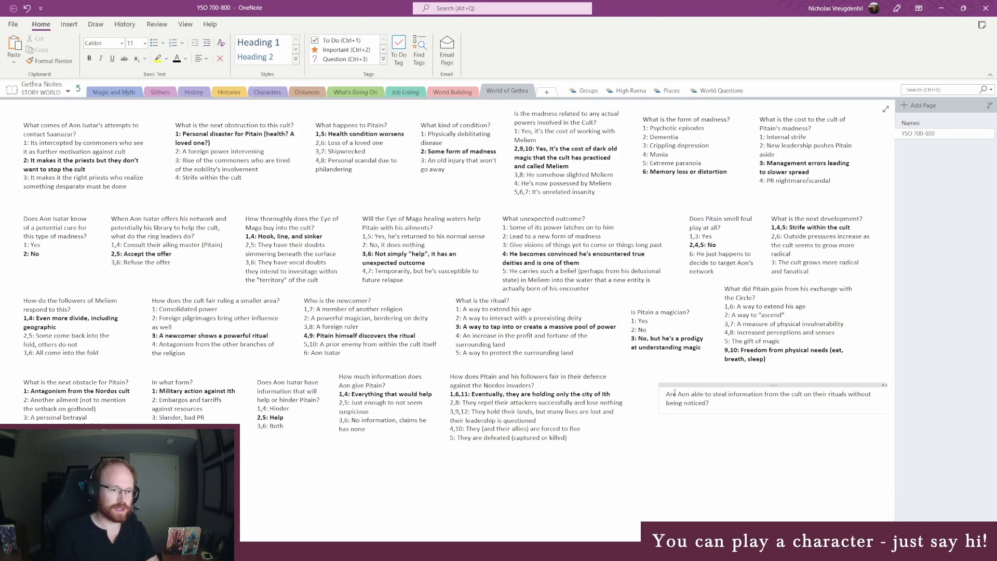
{"action": "type", "text": "'s ab"}
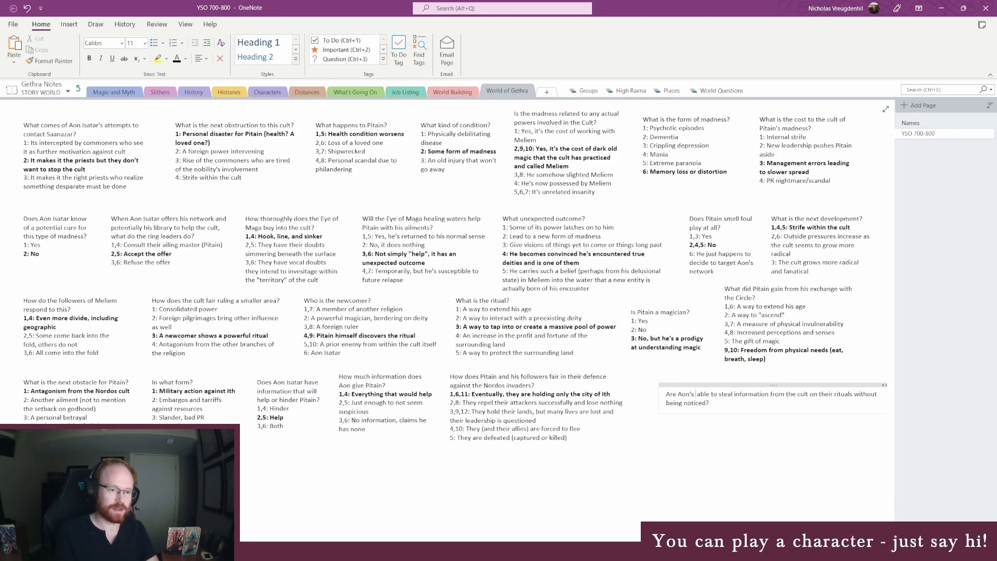
{"action": "key", "text": "BackSpace"}
{"action": "type", "text": "gents"}
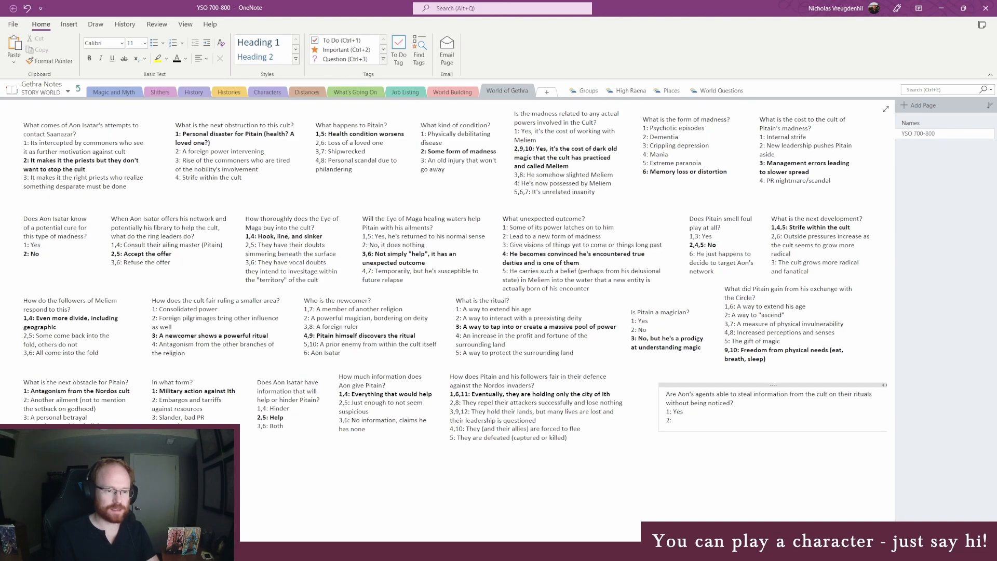
- List the answers "1: Yes" and "2: Yes, but the information that is stolen is noticed" beneath the question, and start a third option
{"action": "type", "text": "s, but the information that"}
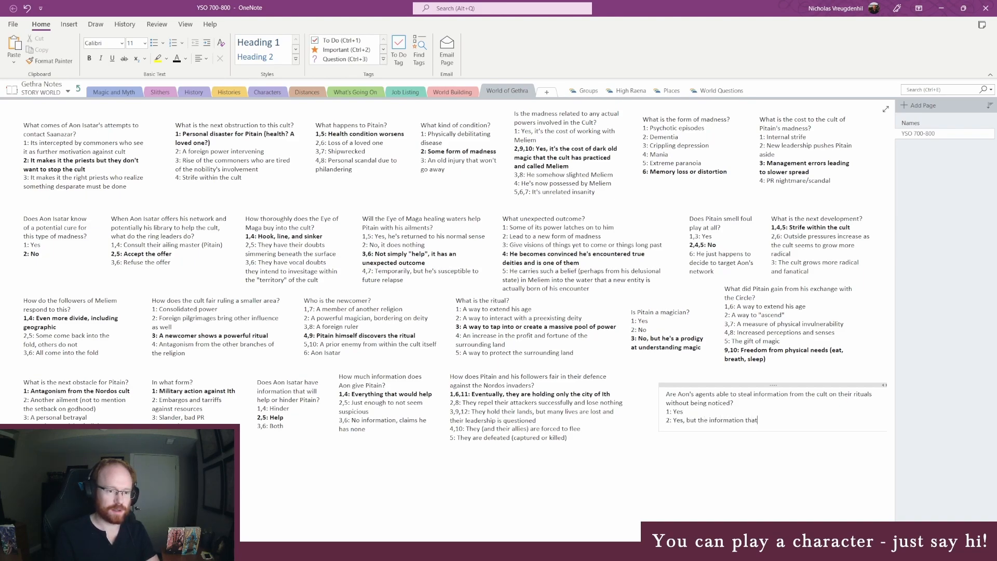
{"action": "type", "text": " is stolen is found"}
{"action": "key", "text": "Return"}
{"action": "key", "text": "BackSpace"}
{"action": "key", "text": "BackSpace"}
{"action": "key", "text": "BackSpace"}
{"action": "key", "text": "BackSpace"}
{"action": "key", "text": "BackSpace"}
{"action": "type", "text": "n"}
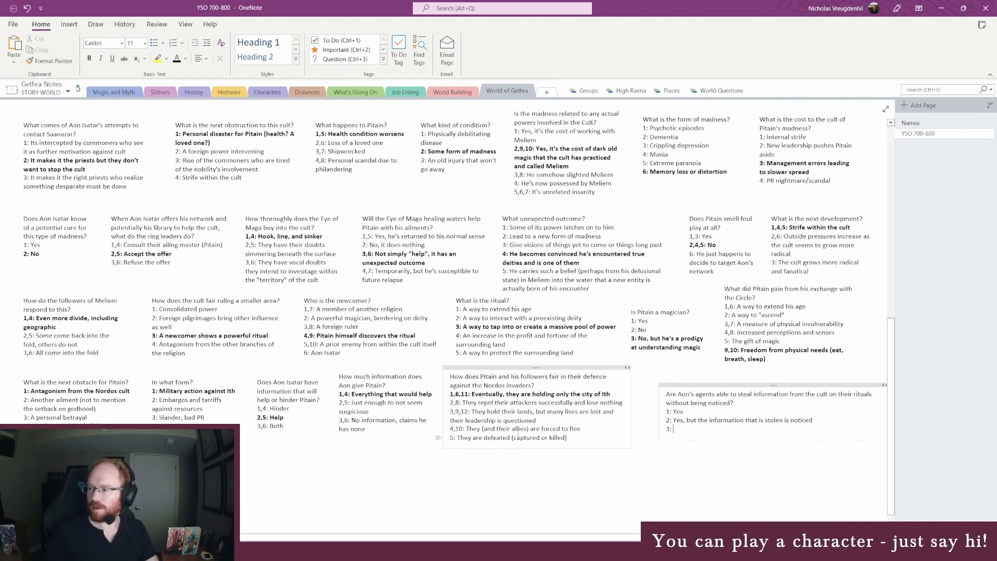
- Move the note about Aon's agents closer to the Nordos invaders note and narrow it so the text wraps into a compact column
{"action": "left_click_drag", "start_coordinate": [732, 387], "coordinate": [710, 376]}
{"action": "left_click", "coordinate": [680, 418]}
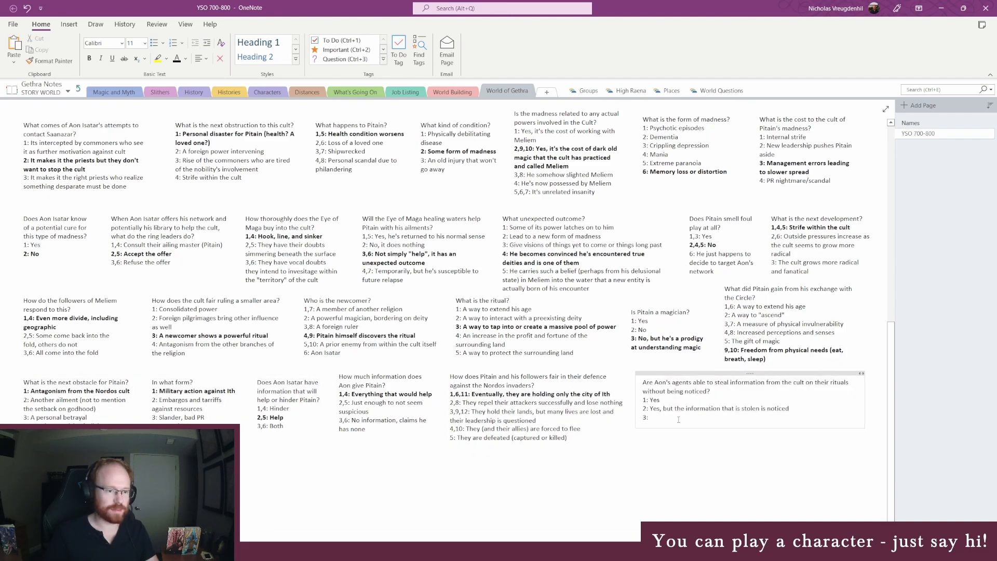
{"action": "left_click_drag", "start_coordinate": [865, 399], "coordinate": [743, 414]}
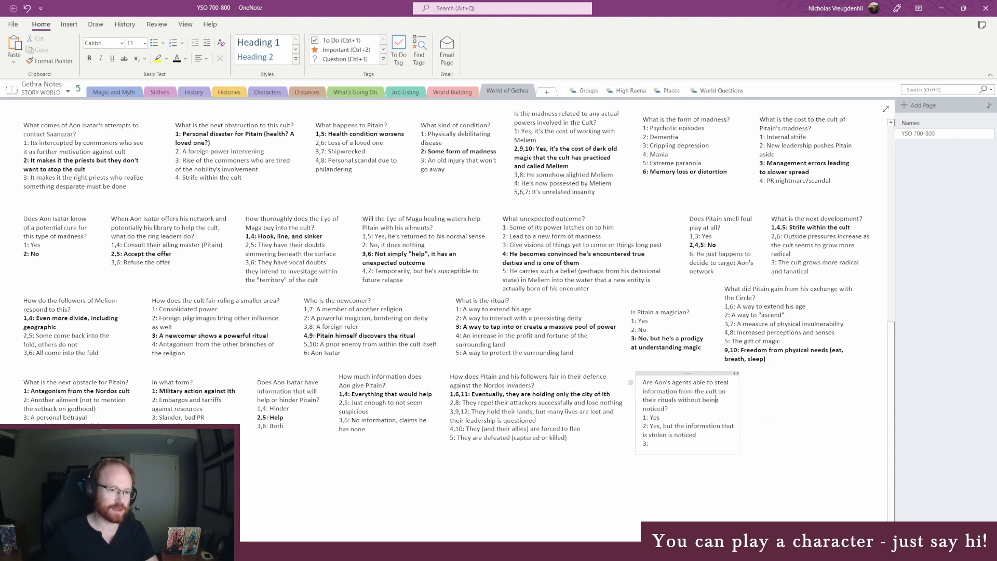
{"action": "left_click", "coordinate": [687, 373]}
- Fill in the third answer as "No, his agents are caught"
{"action": "left_click", "coordinate": [680, 452]}
{"action": "type", "text": "No, his ag"}
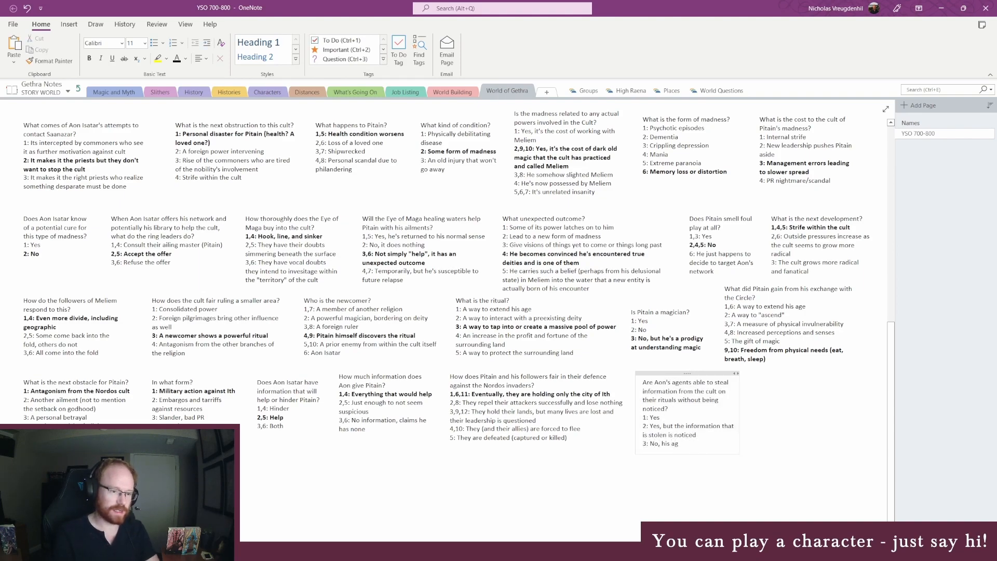
{"action": "type", "text": "ents are caught"}
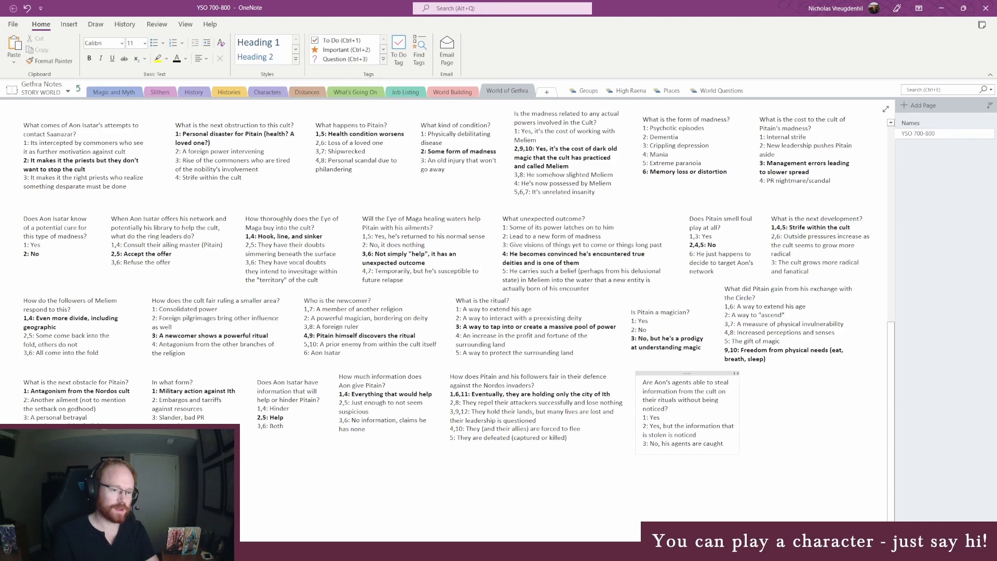
- Assign roll number 4 to the plain Yes answer and numbers 5 and 6 to the "Yes, but" answer
{"action": "key", "text": "Right"}
{"action": "key", "text": "Up"}
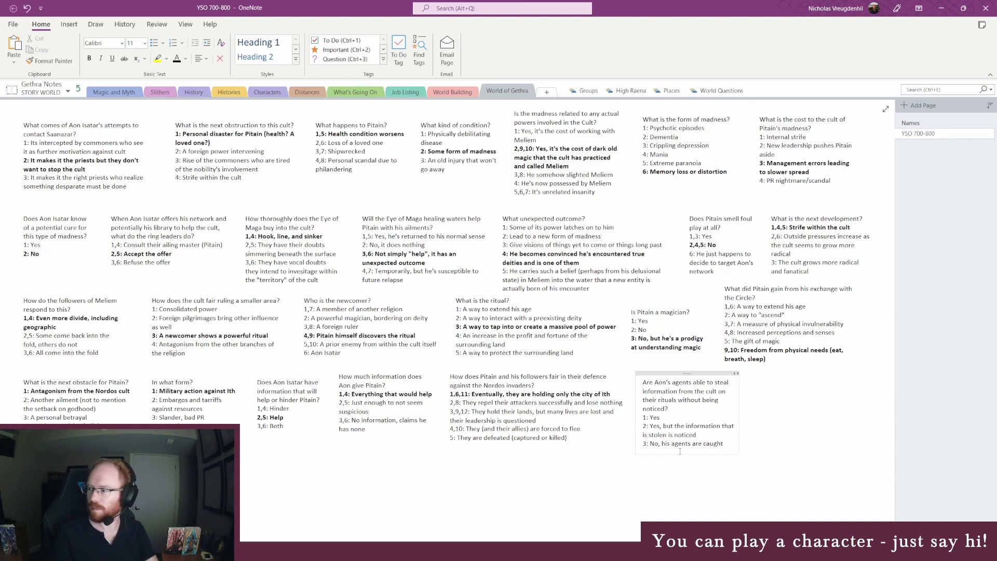
{"action": "key", "text": "Up"}
{"action": "type", "text": ",4"}
{"action": "type", "text": ",5"}
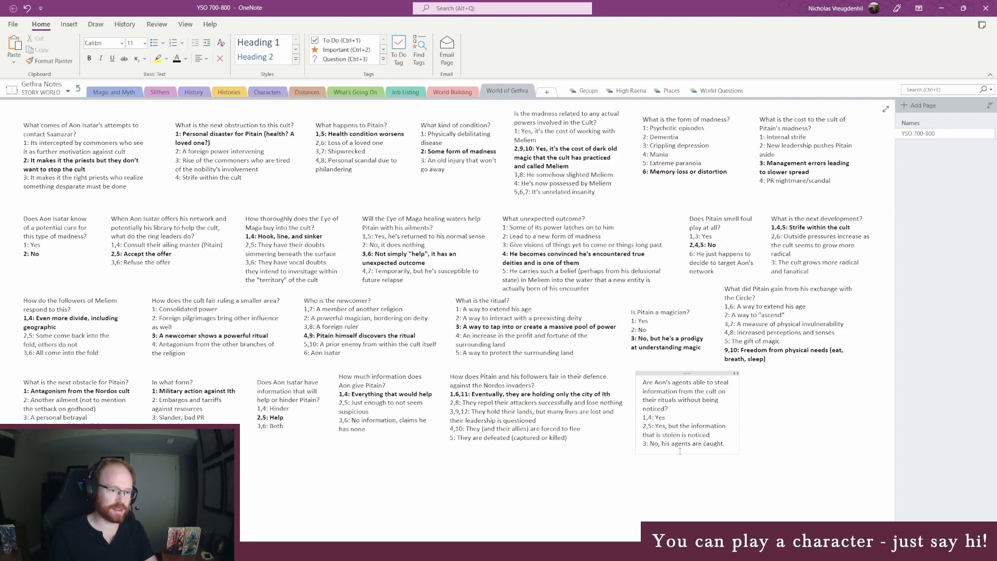
{"action": "type", "text": ",6"}
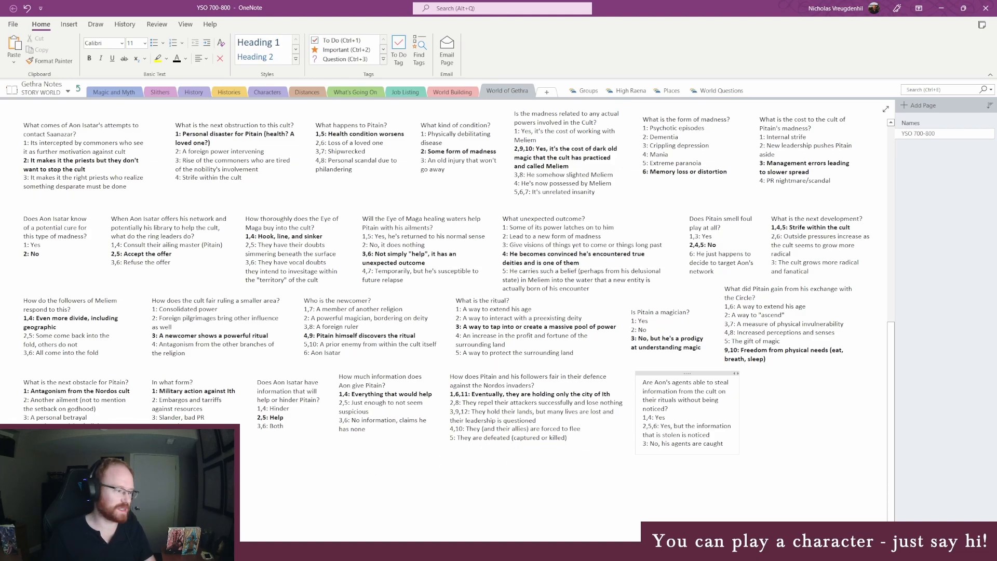
- Roll a six-sided die in the Google dice roller and bold the answer "3: No, his agents are caught" in OneNote
{"action": "key", "text": "alt+Tab"}
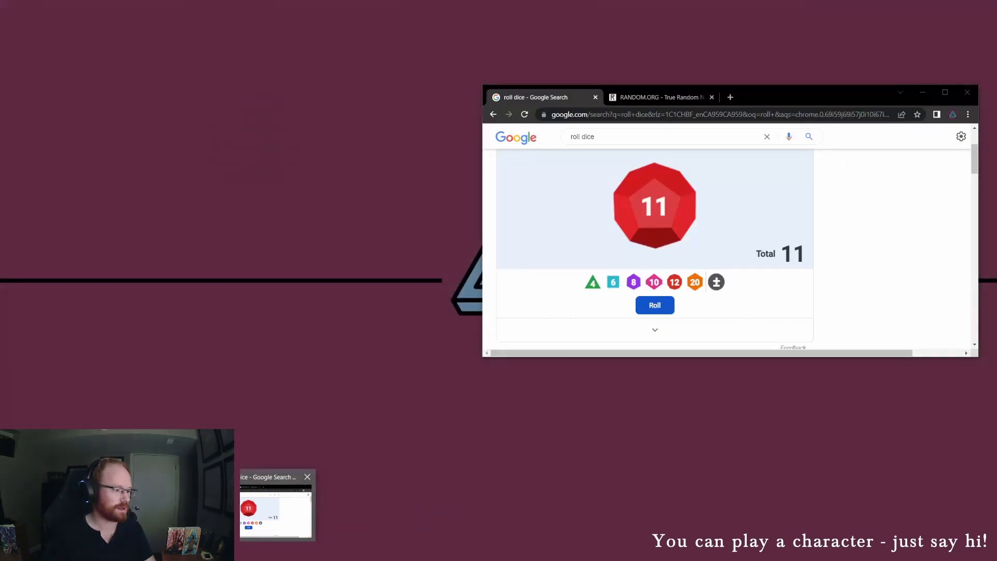
{"action": "left_click", "coordinate": [613, 282]}
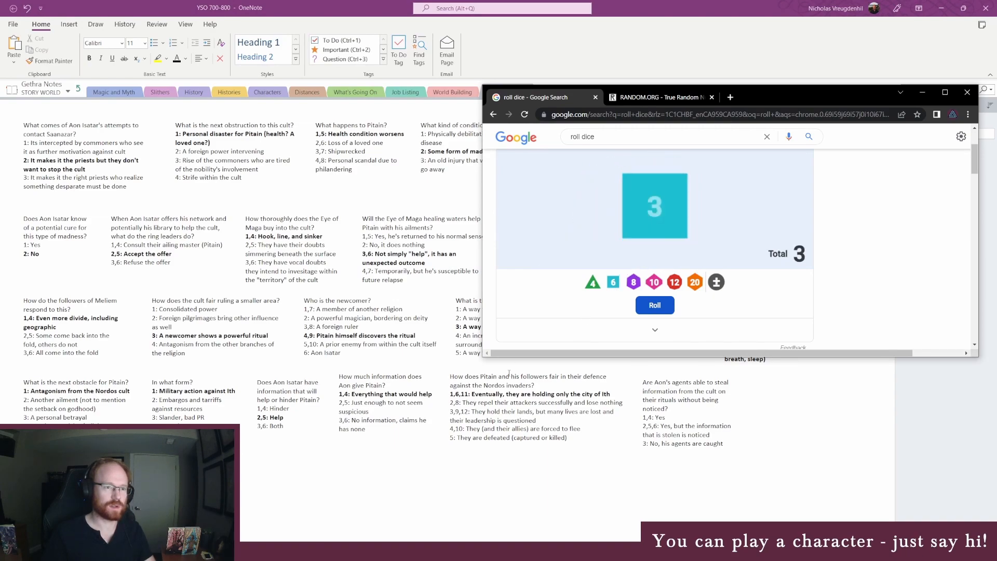
{"action": "left_click", "coordinate": [664, 442]}
{"action": "left_click", "coordinate": [631, 444]}
{"action": "key", "text": "ctrl+b"}
- Reposition the note about Aon's agents so its first line aligns with the Nordos invaders note
{"action": "left_click_drag", "start_coordinate": [681, 375], "coordinate": [674, 368]}
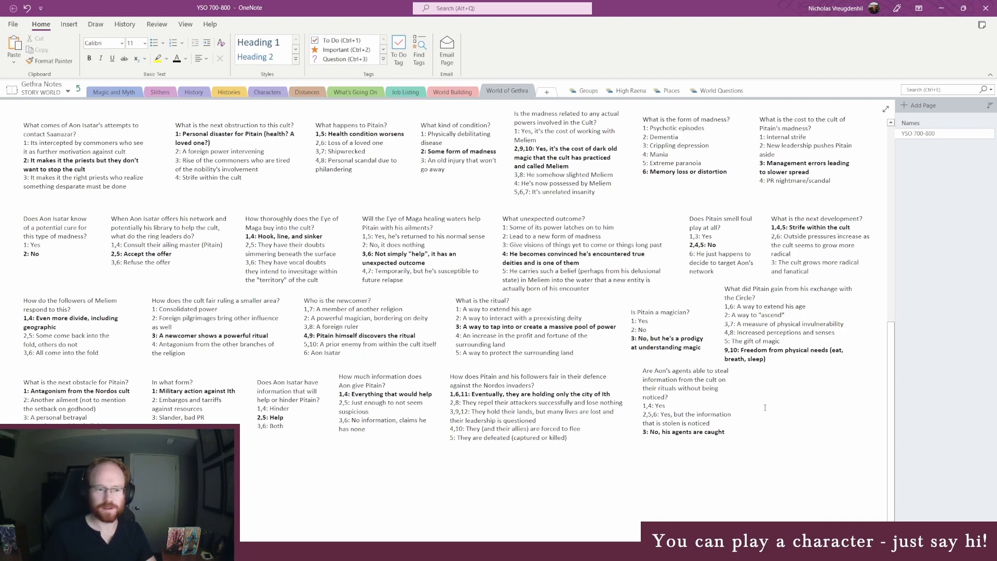
{"action": "left_click_drag", "start_coordinate": [734, 402], "coordinate": [734, 402]}
{"action": "left_click", "coordinate": [786, 405]}
{"action": "left_click_drag", "start_coordinate": [690, 360], "coordinate": [690, 375]}
- Add a note beside it asking "Is it found out that Aon was behind these thieves?" with the answers "1: Yes" and "2: No"
{"action": "left_click", "coordinate": [800, 415]}
{"action": "type", "text": "Is "}
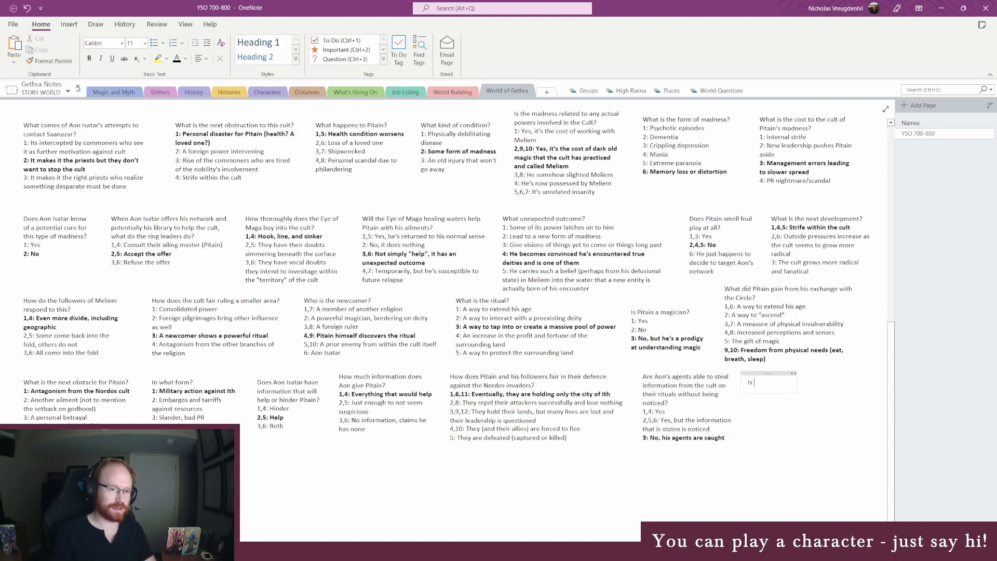
{"action": "type", "text": "it found out that Aon"}
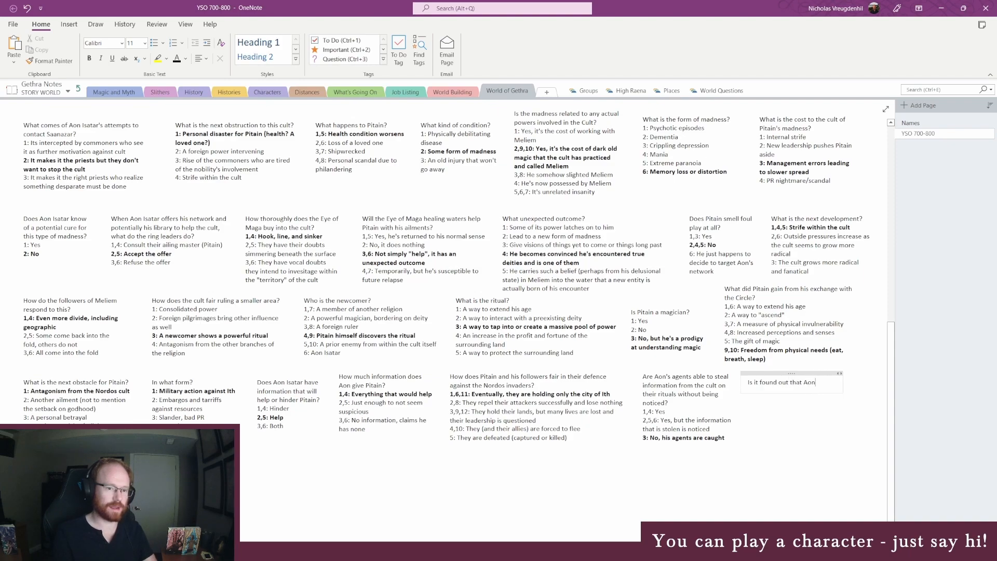
{"action": "type", "text": " was behind these a"}
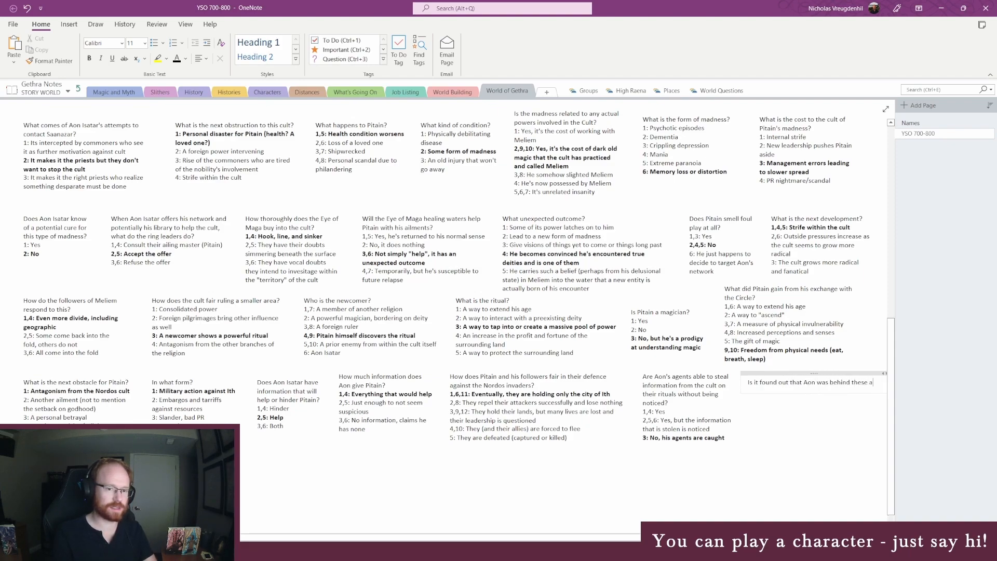
{"action": "type", "text": " the"}
{"action": "type", "text": "ives?"}
{"action": "type", "text": "1: Yes"}
{"action": "key", "text": "Return"}
{"action": "type", "text": "2: No"}
- Set the No answer's roll range to 2-6, narrow the thieves note and shift it slightly away from the agents note
{"action": "key", "text": "Home"}
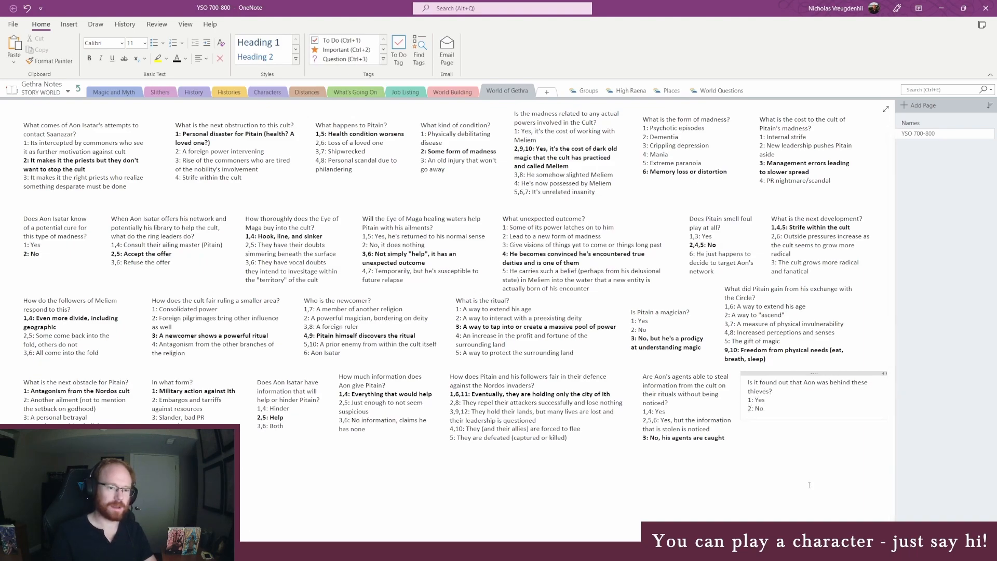
{"action": "type", "text": ","}
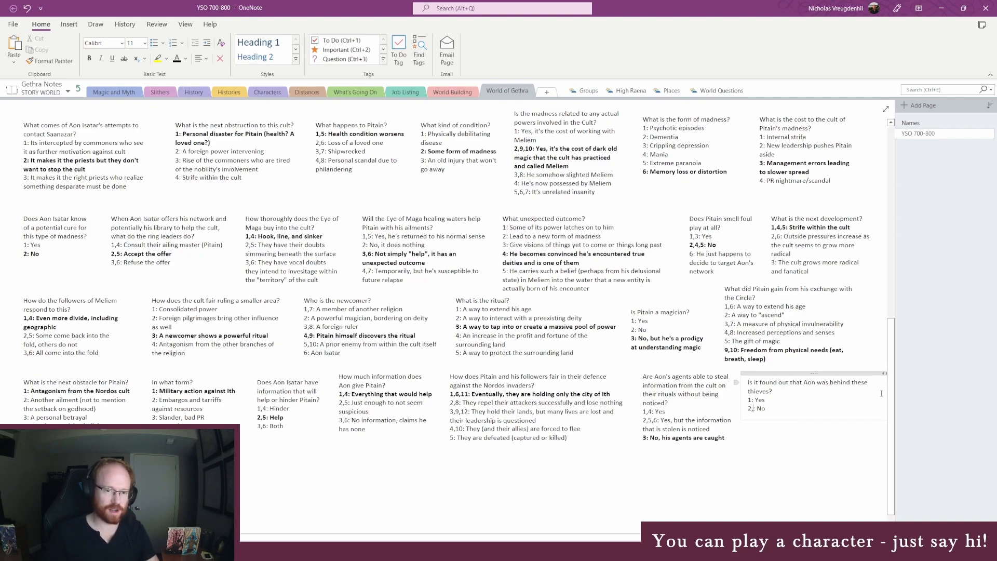
{"action": "left_click_drag", "start_coordinate": [885, 391], "coordinate": [829, 396]}
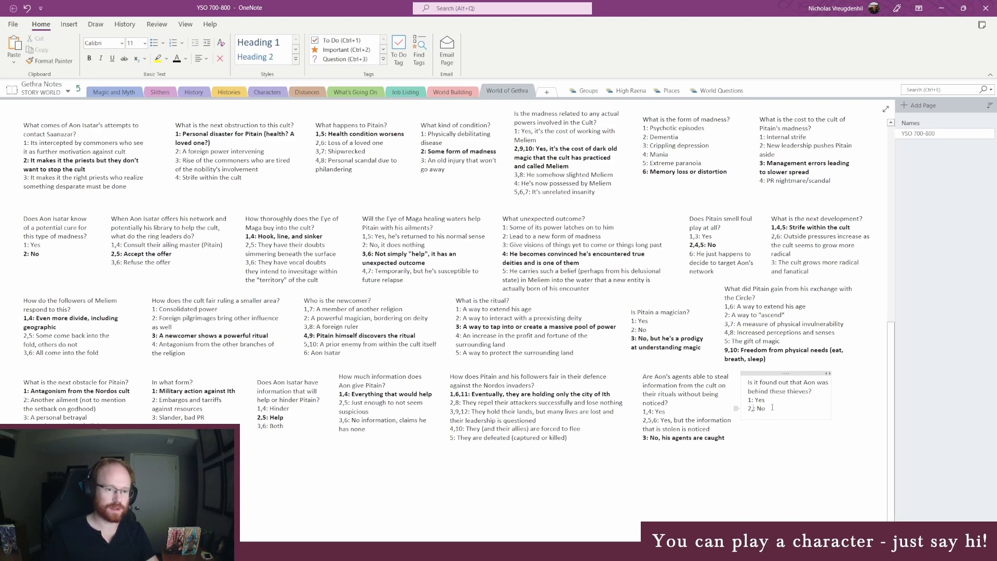
{"action": "key", "text": "BackSpace"}
{"action": "type", "text": "-"}
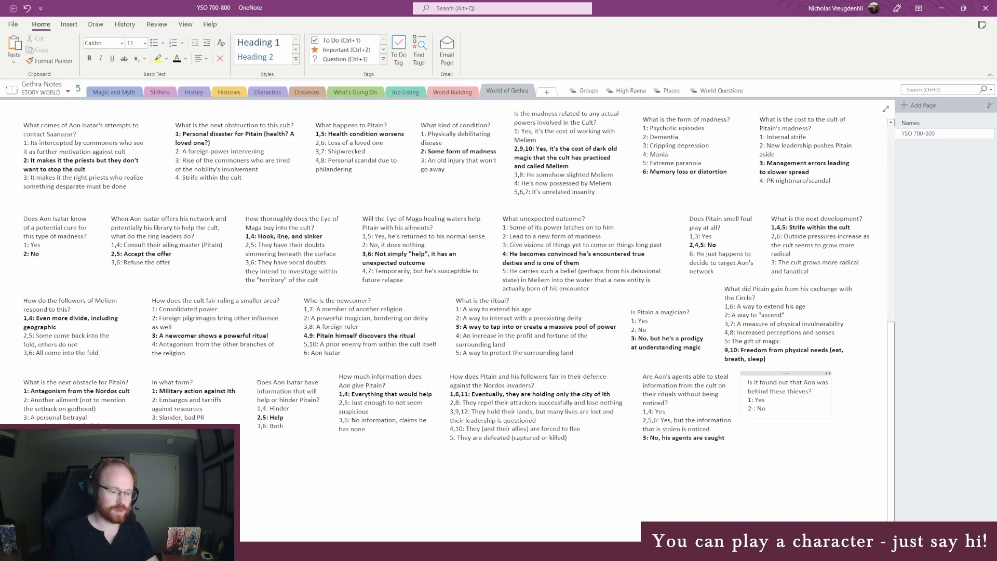
{"action": "type", "text": "5"}
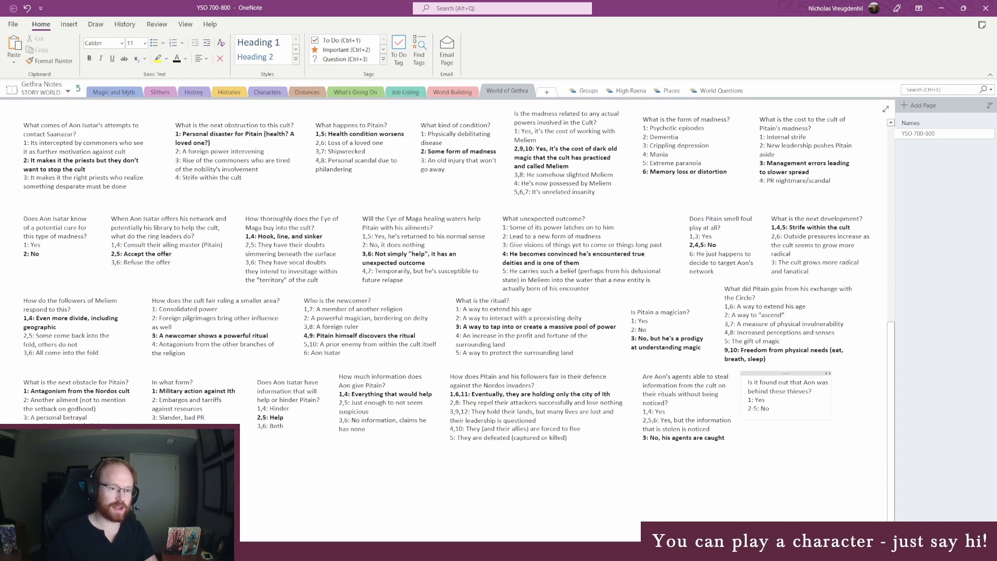
{"action": "key", "text": "BackSpace"}
{"action": "type", "text": "6"}
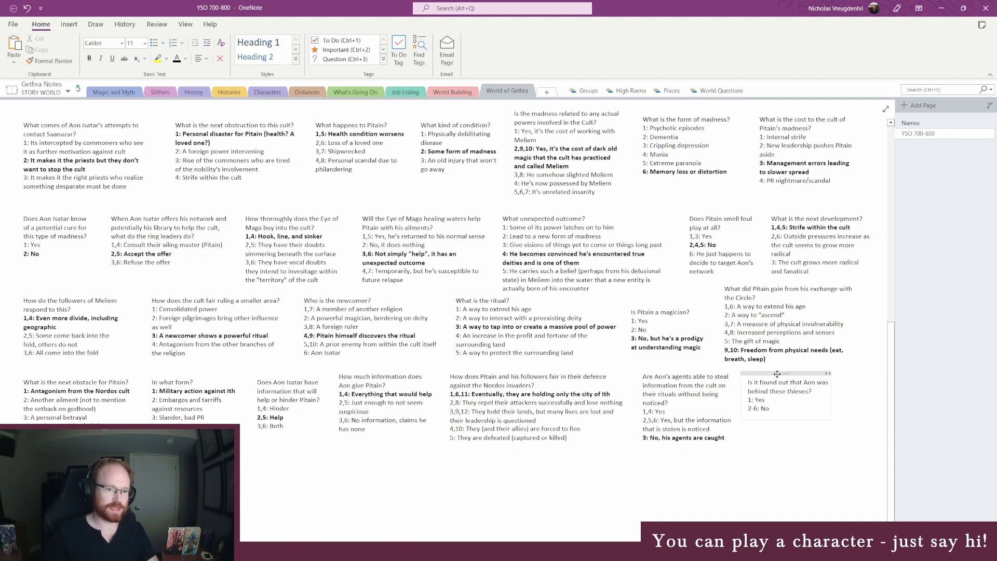
{"action": "left_click_drag", "start_coordinate": [774, 373], "coordinate": [784, 372]}
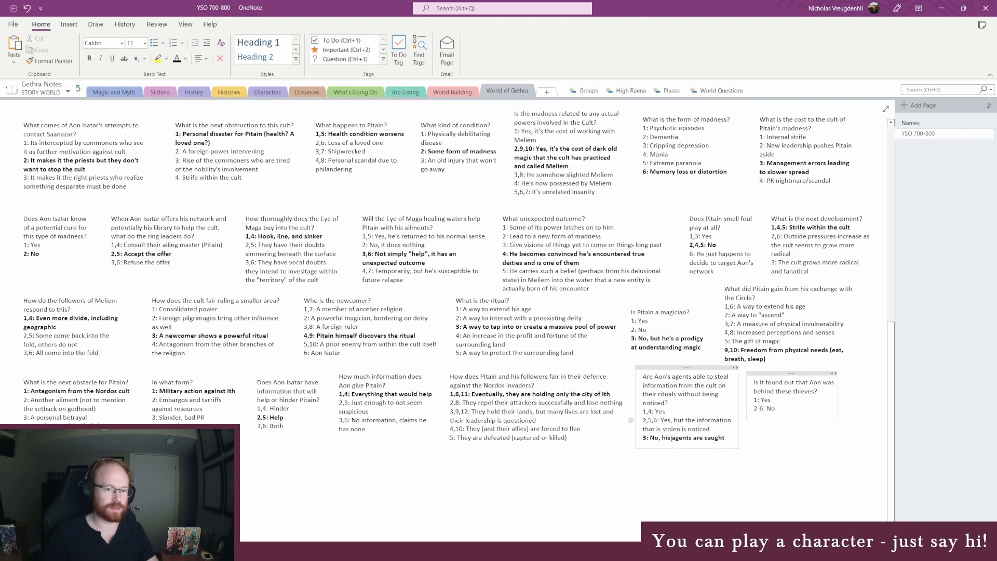
- Switch to the Google dice roller, clear the old die, move the window off the thieves note and roll a six-sided die
{"action": "left_click", "coordinate": [223, 552]}
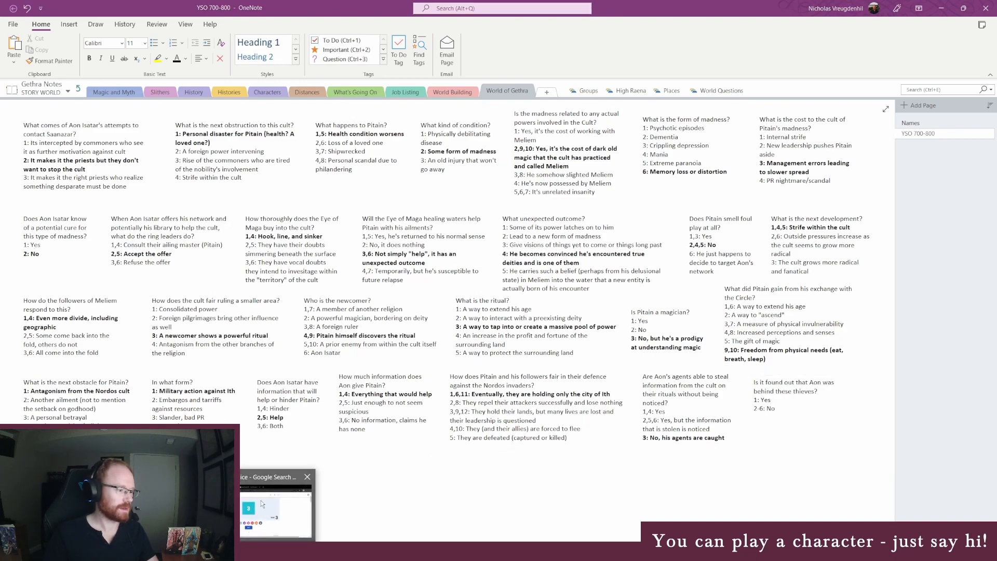
{"action": "left_click", "coordinate": [263, 505]}
{"action": "left_click", "coordinate": [656, 213]}
{"action": "left_click_drag", "start_coordinate": [754, 99], "coordinate": [396, 154]}
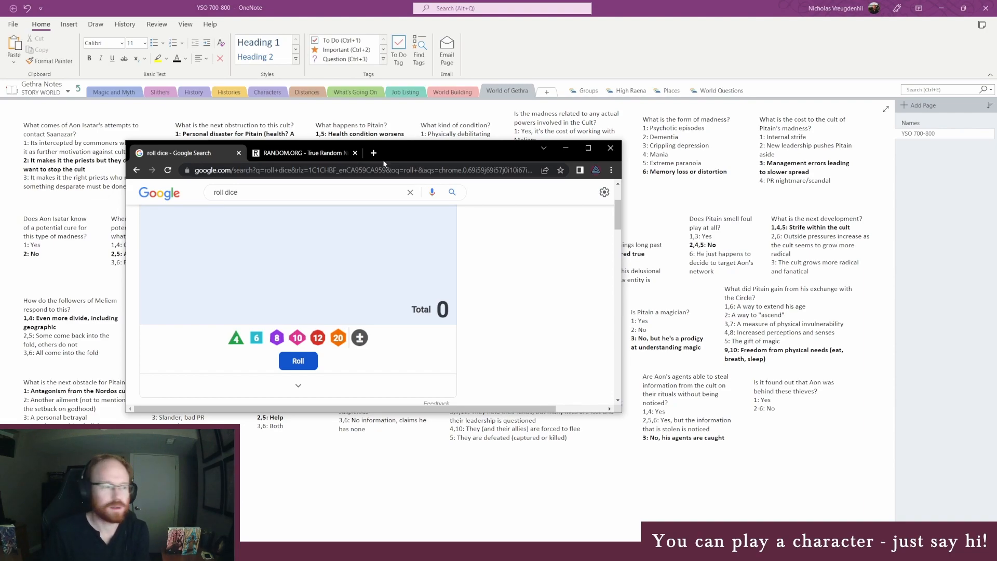
{"action": "left_click", "coordinate": [255, 342]}
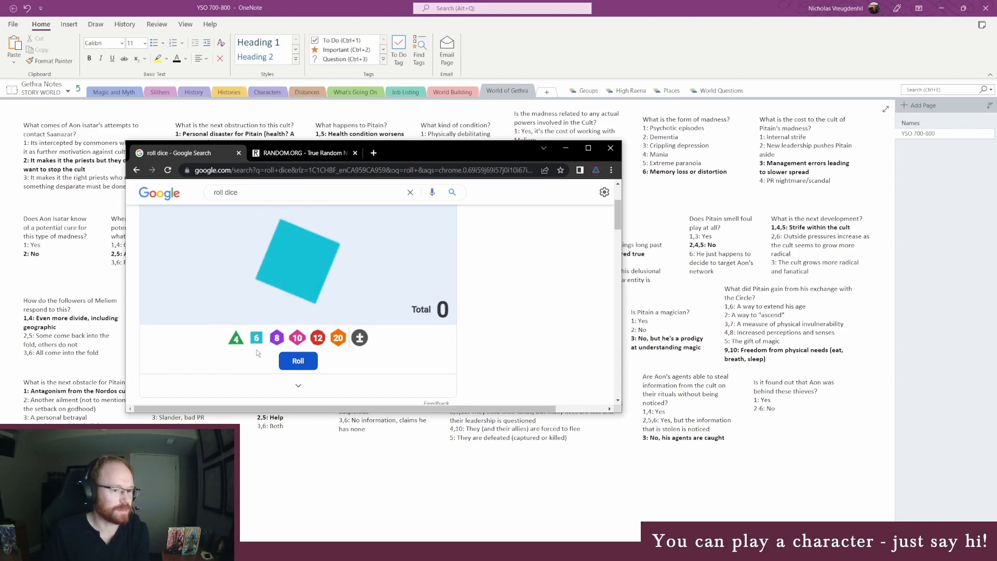
- Bold the "2-6: No" answer in the note asking whether Aon was found to be behind the thieves
{"action": "left_click", "coordinate": [772, 409]}
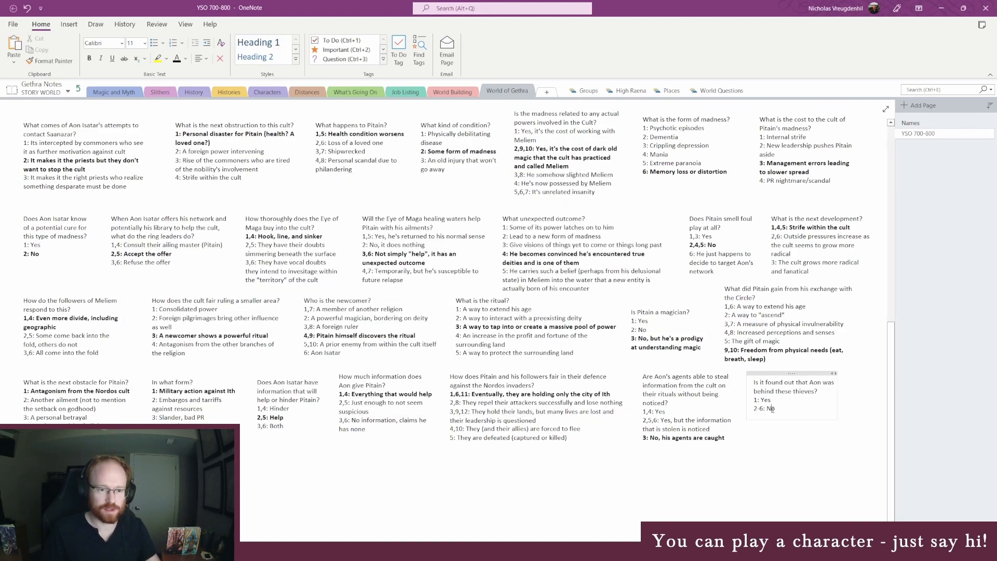
{"action": "left_click", "coordinate": [742, 409]}
{"action": "key", "text": "ctrl+b"}
{"action": "left_click", "coordinate": [789, 403]}
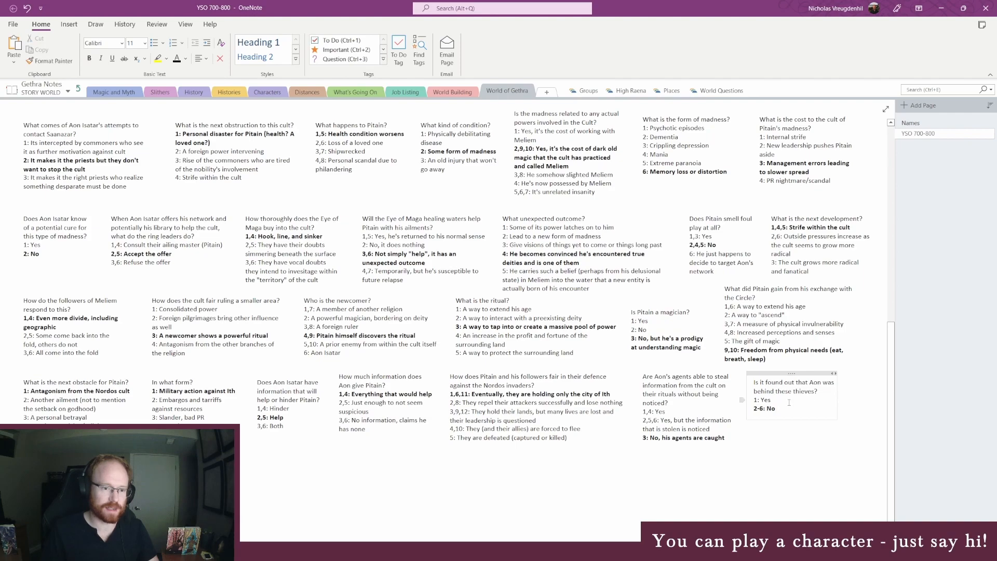
- Switch to the World Anvil article and continue the stronghold paragraph with "As they hunkered down in the amply-defended city,"
{"action": "left_click", "coordinate": [204, 552]}
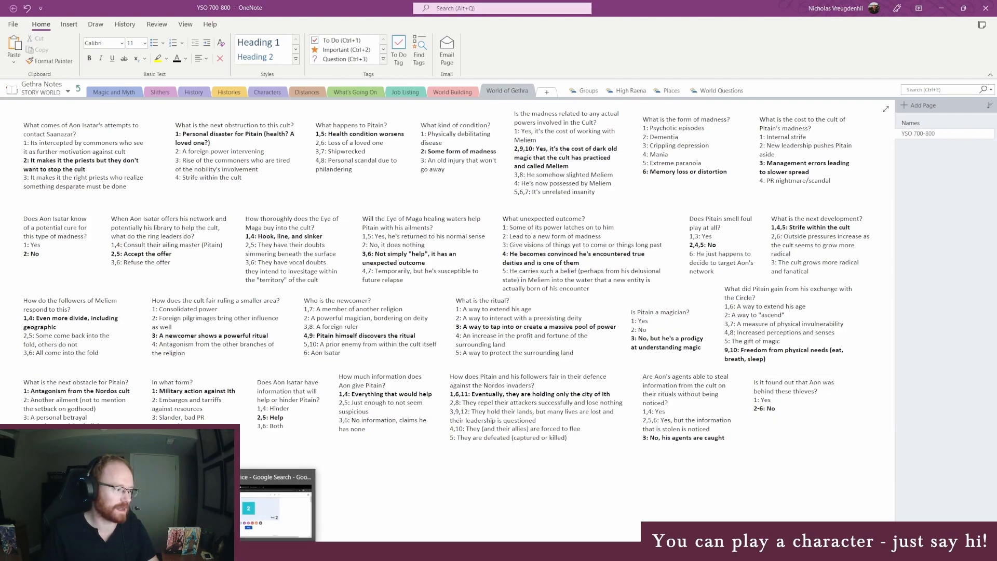
{"action": "left_click", "coordinate": [148, 508]}
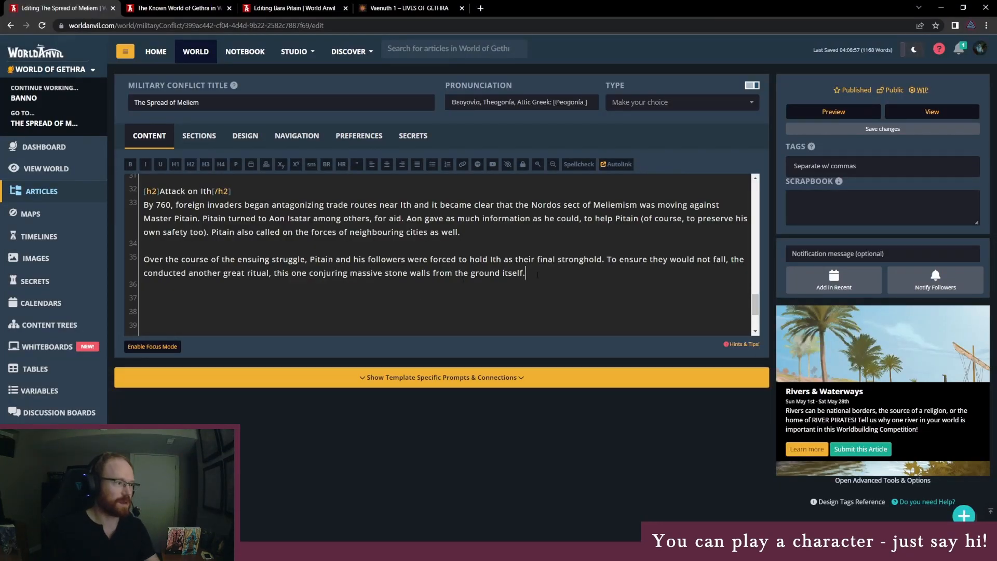
{"action": "type", "text": "As the"}
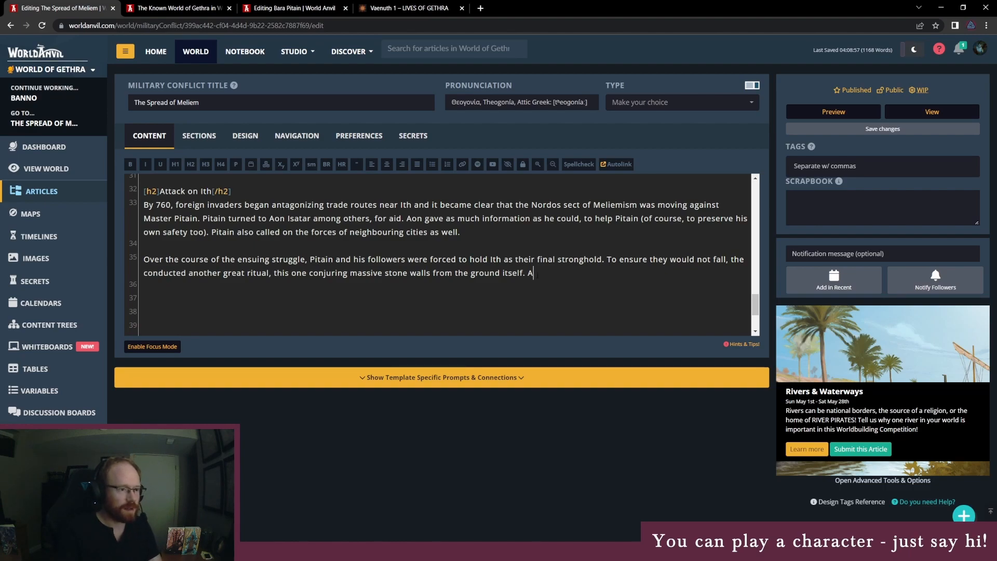
{"action": "type", "text": "y"}
{"action": "type", "text": " defended"}
{"action": "key", "text": "BackSpace"}
{"action": "key", "text": "BackSpace"}
{"action": "key", "text": "BackSpace"}
{"action": "key", "text": "BackSpace"}
{"action": "key", "text": "BackSpace"}
{"action": "key", "text": "BackSpace"}
{"action": "key", "text": "BackSpace"}
{"action": "key", "text": "BackSpace"}
{"action": "type", "text": "h"}
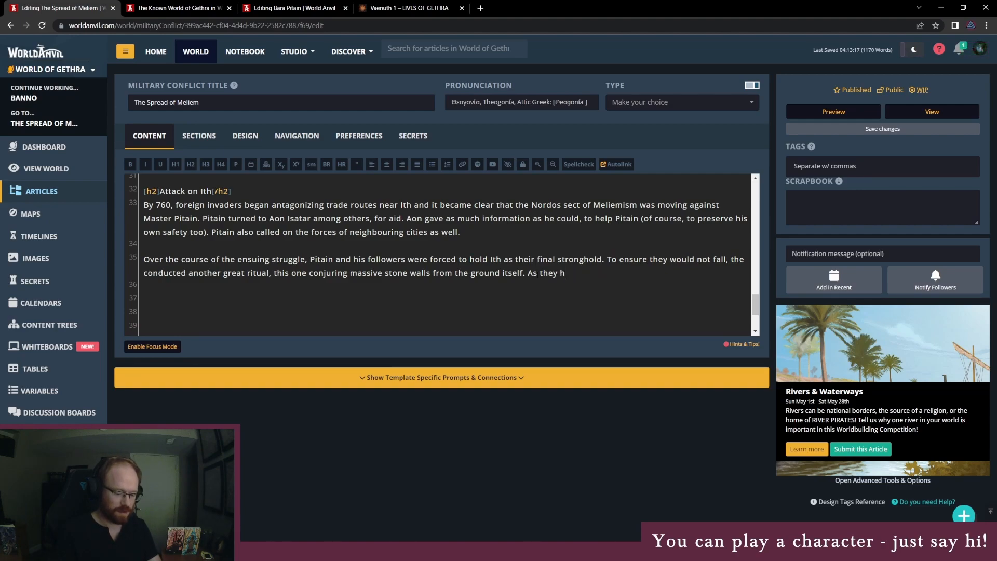
{"action": "type", "text": "unkered down in th"}
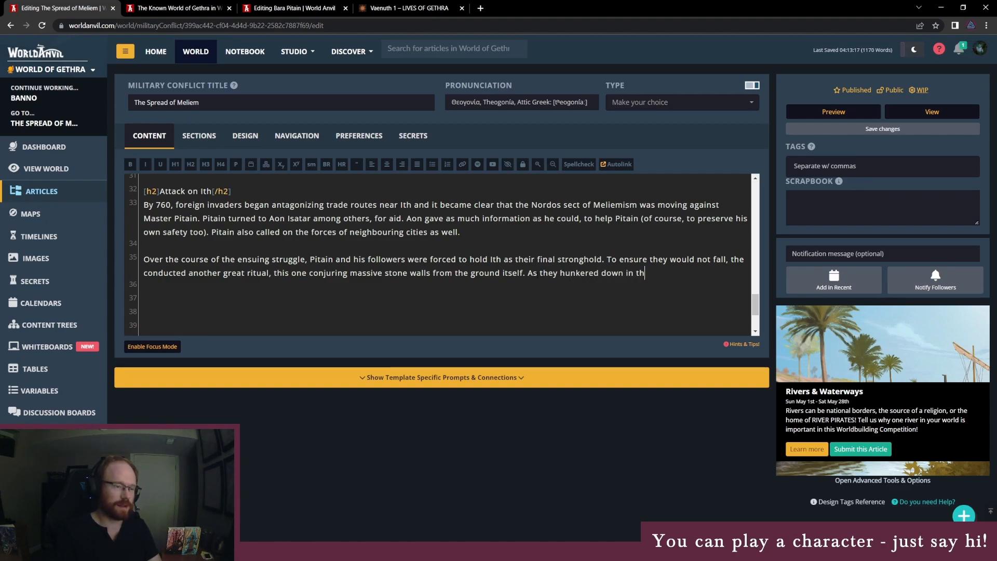
{"action": "type", "text": "e amply-ded"}
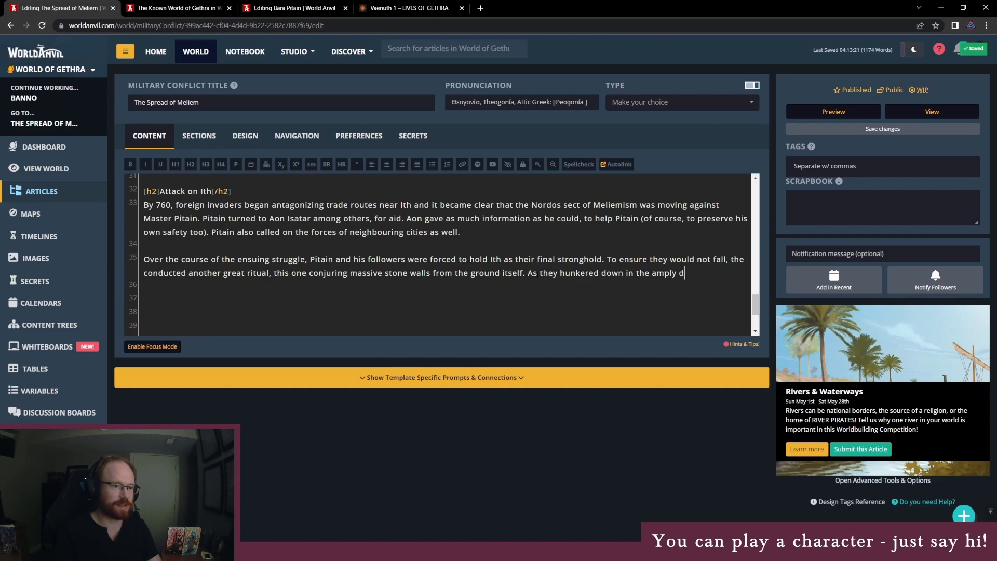
{"action": "key", "text": "BackSpace"}
{"action": "type", "text": "fended city,"}
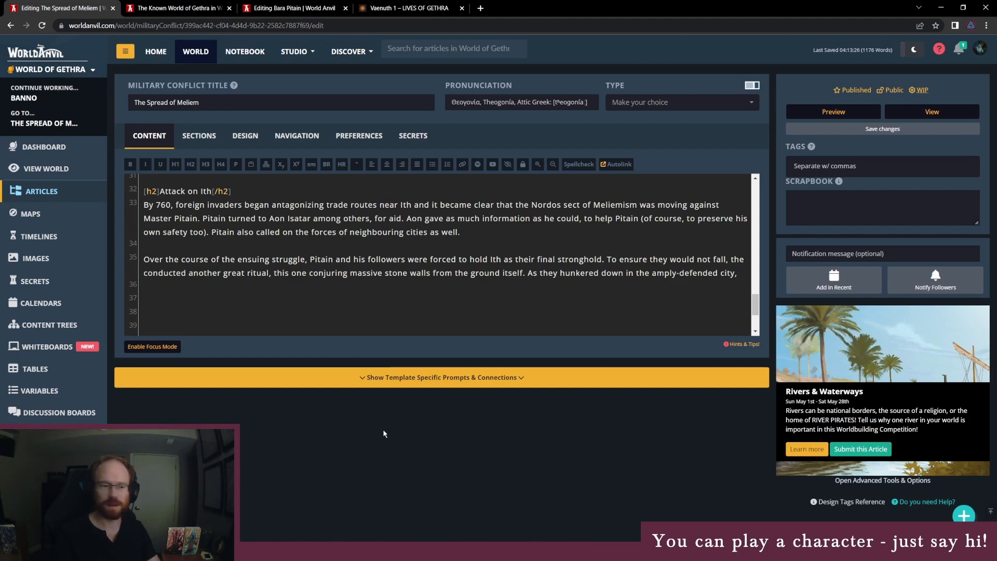
- Complete the sentence with "Aon Isatar bargained for some of the rituals and information (for his private collection)."
{"action": "type", "text": "Aon Isatar"}
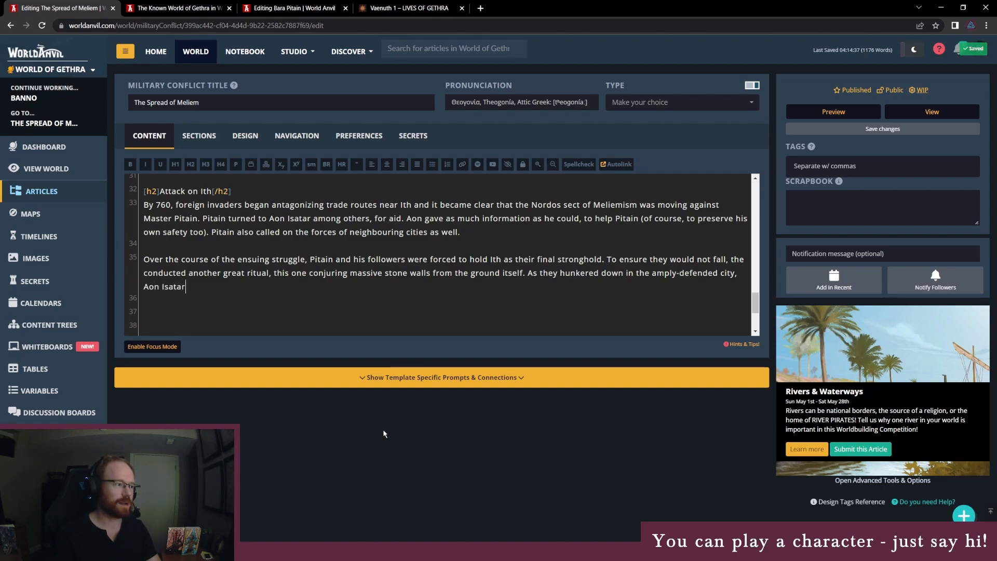
{"action": "type", "text": " bargained for "}
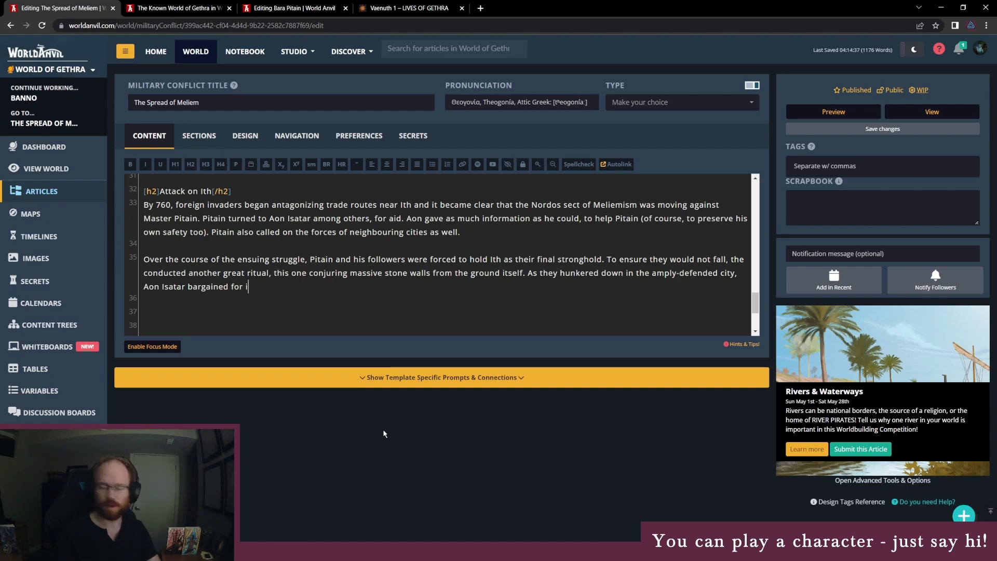
{"action": "type", "text": "some fo t"}
{"action": "key", "text": "BackSpace"}
{"action": "key", "text": "BackSpace"}
{"action": "key", "text": "BackSpace"}
{"action": "key", "text": "BackSpace"}
{"action": "type", "text": "of the ritua"}
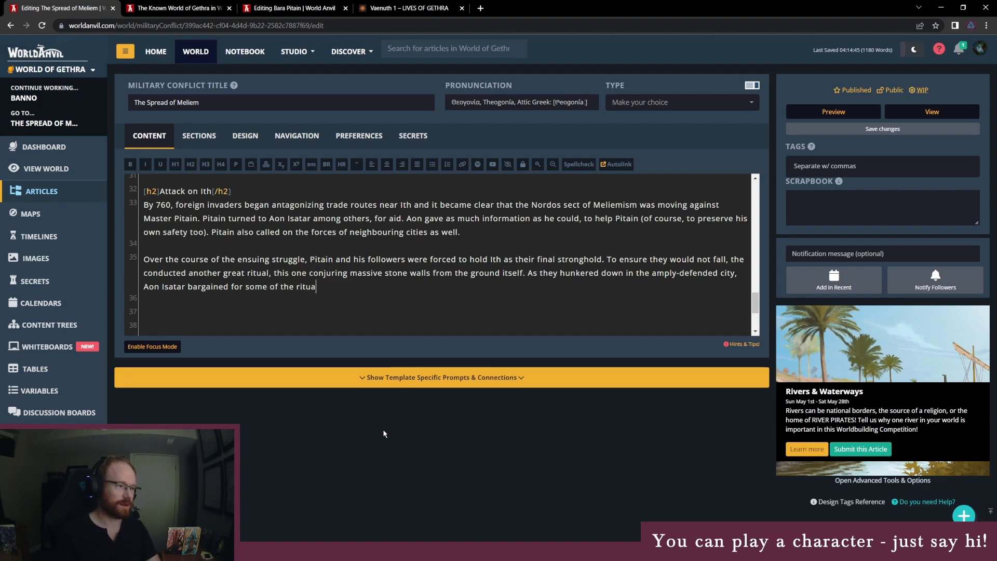
{"action": "type", "text": "ls and information "}
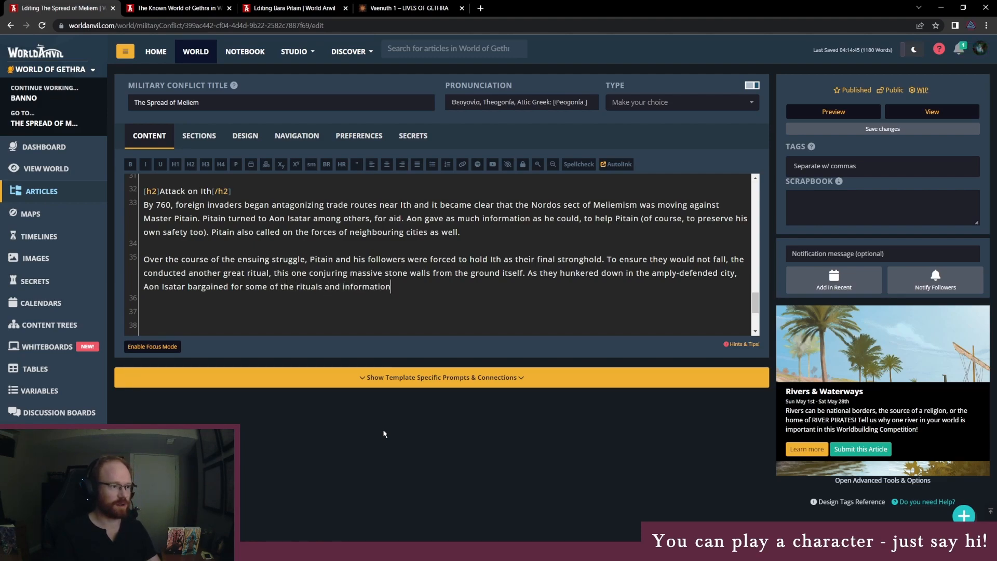
{"action": "type", "text": "(for his libraries)"}
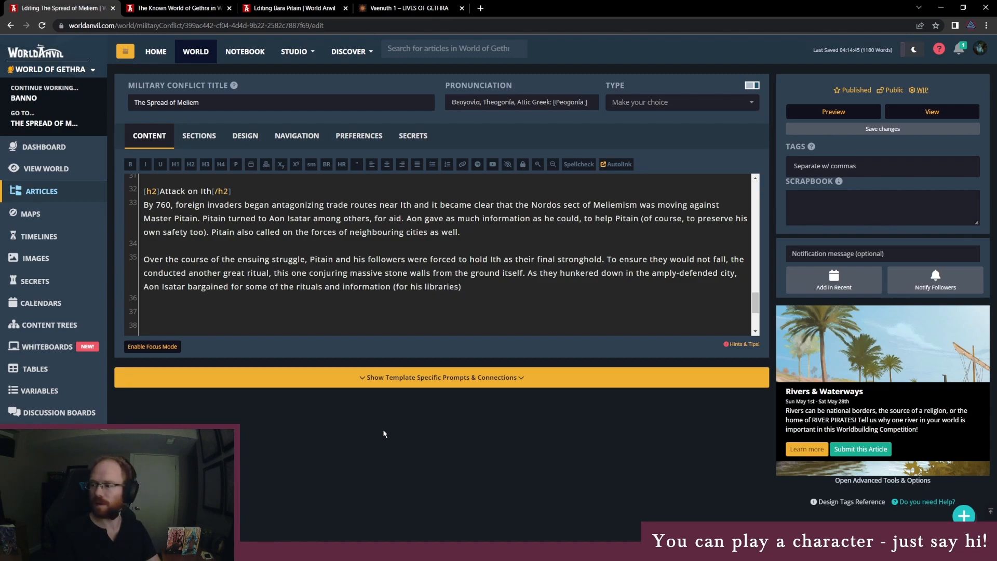
{"action": "key", "text": "BackSpace"}
{"action": "key", "text": "BackSpace"}
{"action": "key", "text": "BackSpace"}
{"action": "key", "text": "BackSpace"}
{"action": "key", "text": "BackSpace"}
{"action": "key", "text": "BackSpace"}
{"action": "type", "text": "private collection)."}
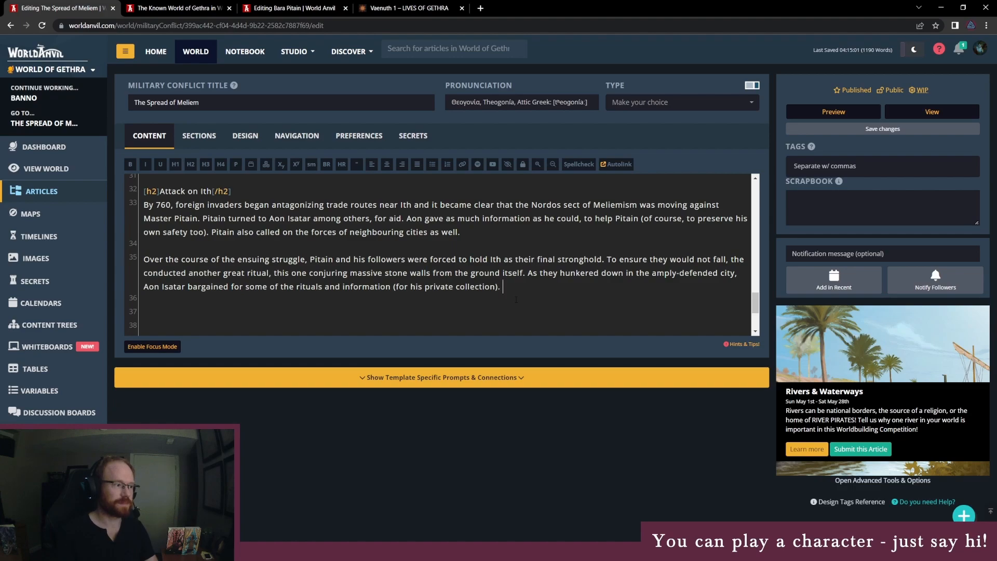
- Add the sentence "Pitain refused the deal, citing that the rituals of Meliem were too secret to be given away."
{"action": "type", "text": "Pitain ref"}
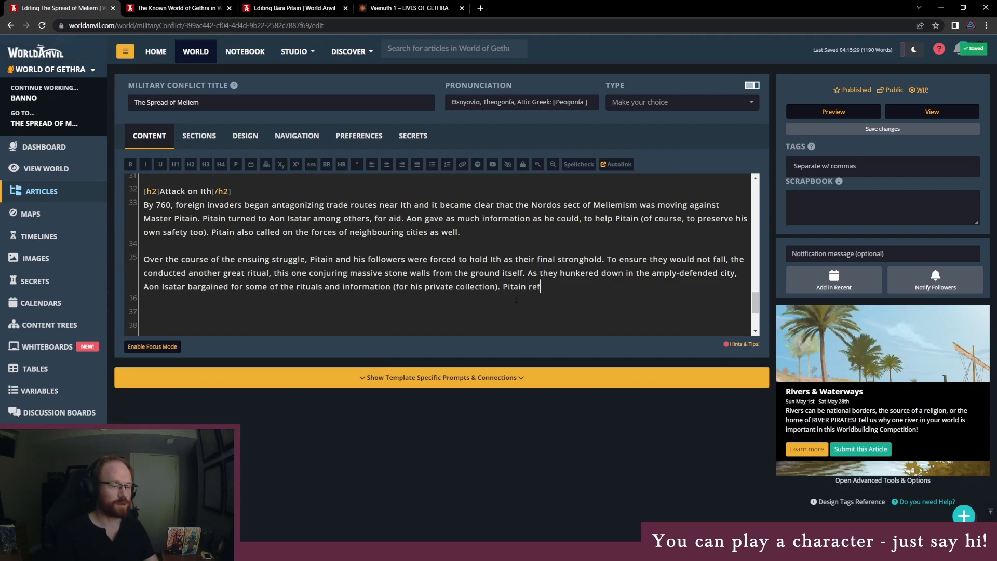
{"action": "type", "text": "used the deal"}
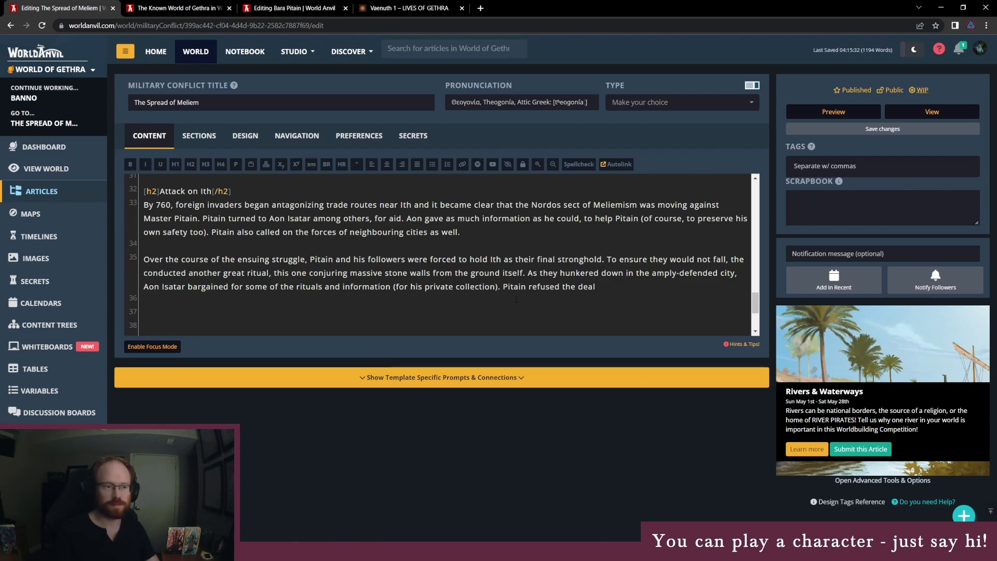
{"action": "type", "text": ", citin"}
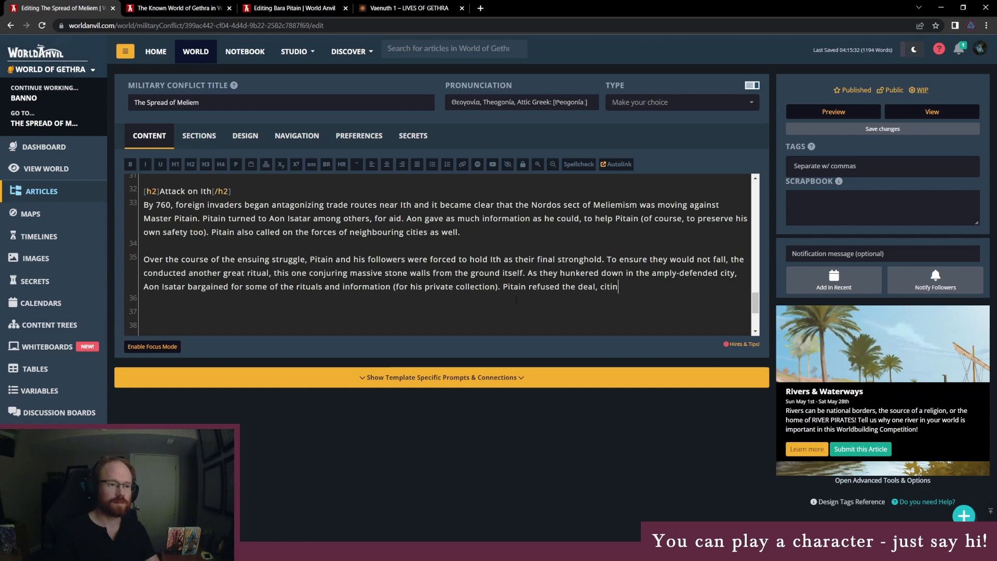
{"action": "type", "text": "g that the rituals wer"}
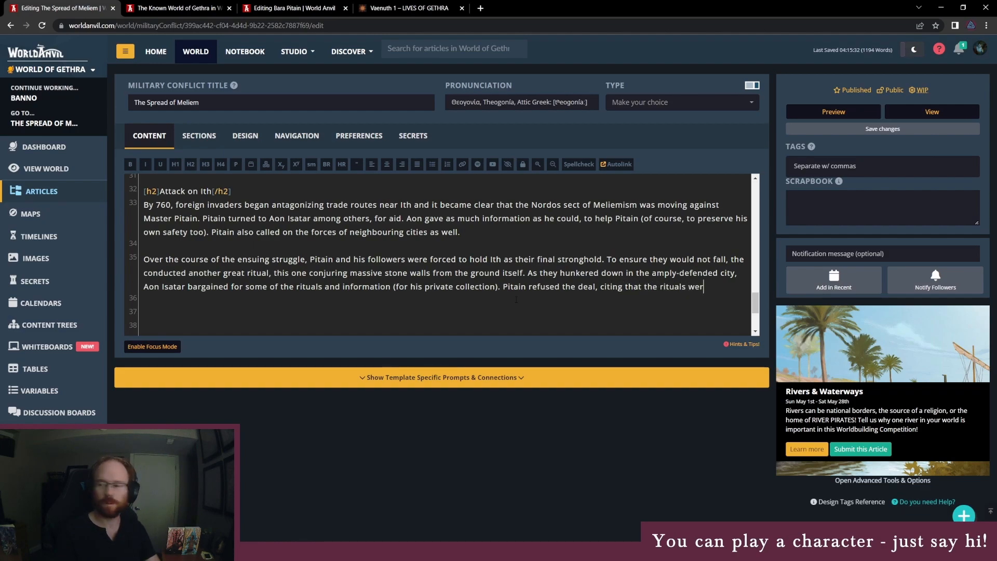
{"action": "type", "text": "e too"}
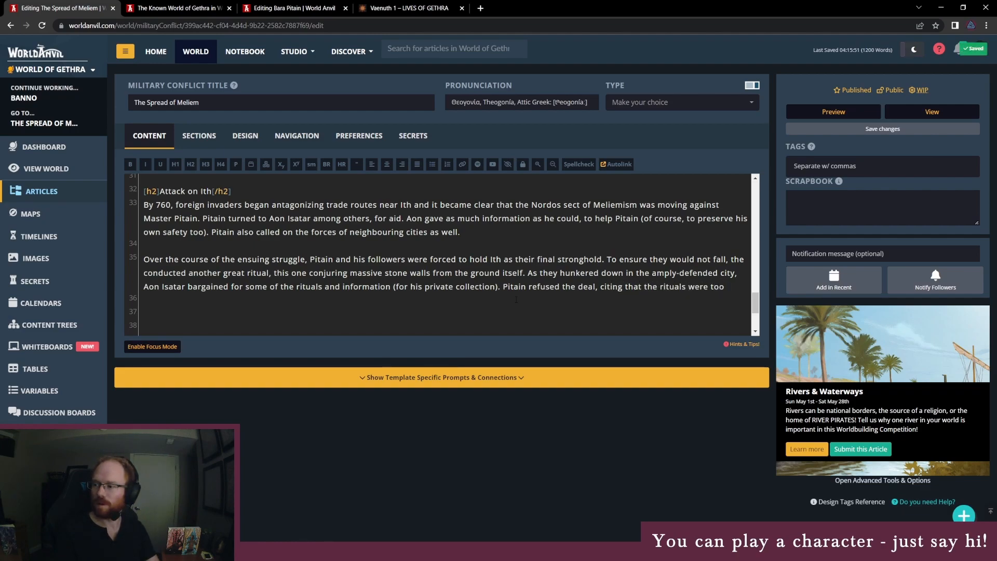
{"action": "type", "text": " sec"}
{"action": "key", "text": "BackSpace"}
{"action": "key", "text": "BackSpace"}
{"action": "key", "text": "BackSpace"}
{"action": "key", "text": "BackSpace"}
{"action": "key", "text": "BackSpace"}
{"action": "key", "text": "BackSpace"}
{"action": "key", "text": "BackSpace"}
{"action": "key", "text": "BackSpace"}
{"action": "key", "text": "BackSpace"}
{"action": "key", "text": "BackSpace"}
{"action": "key", "text": "BackSpace"}
{"action": "key", "text": "BackSpace"}
{"action": "type", "text": "of"}
{"action": "key", "text": "BackSpace"}
{"action": "key", "text": "BackSpace"}
{"action": "key", "text": "BackSpace"}
{"action": "key", "text": "BackSpace"}
{"action": "key", "text": "BackSpace"}
{"action": "key", "text": "BackSpace"}
{"action": "key", "text": "BackSpace"}
{"action": "key", "text": "BackSpace"}
{"action": "key", "text": "BackSpace"}
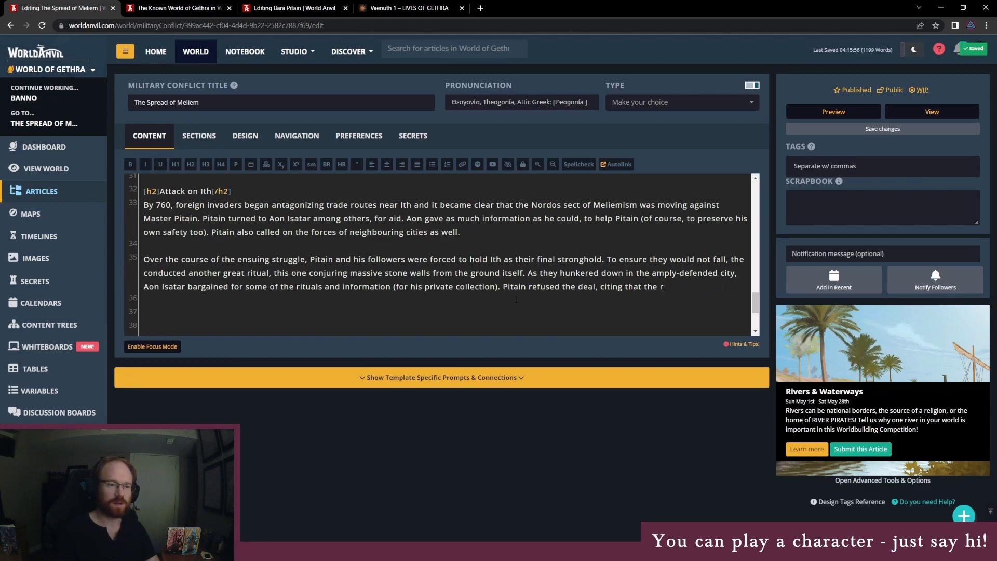
{"action": "type", "text": "rituals of Meliem were to oo secret to be g"}
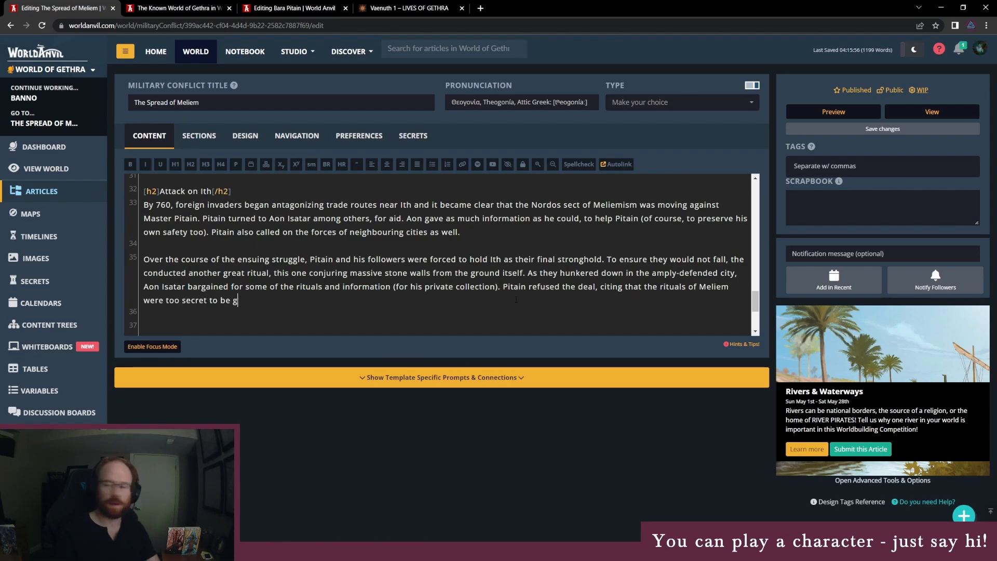
{"action": "type", "text": "iven away."}
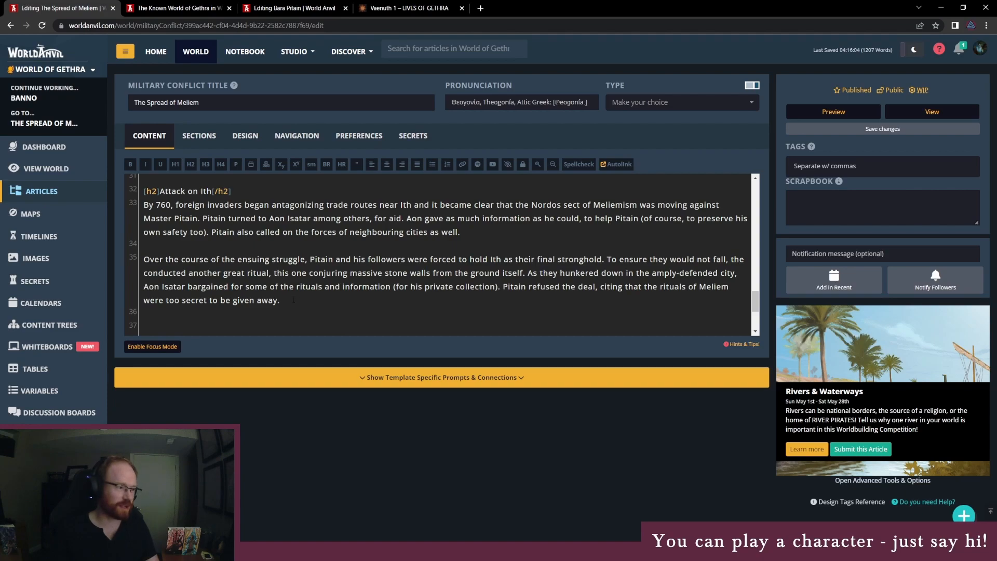
- Continue the paragraph with "After a reasonable amount of time had passed, Aon instead tried having his agents steal some of the rituals"
{"action": "scroll", "coordinate": [298, 298], "scroll_direction": "down", "scroll_amount": 1}
{"action": "scroll", "coordinate": [302, 291], "scroll_direction": "down", "scroll_amount": 1}
{"action": "scroll", "coordinate": [320, 262], "scroll_direction": "up", "scroll_amount": 1}
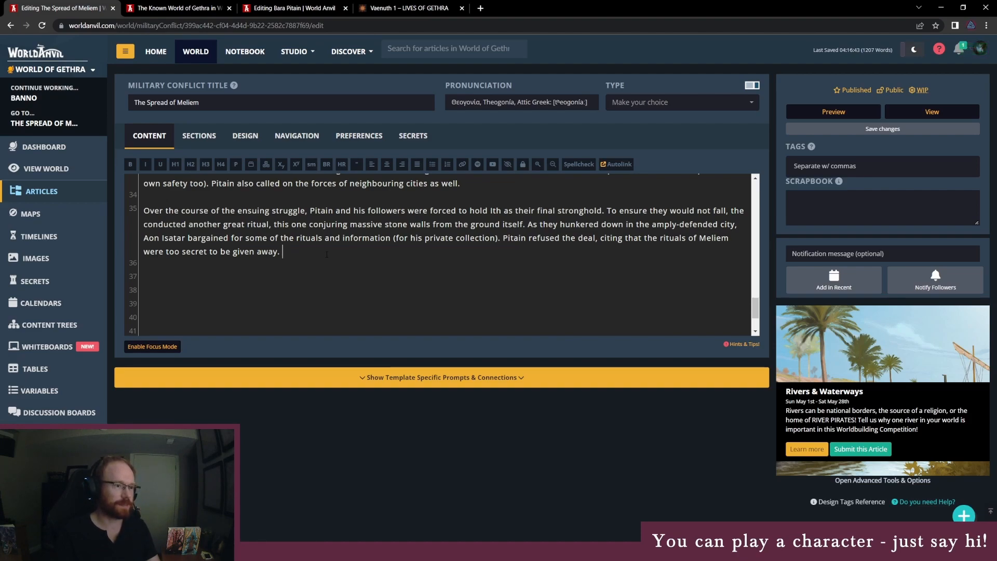
{"action": "type", "text": "After a reaso"}
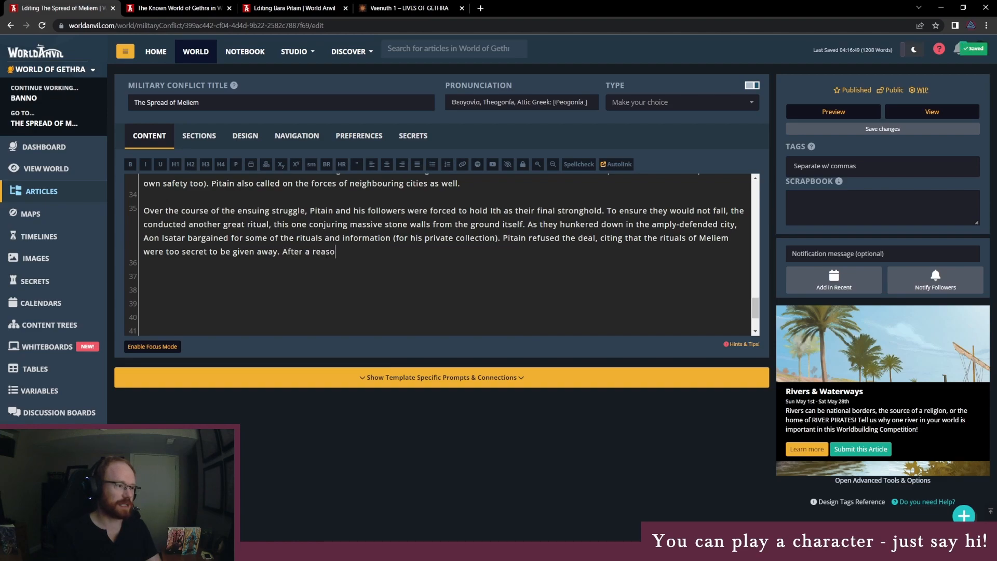
{"action": "type", "text": "nable amount "}
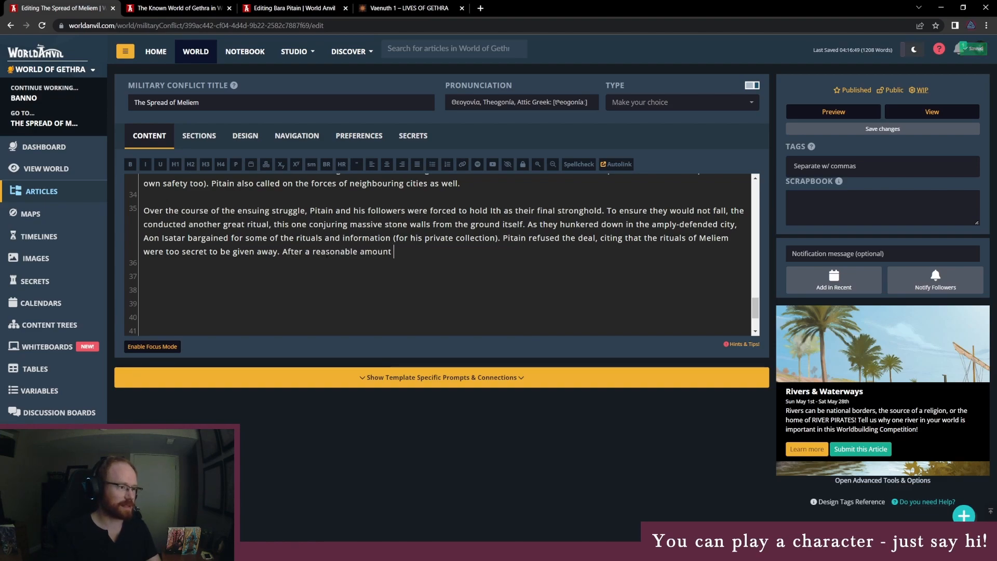
{"action": "type", "text": "of time had passed"}
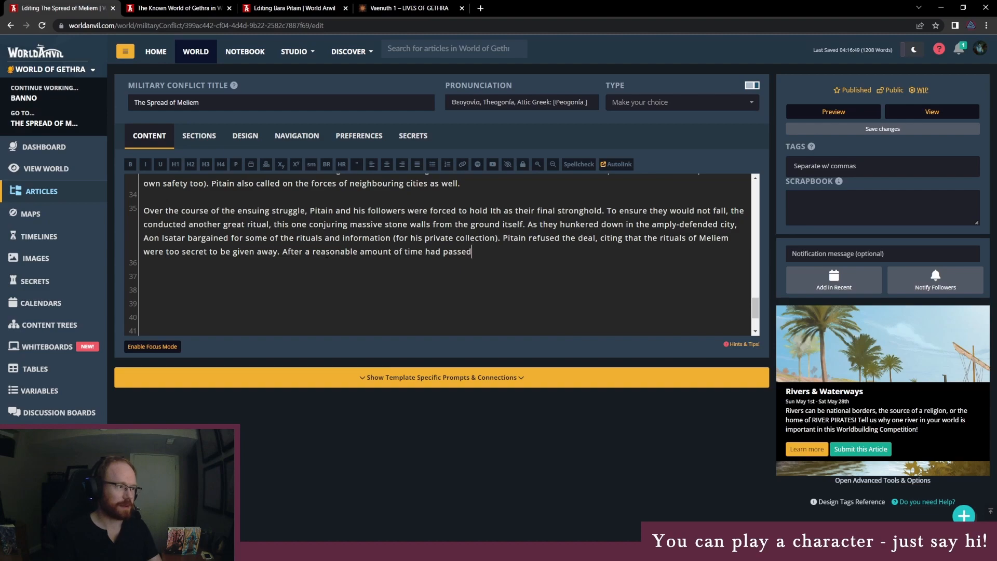
{"action": "type", "text": ", Aon instead trie"}
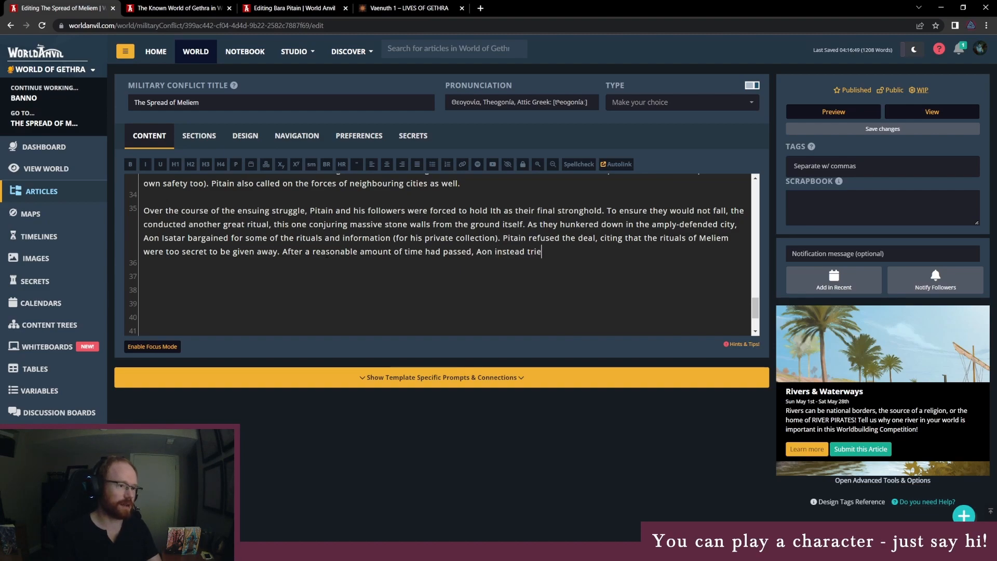
{"action": "type", "text": "d st"}
{"action": "key", "text": "BackSpace"}
{"action": "key", "text": "BackSpace"}
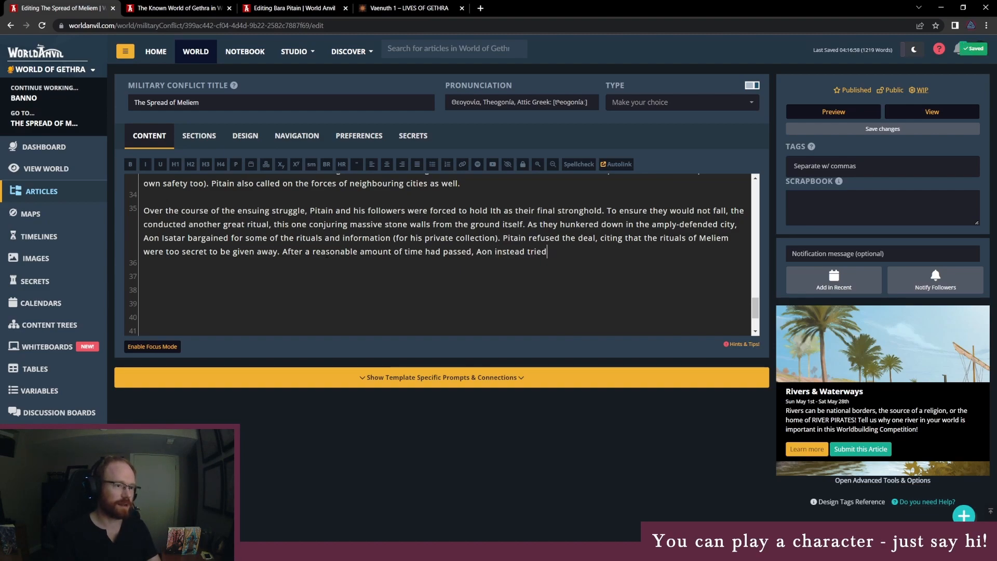
{"action": "type", "text": "having his ag"}
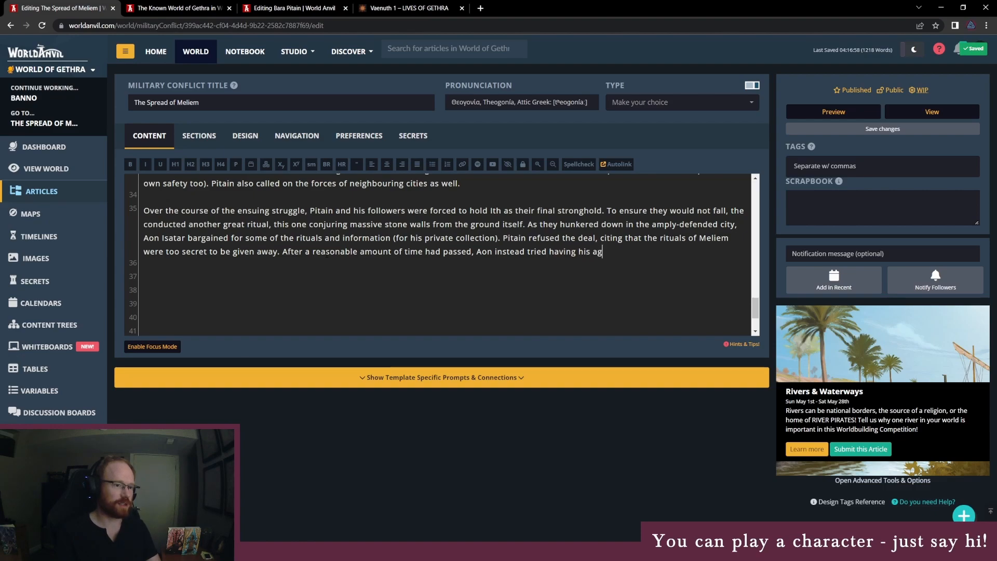
{"action": "type", "text": "ents steal s"}
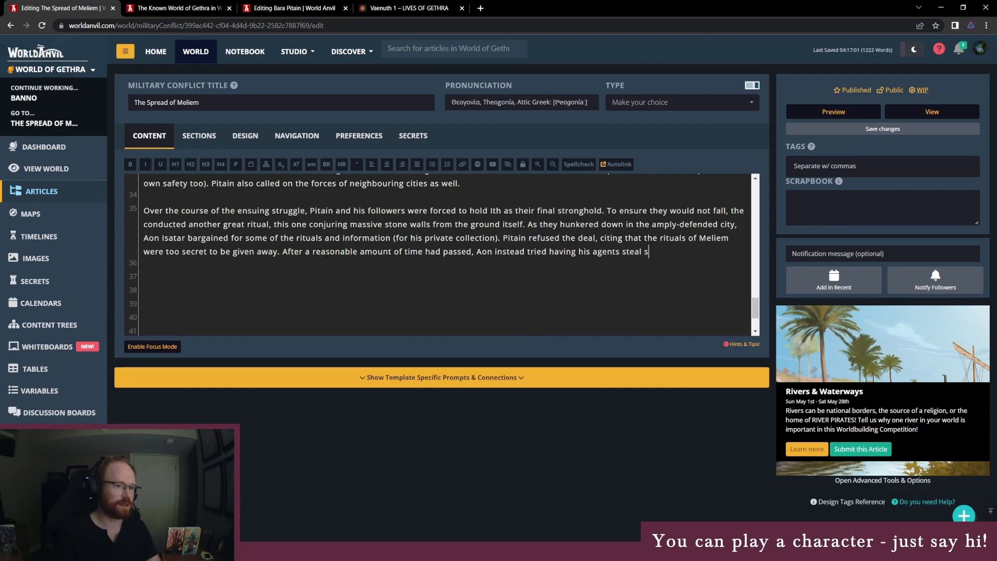
{"action": "type", "text": "ome of the rituals"}
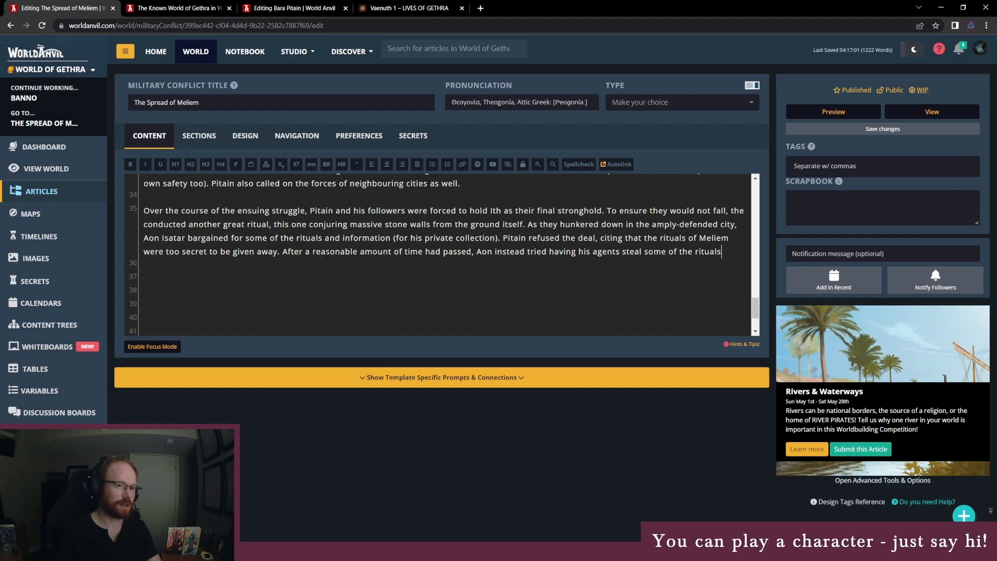
- Finish the sentence about the theft with "; unfortunately, the agents were caught, but Aon was not implicated."
{"action": "type", "text": "; unfortu"}
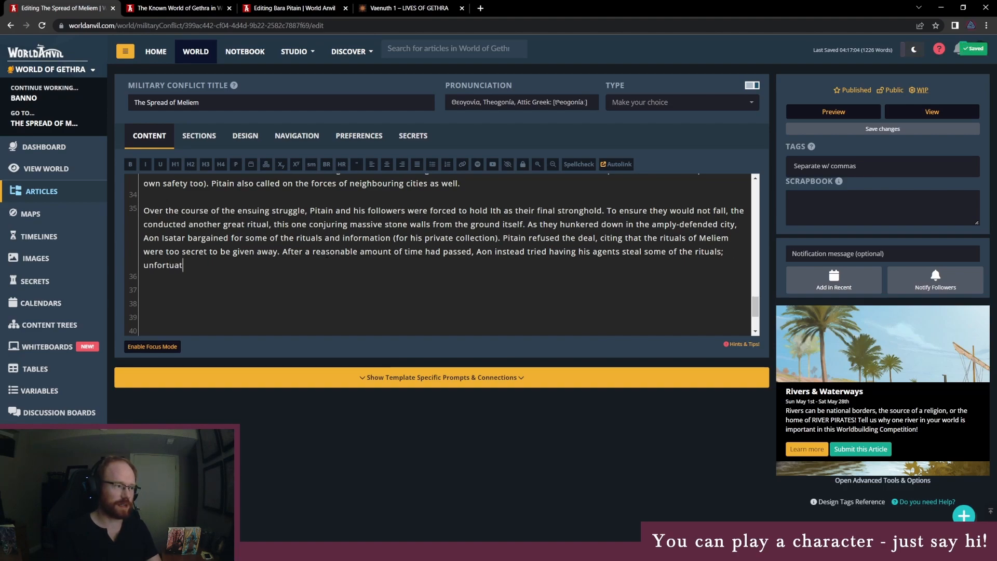
{"action": "type", "text": "nately, t"}
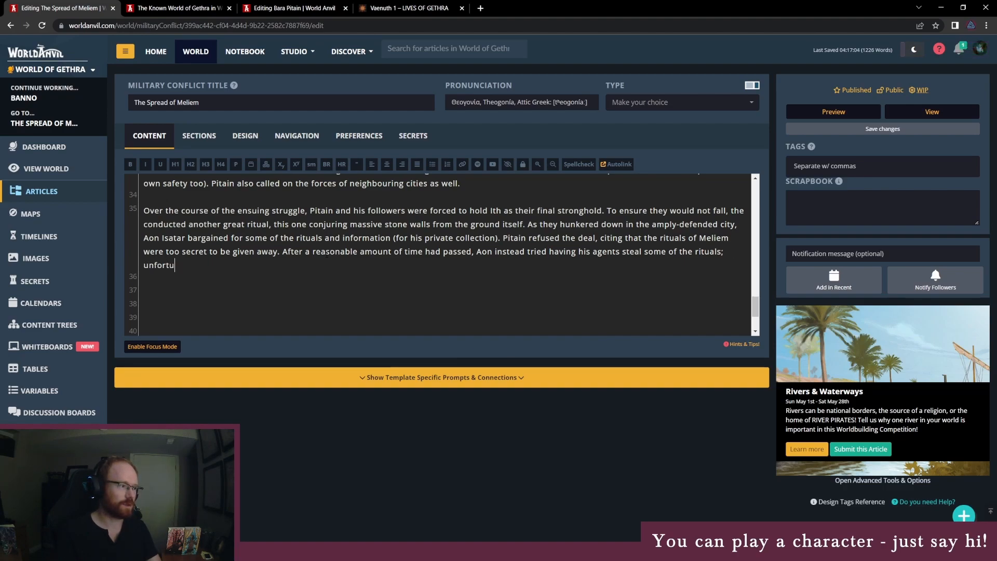
{"action": "type", "text": "he"}
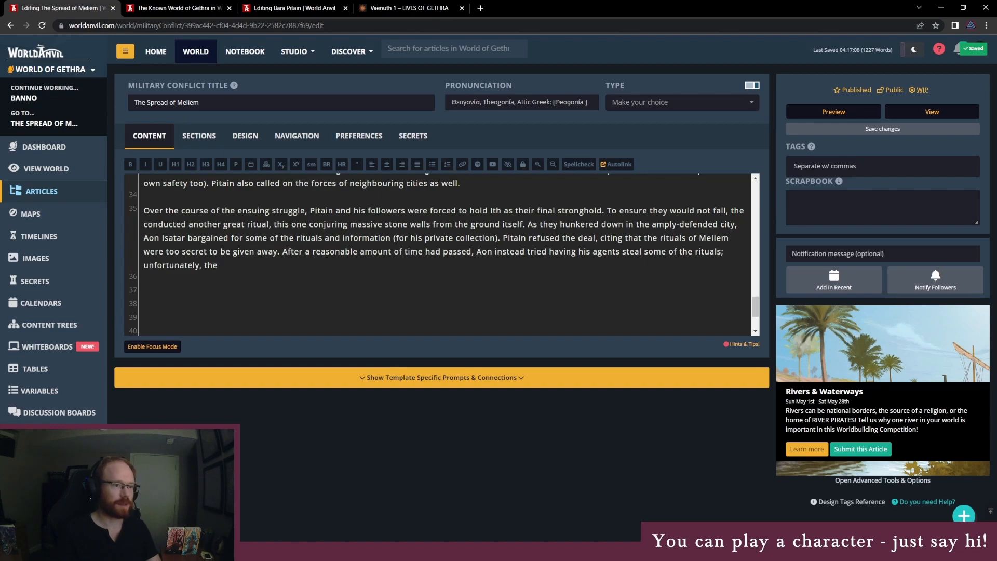
{"action": "type", "text": " agents were caugh"}
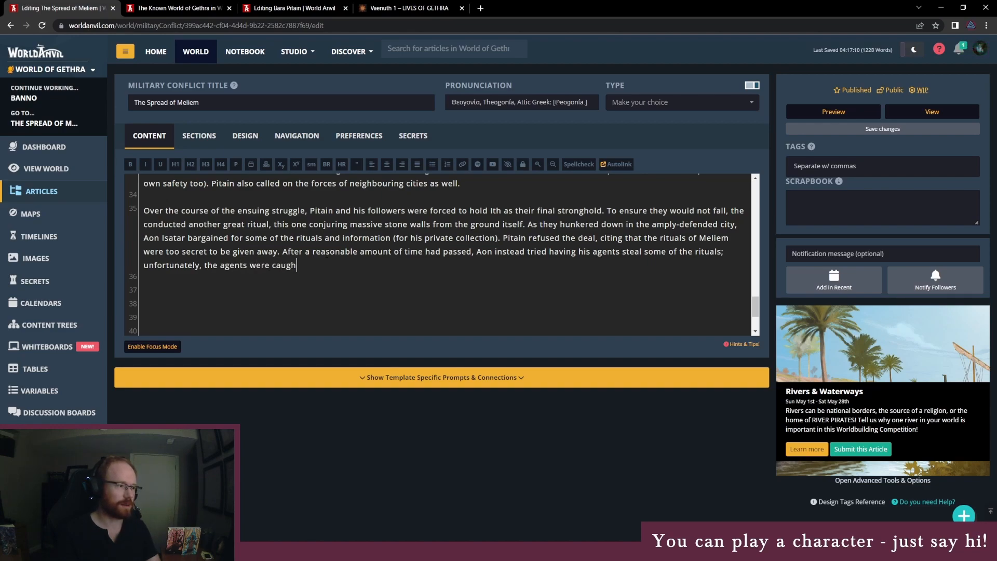
{"action": "type", "text": "t, but Aon was not implicated."}
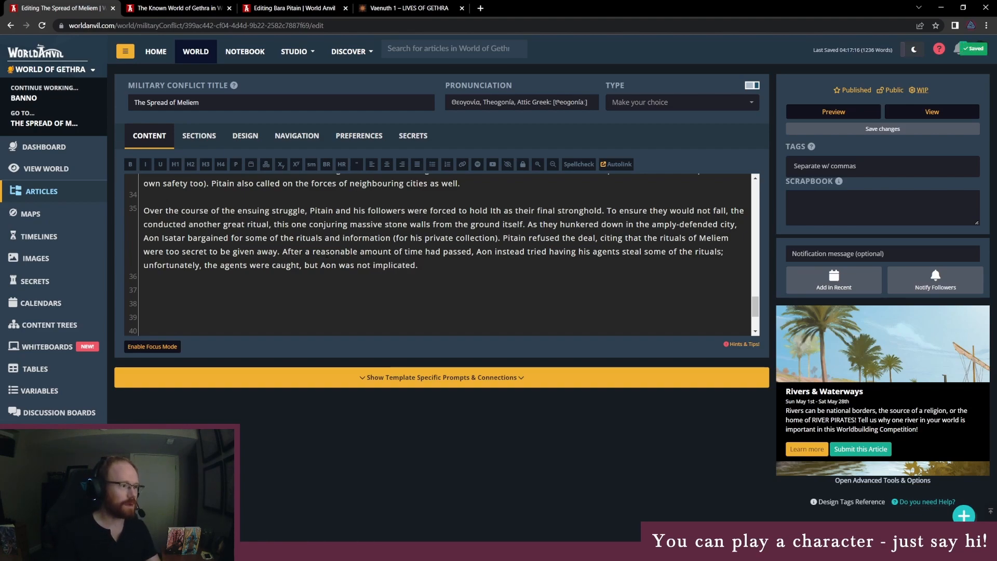
{"action": "scroll", "coordinate": [227, 297], "scroll_direction": "up", "scroll_amount": 1}
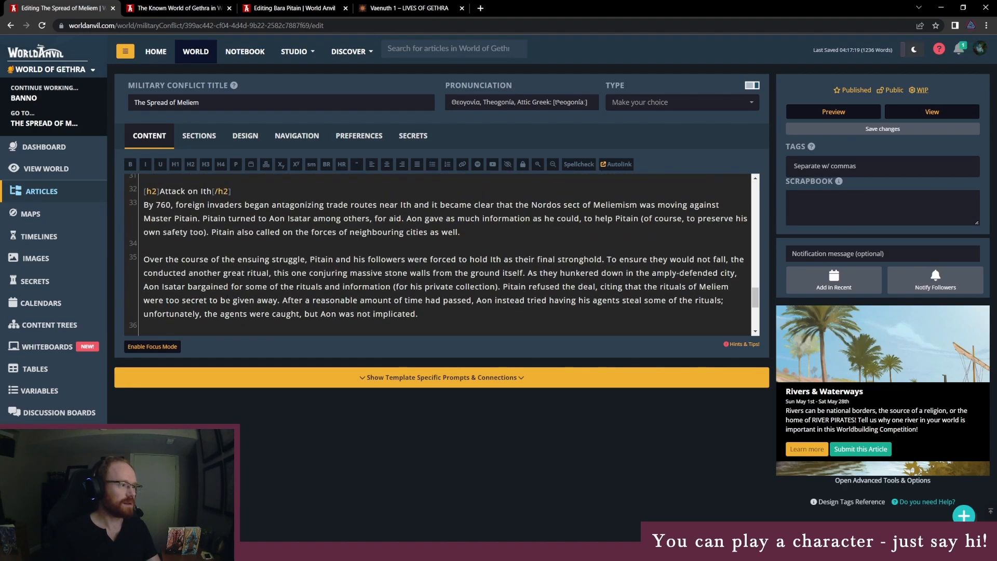
{"action": "scroll", "coordinate": [252, 248], "scroll_direction": "down", "scroll_amount": 1}
{"action": "scroll", "coordinate": [248, 241], "scroll_direction": "up", "scroll_amount": 1}
{"action": "scroll", "coordinate": [444, 255], "scroll_direction": "down", "scroll_amount": 1}
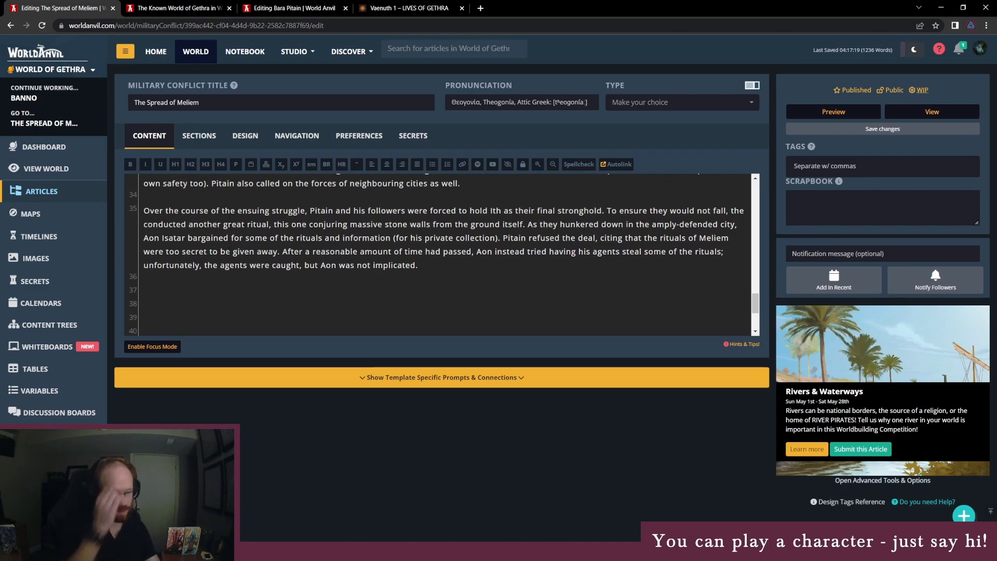